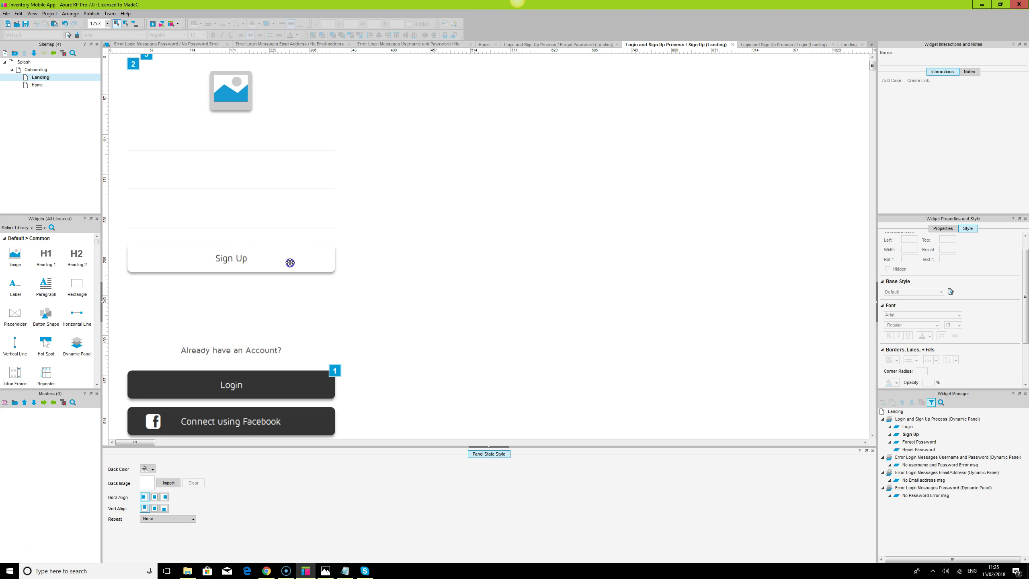
Review the Sign Up screen's widgets, then launch Notepad from the taskbar search
key("ctrl+a")
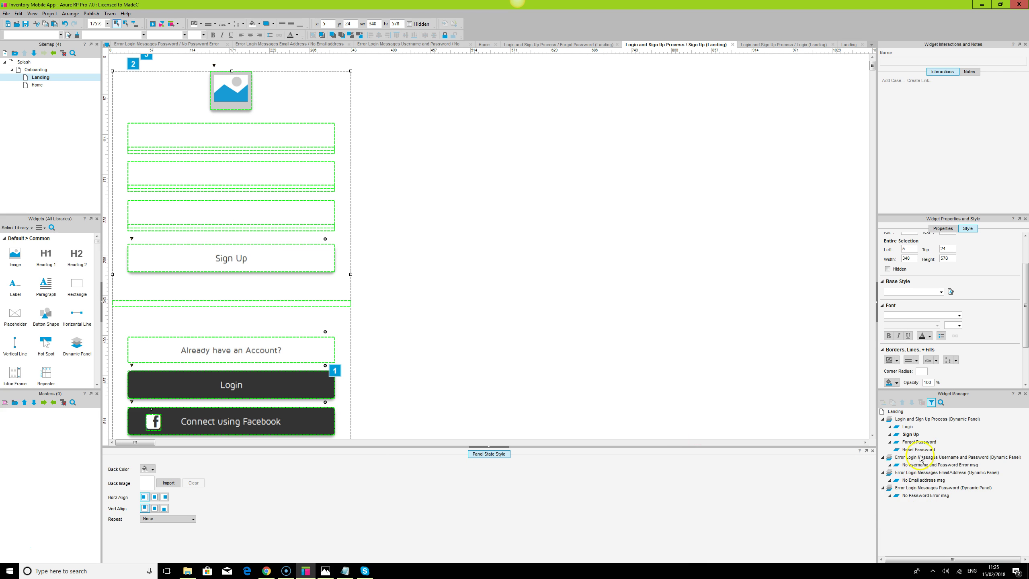
left_click(483, 250)
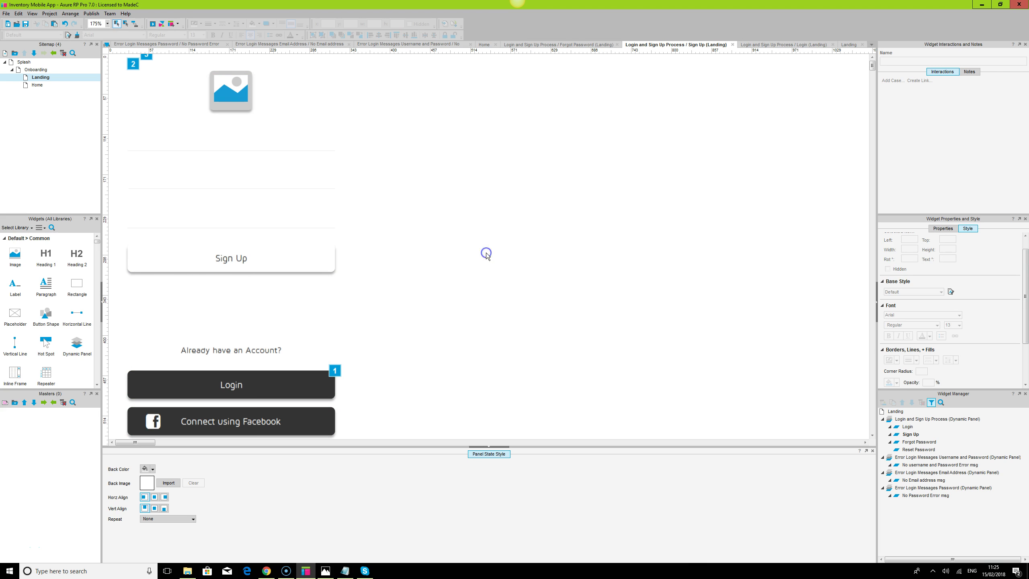
left_click(69, 572)
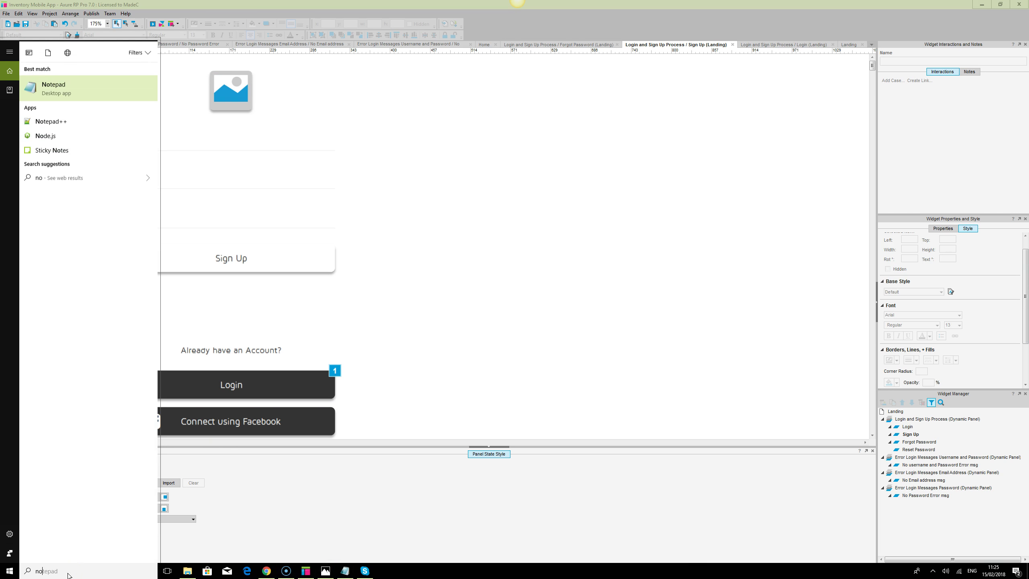
key("Escape")
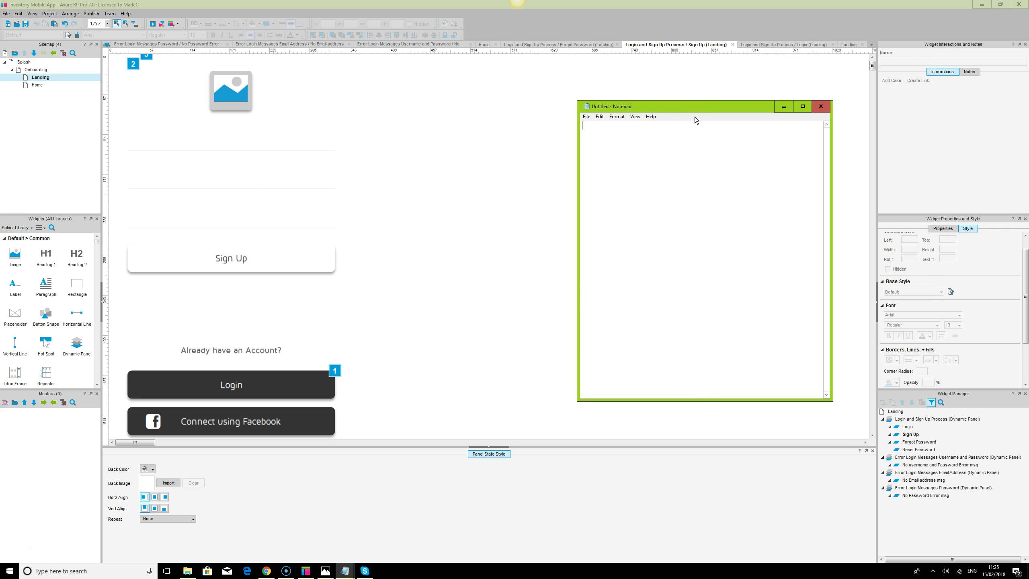
type("1")
type("heck for the fo")
type("llowing")
type("Co")
type("rrect email format")
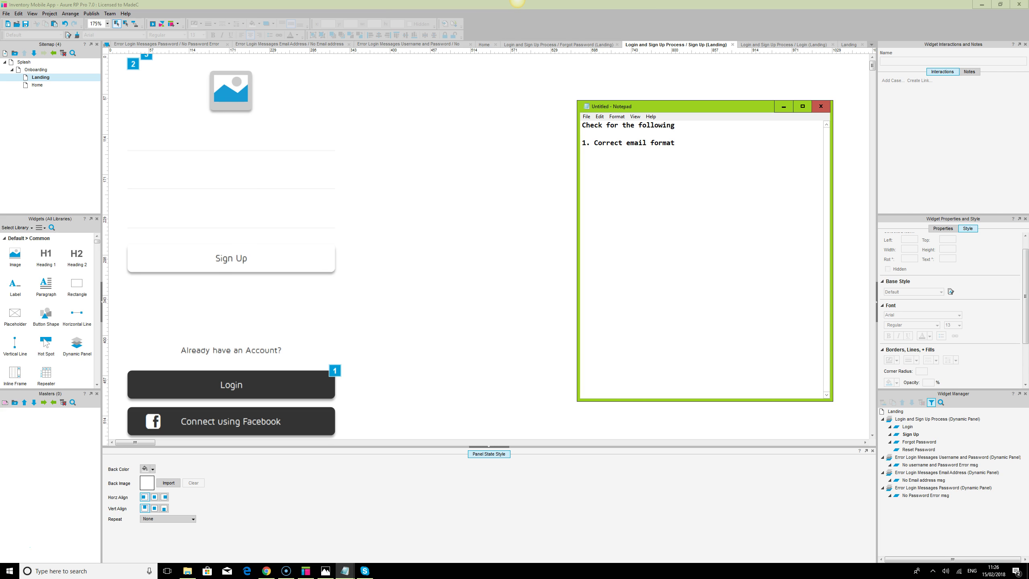
type("@gmail.com")
type("fir")
type("elds are ")
type("completed")
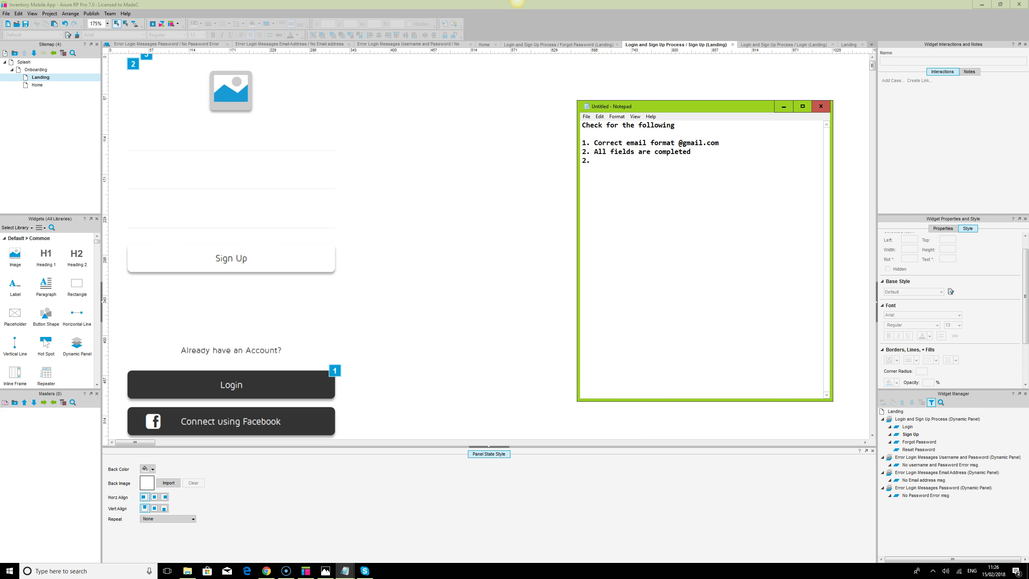
type("oth")
type(" passord matche")
Add 'If all this is done the user can be directed to the Home Screen' and fix 'passord' to 'password'
type("all th")
type("is is dod")
key("BackSpace")
key("BackSpace")
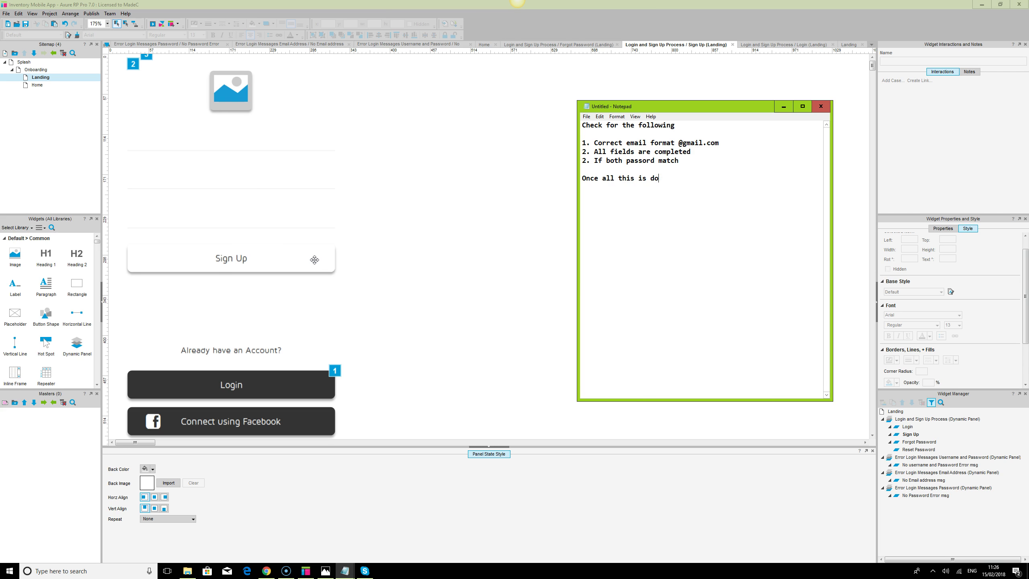
type("ne user can be directed to the Home Screen")
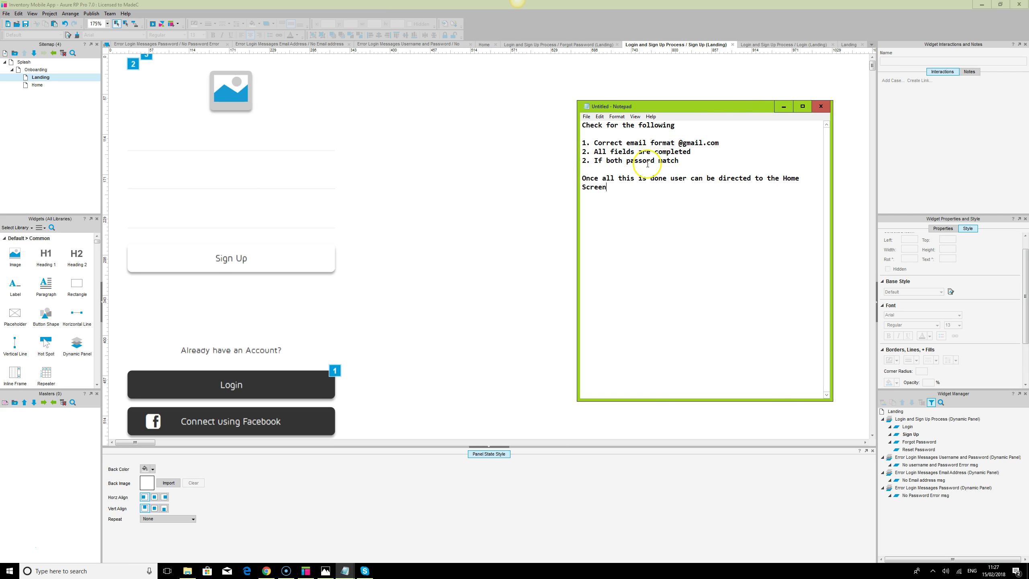
key("BackSpace")
key("BackSpace")
type("wor")
On the Landing page, copy the error-message panels to the right of the phone screen
left_click(784, 107)
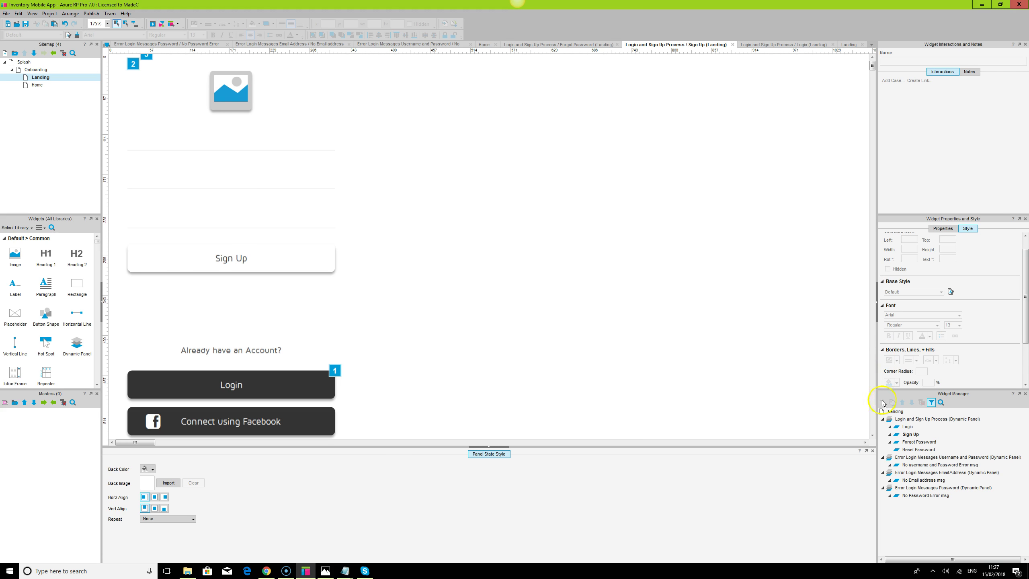
double_click(910, 426)
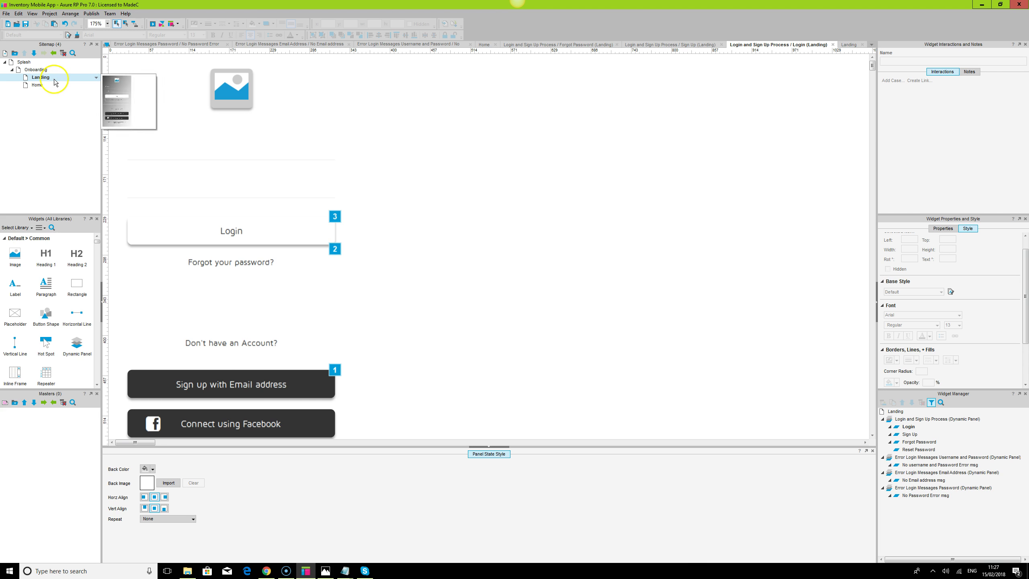
double_click(36, 79)
left_click(251, 289)
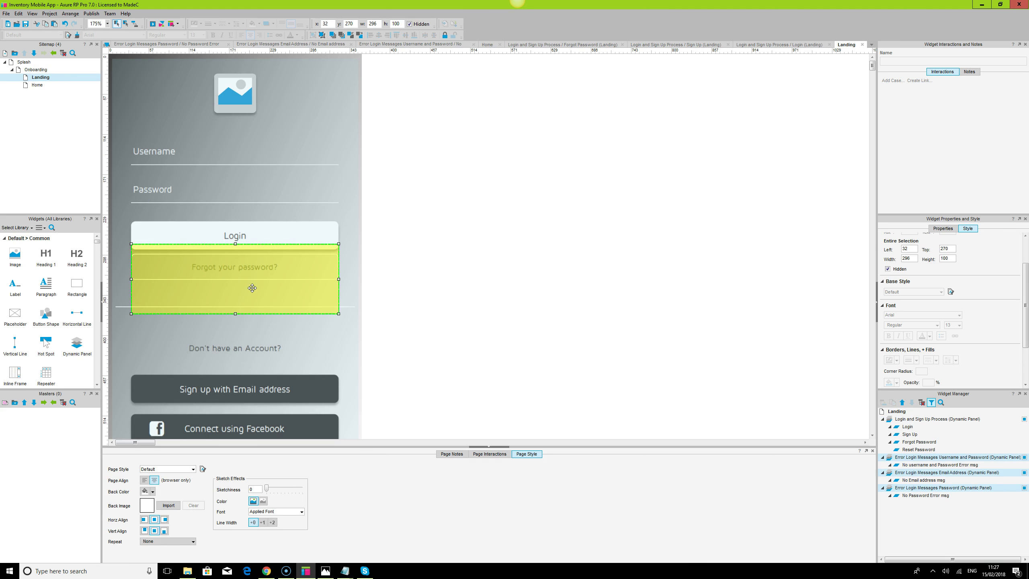
left_click_drag(252, 288, 578, 205)
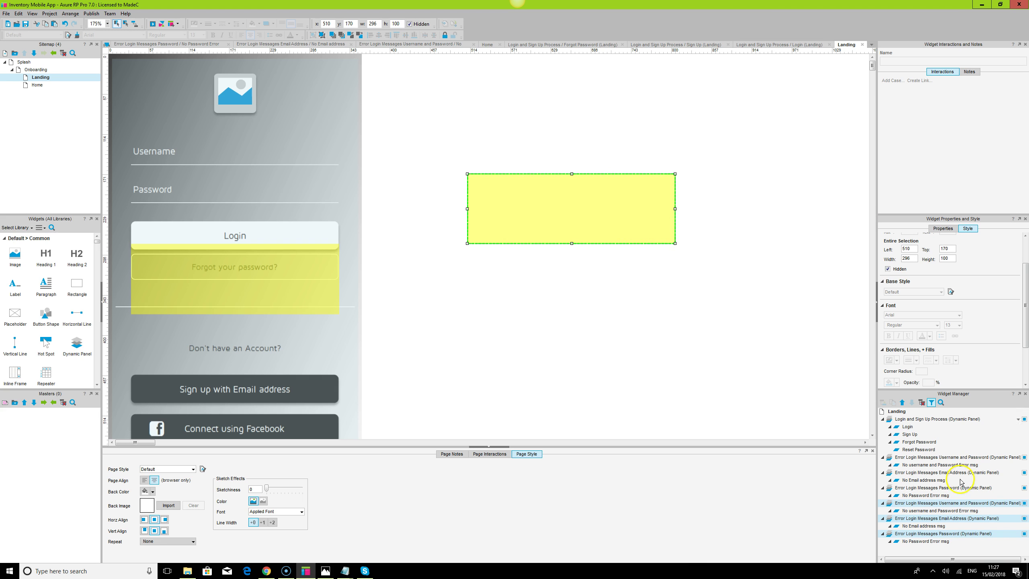
Enlarge the Widget Manager pane and select the Error Login Messages Username and Password panel
double_click(955, 392)
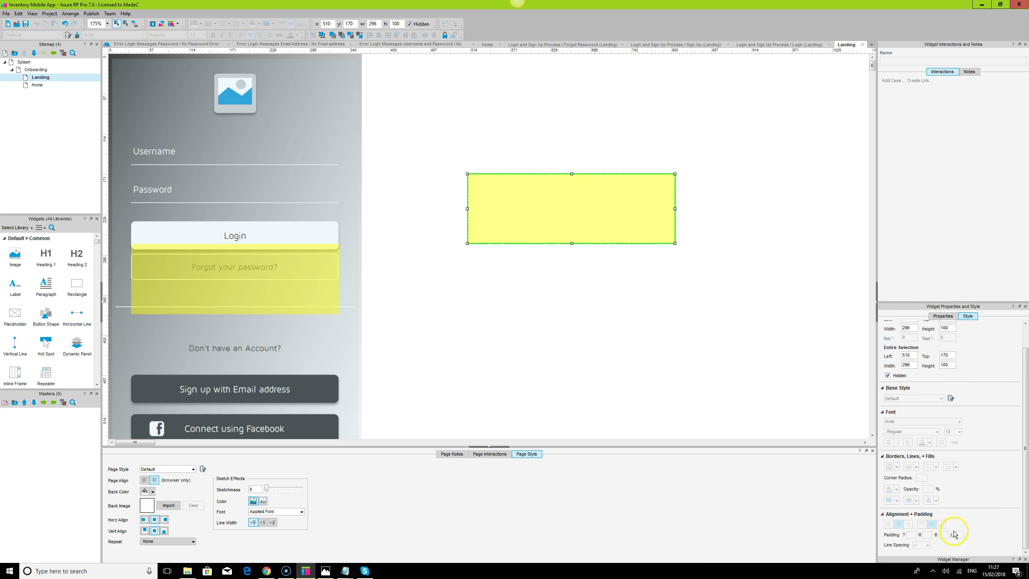
double_click(962, 561)
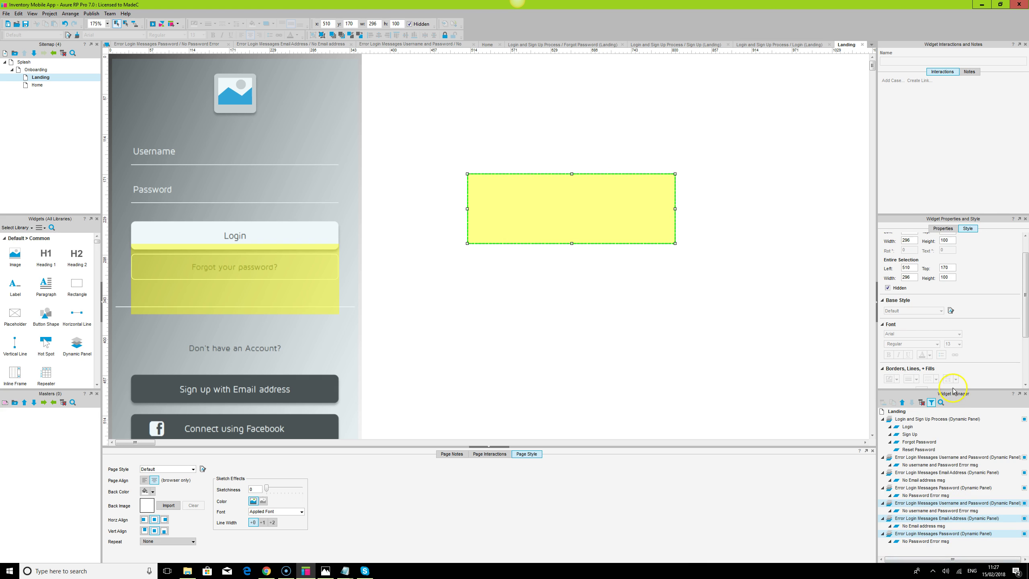
left_click_drag(951, 390, 951, 335)
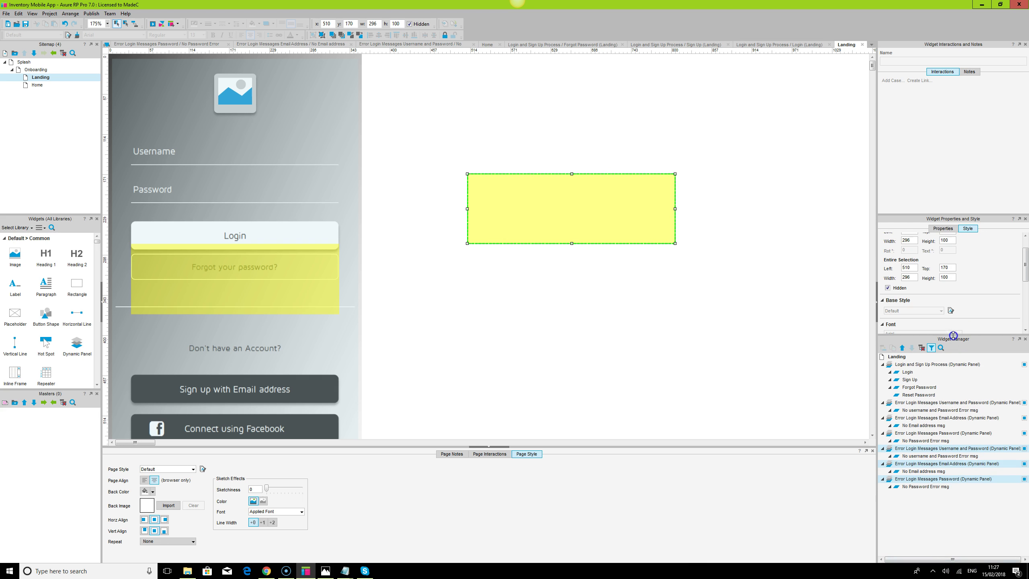
left_click(919, 449)
left_click(919, 448)
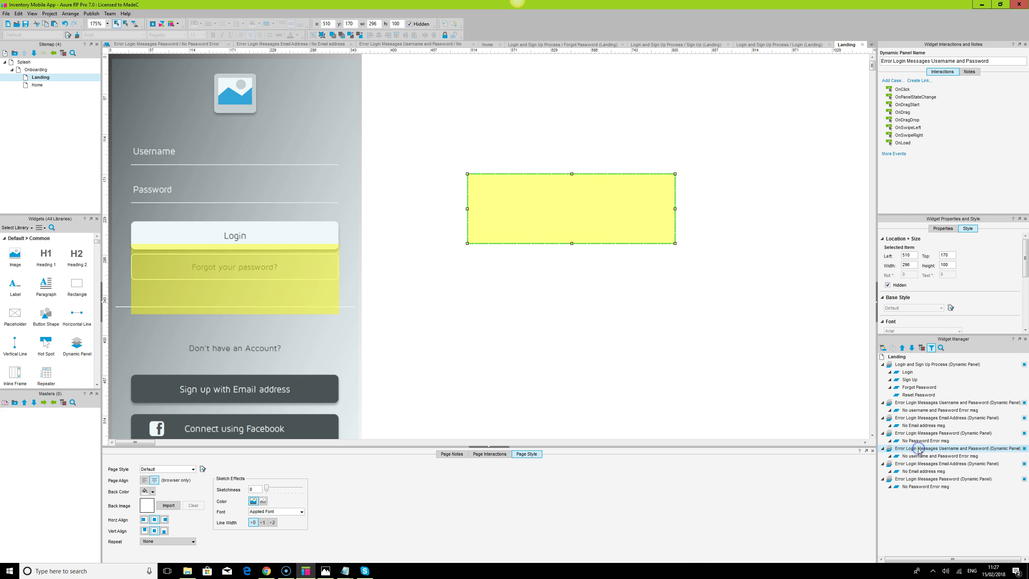
left_click(363, 563)
left_click(365, 539)
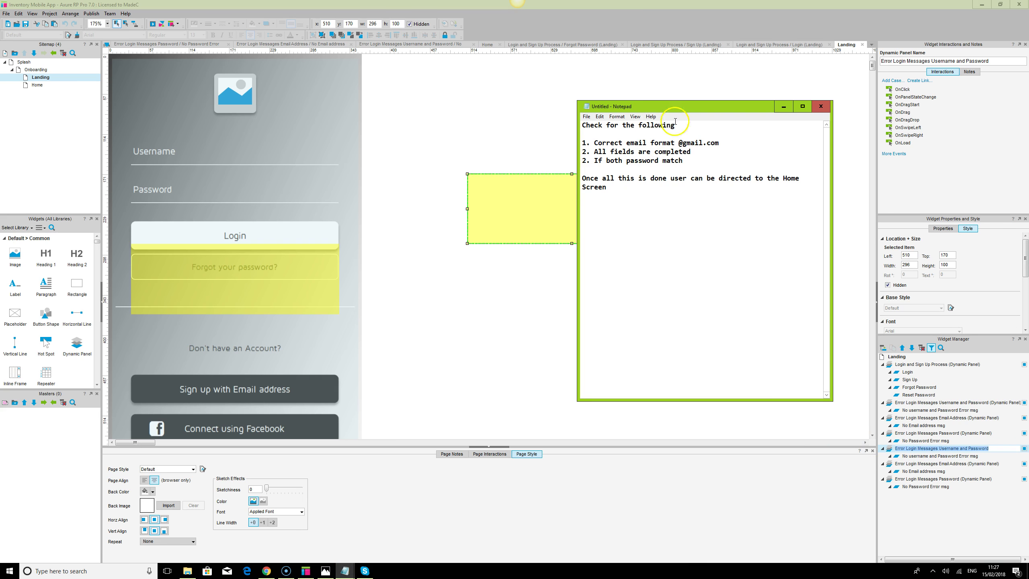
left_click_drag(593, 141, 722, 141)
key("ctrl+c")
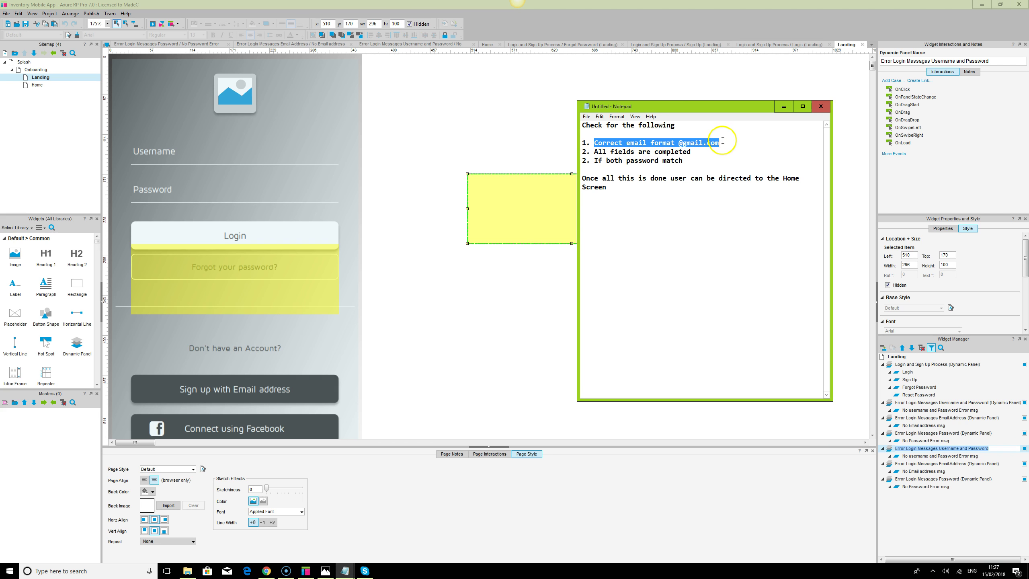
left_click(940, 448)
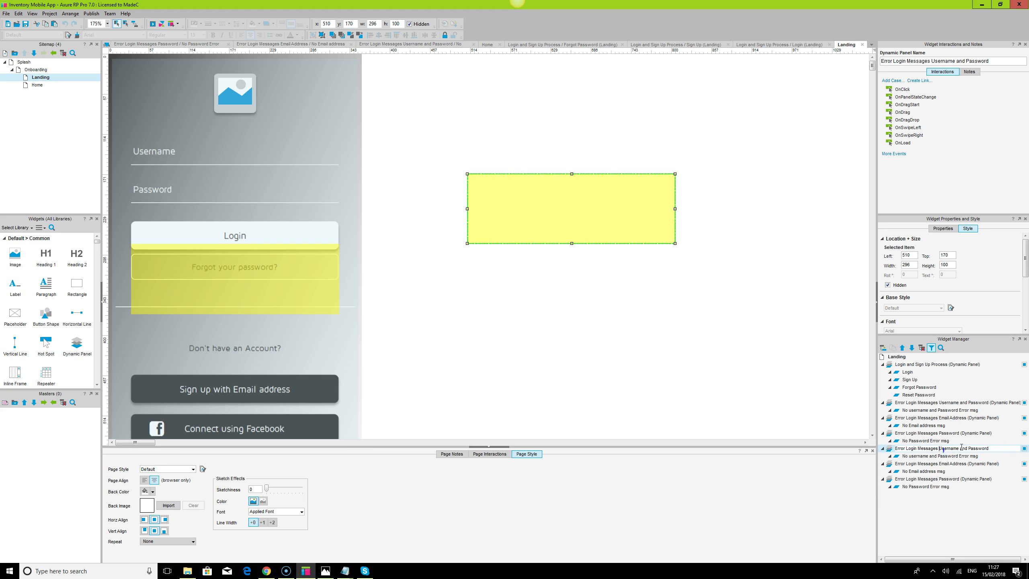
left_click_drag(989, 448, 875, 456)
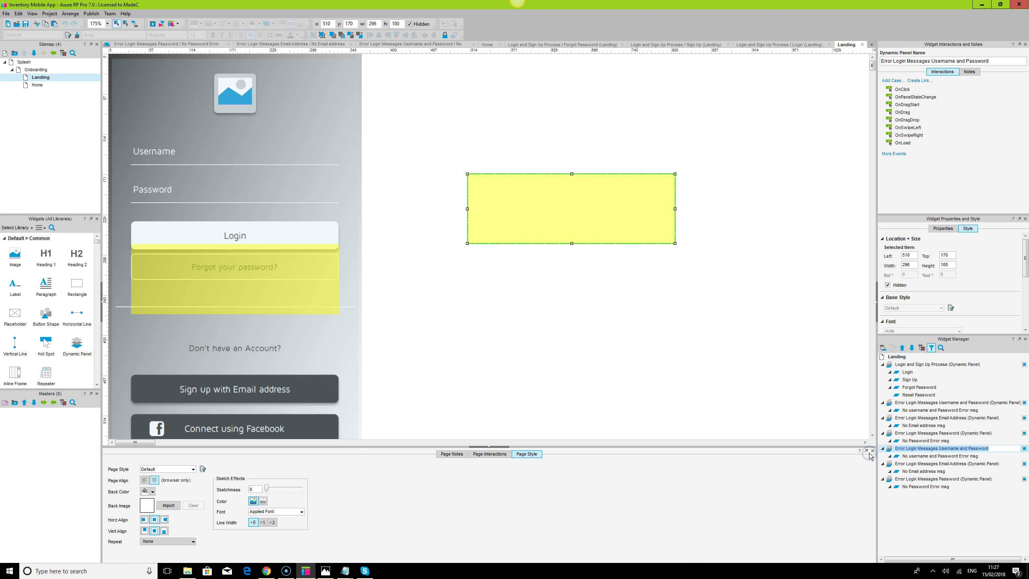
key("ctrl+v")
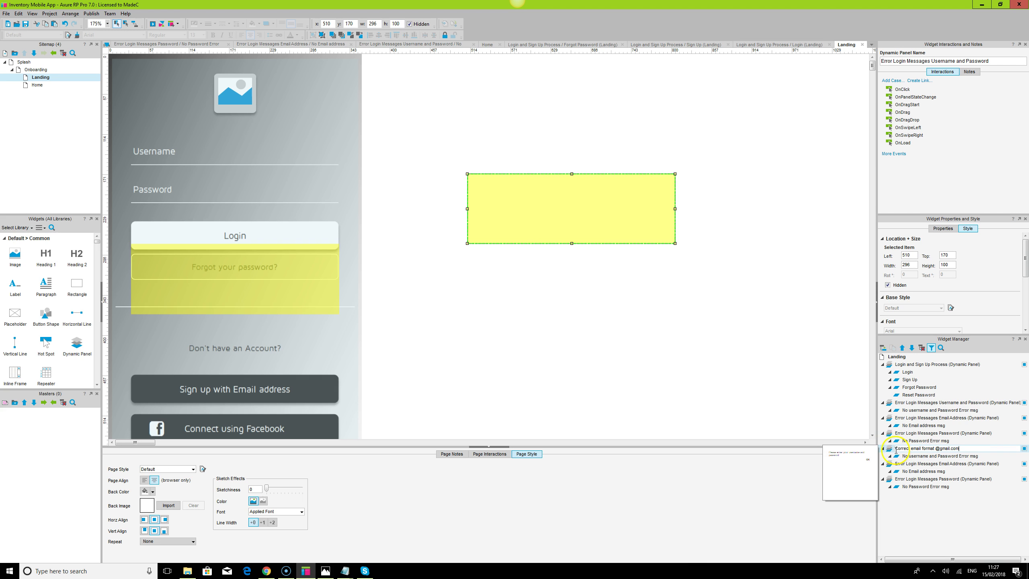
type("Error")
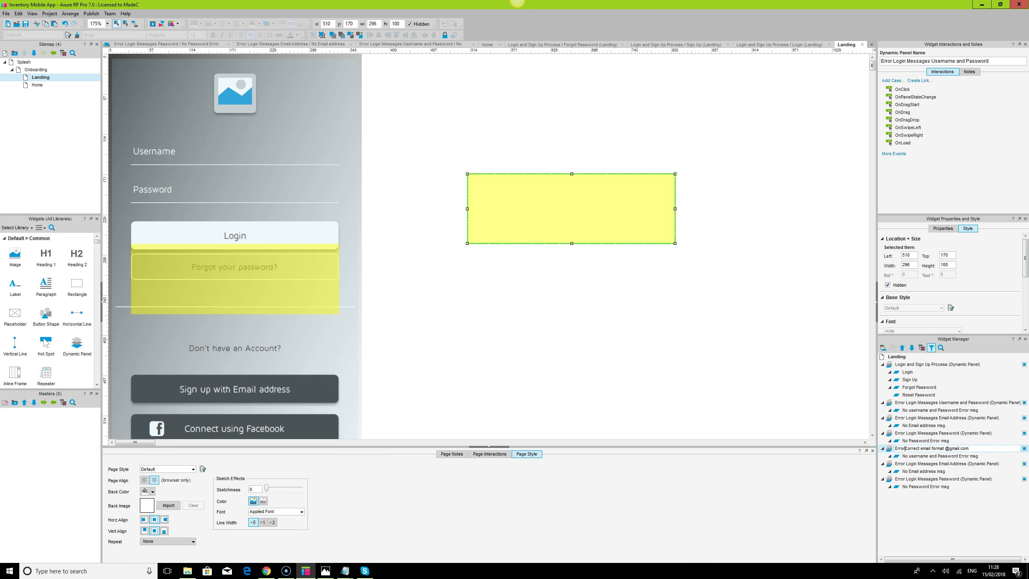
Rename the Email Address error panel to 'Error All fields are completed'
left_click(350, 570)
left_click(367, 535)
mouse_move(706, 155)
left_mouse_down()
mouse_move(593, 152)
mouse_move(695, 151)
left_mouse_up()
key("ctrl+c")
left_click(593, 152)
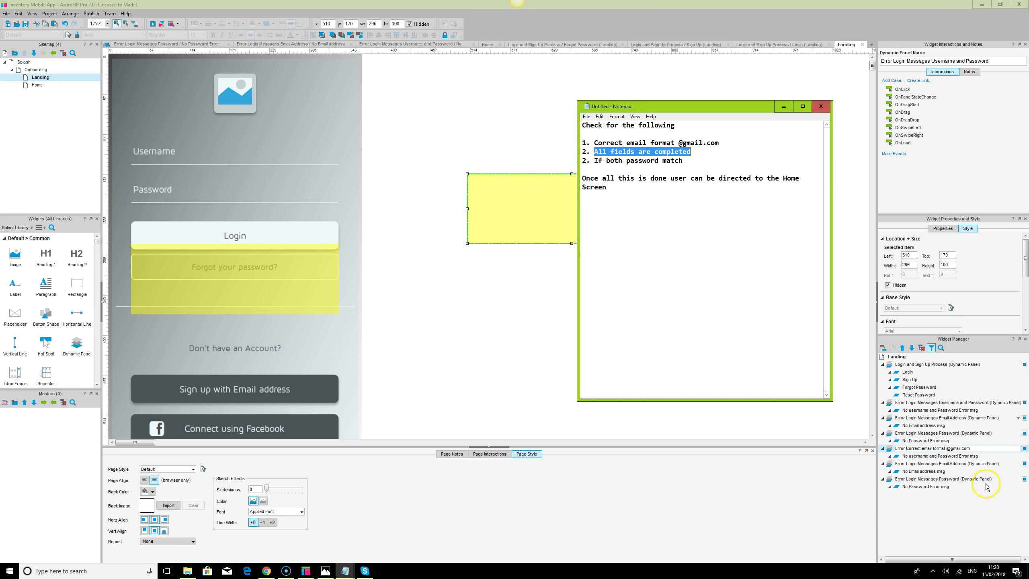
left_click(947, 465)
left_click(948, 465)
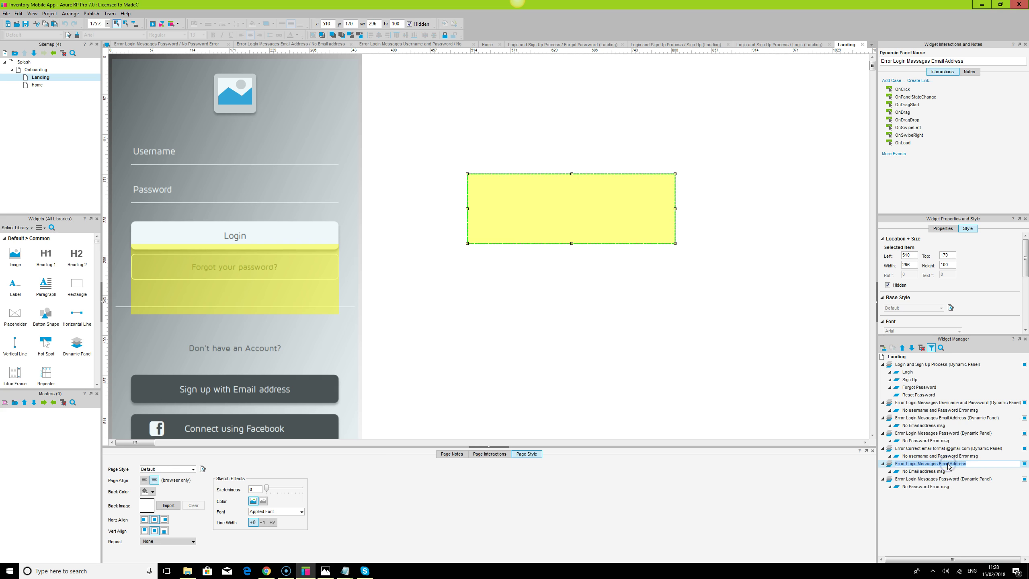
left_click(909, 465)
left_click_drag(908, 465, 966, 463)
key("ctrl+v")
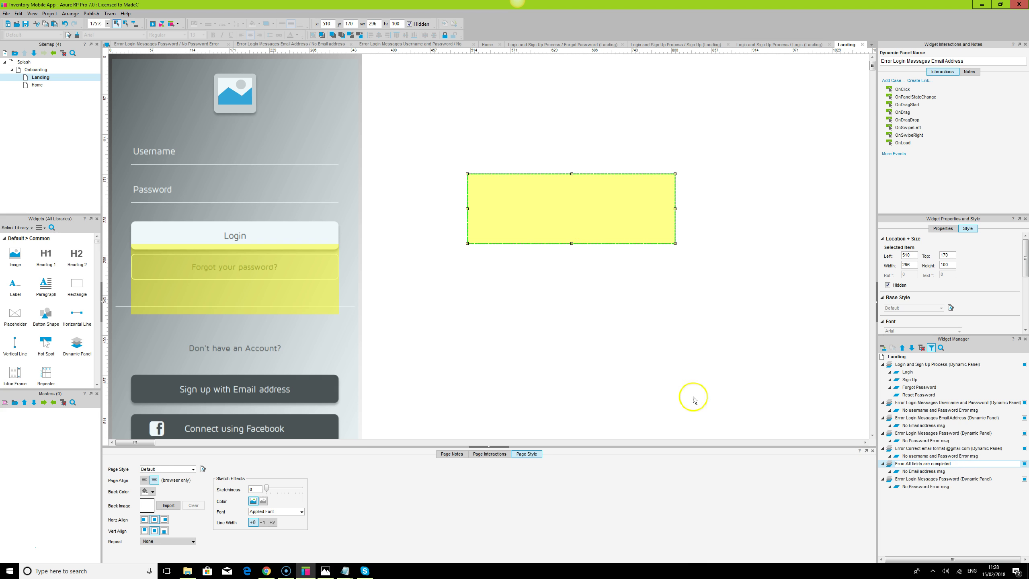
Rename the Password error panel to 'Error If both password match'
left_click(345, 571)
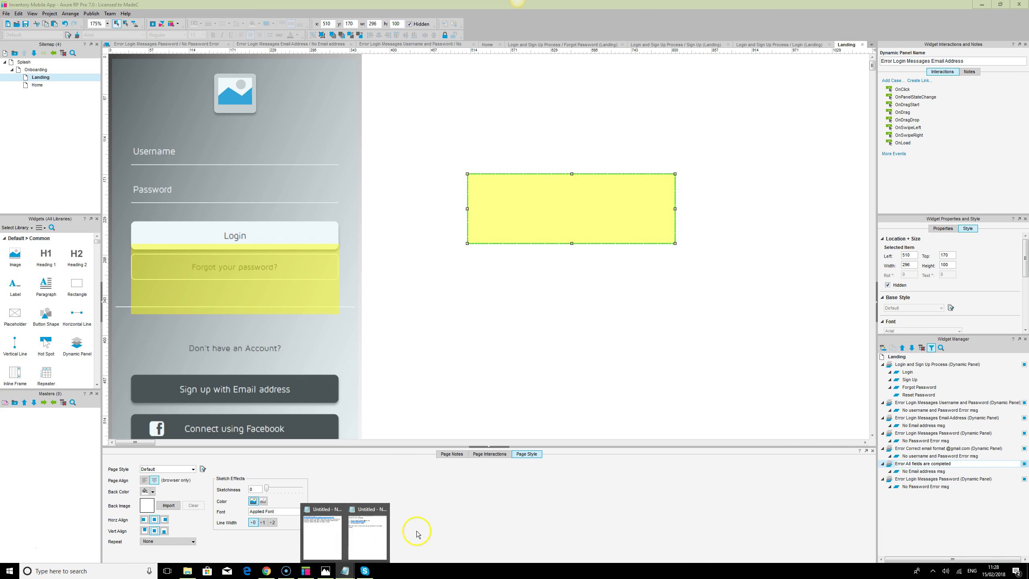
left_click(369, 531)
left_click_drag(594, 160, 677, 164)
key("ctrl+c")
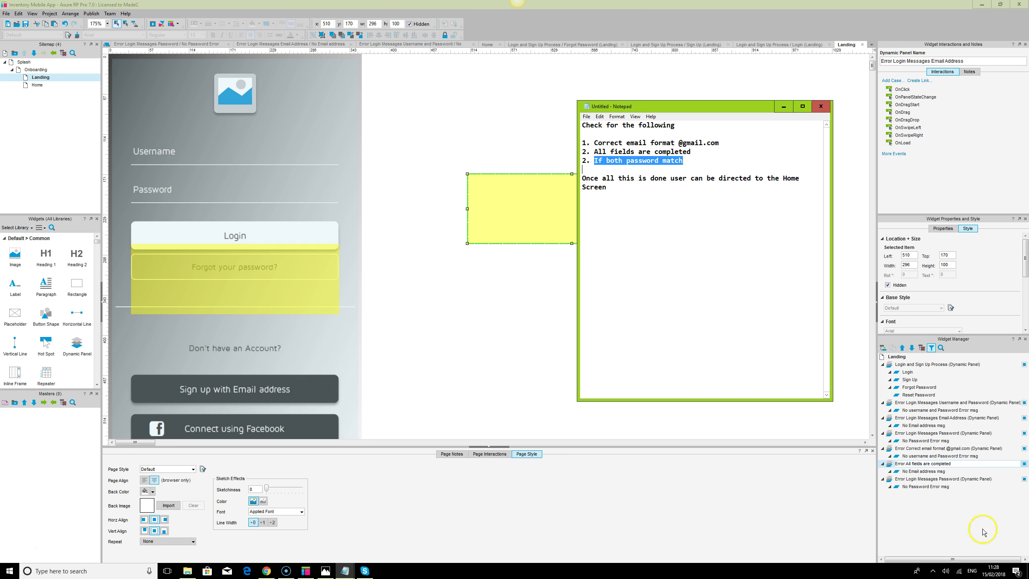
left_click(933, 479)
left_click(934, 479)
left_click(907, 479)
left_click_drag(907, 479, 974, 488)
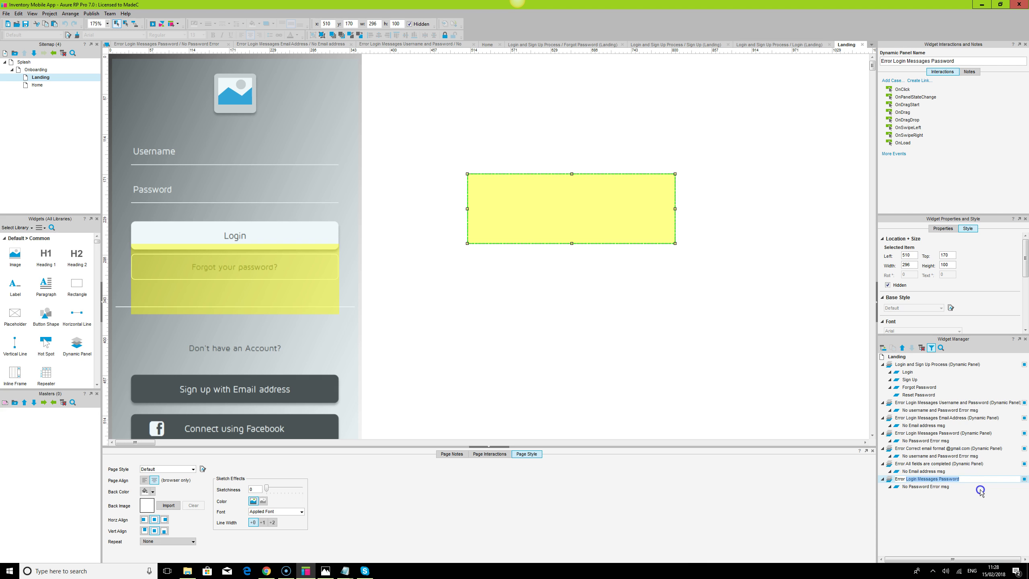
key("ctrl+v")
left_click(913, 486)
left_click(916, 488)
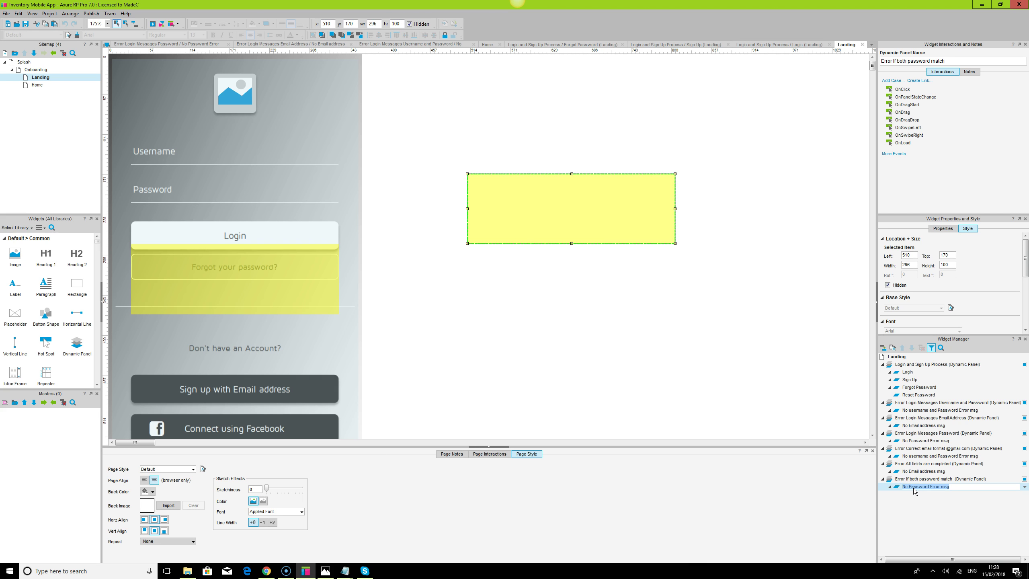
Rename the No Password Error msg state to 'password match Error msg'
left_click(929, 486)
left_click_drag(929, 486, 904, 486)
key("ctrl+v")
left_click(933, 465)
Rename the No Email address msg state to 'All fields are completed Error msg'
left_click(933, 464)
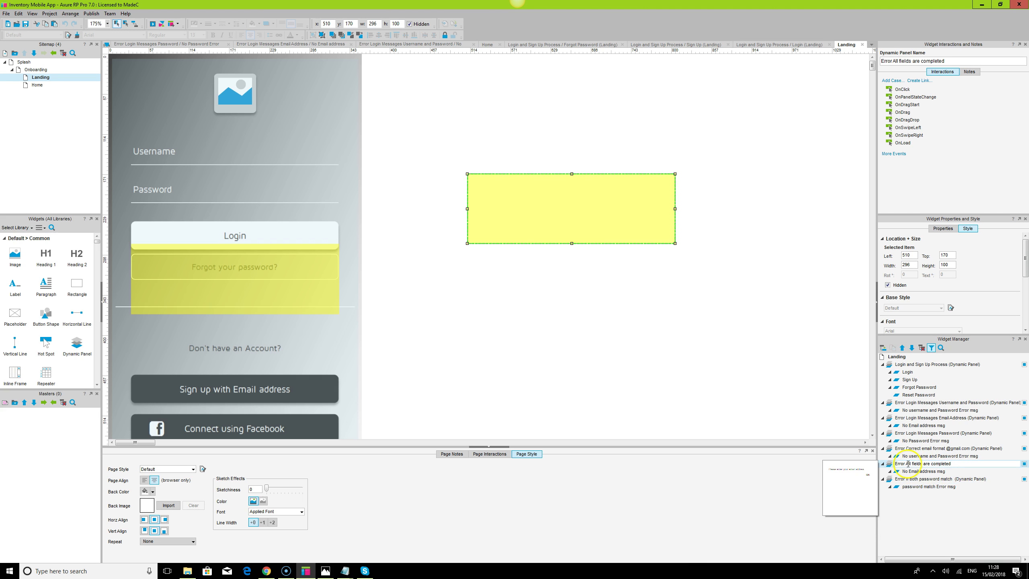
left_click_drag(907, 464, 916, 473)
key("ctrl+c")
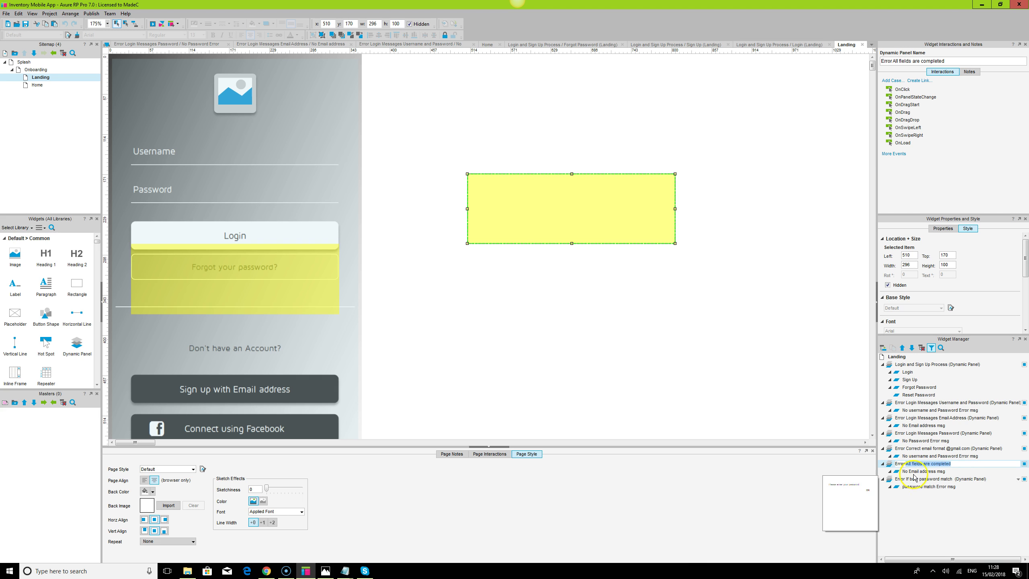
left_click(916, 472)
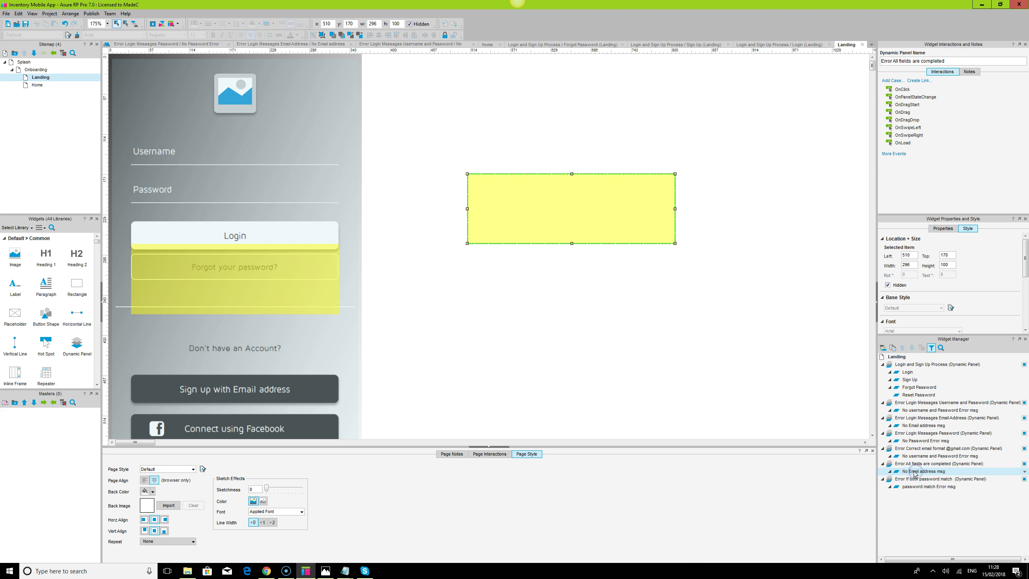
left_click(934, 471)
left_click_drag(935, 471, 883, 472)
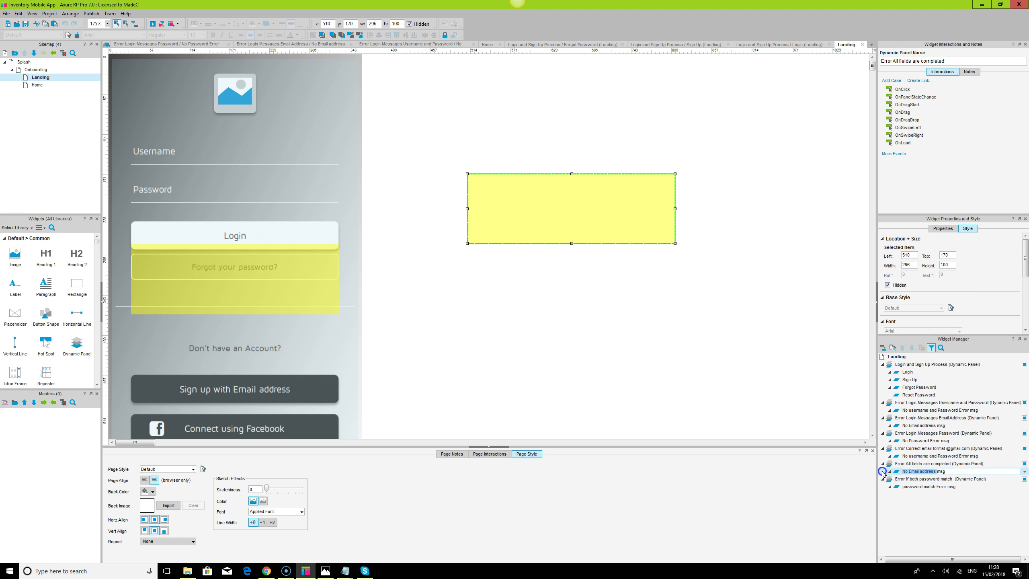
key("ctrl+v")
key("Return")
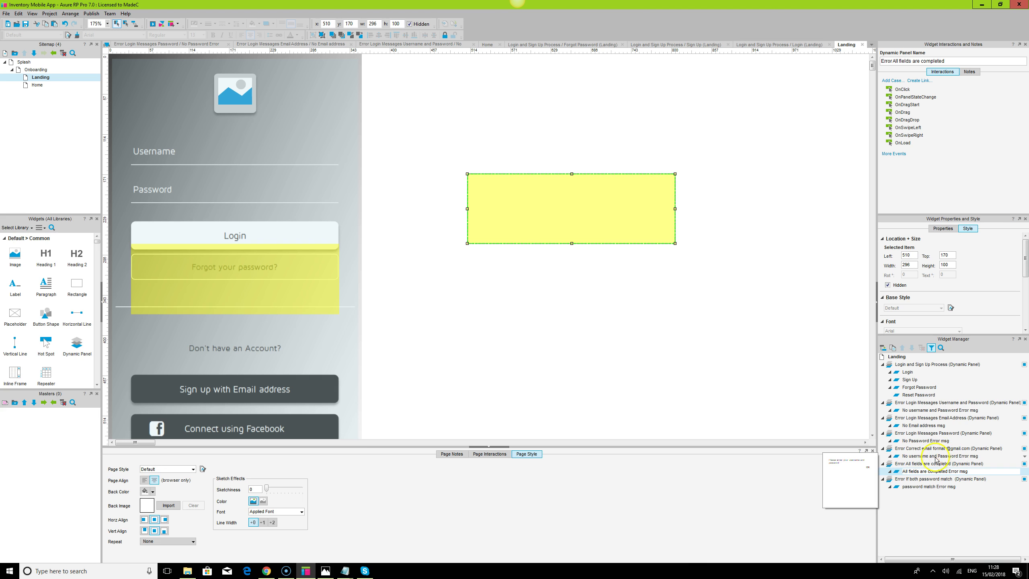
left_click(935, 449)
left_click(936, 449)
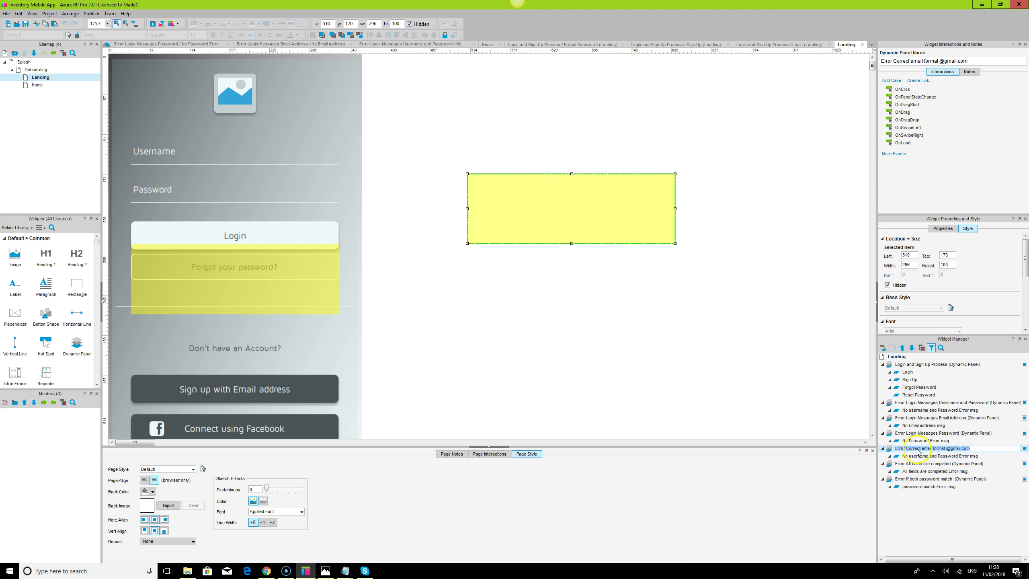
left_click(909, 449)
left_click_drag(909, 450, 968, 449)
key("ctrl+c")
left_click(922, 456)
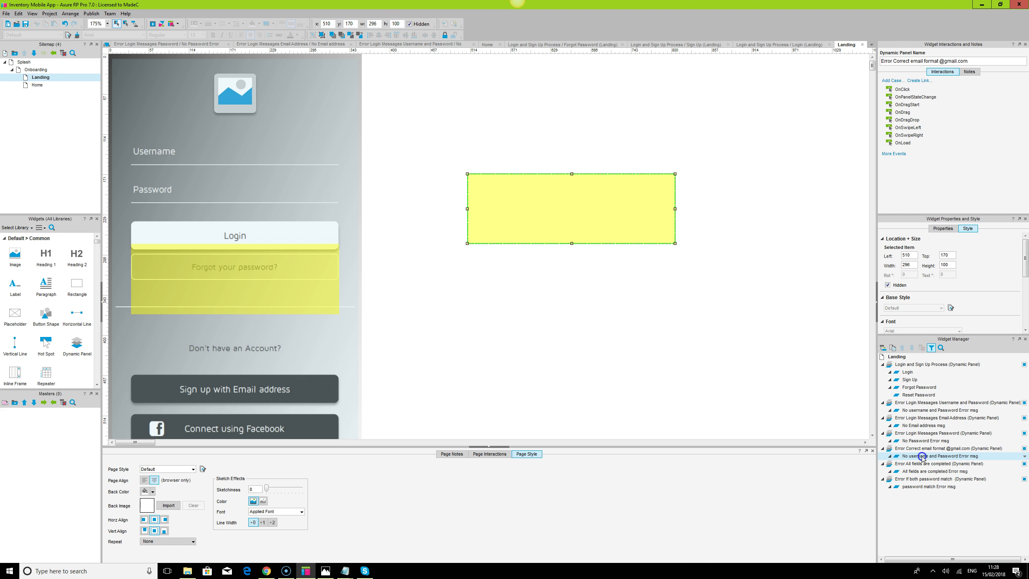
left_click(922, 456)
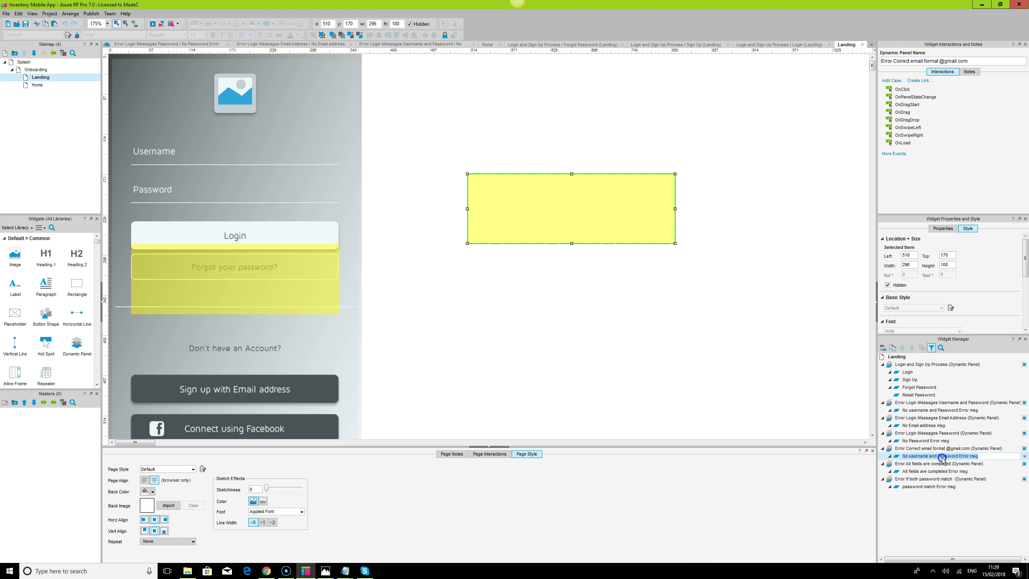
left_click_drag(960, 457, 884, 457)
key("ctrl+v")
key("Return")
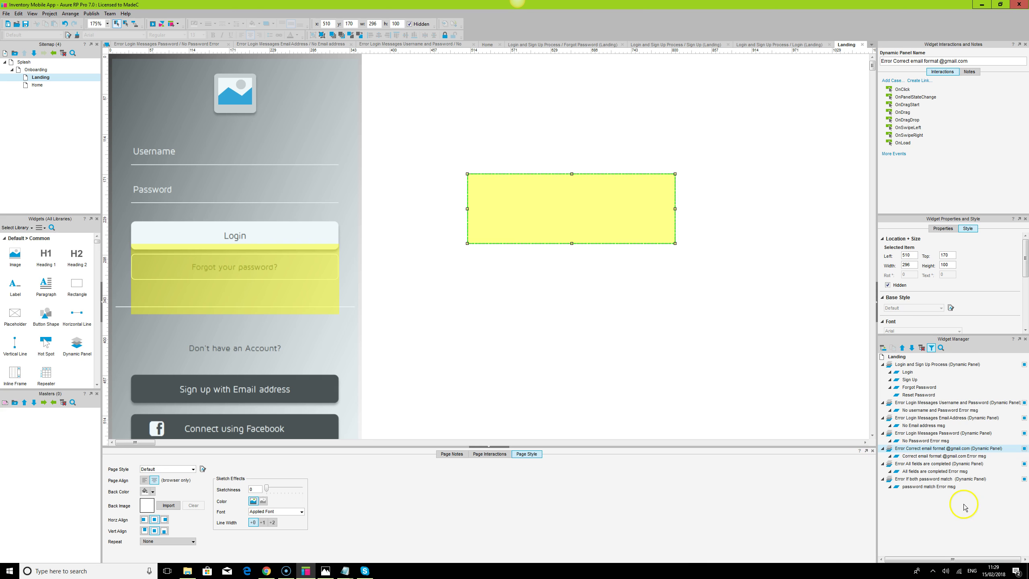
Open the Correct email format error state and zoom the canvas to 175%
double_click(955, 457)
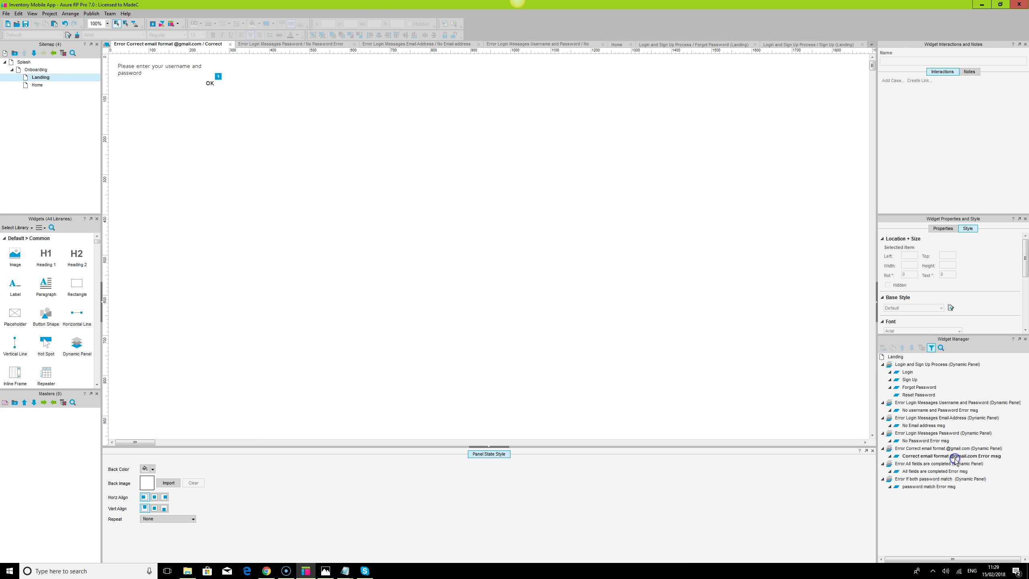
left_click(95, 24)
type("175")
key("Return")
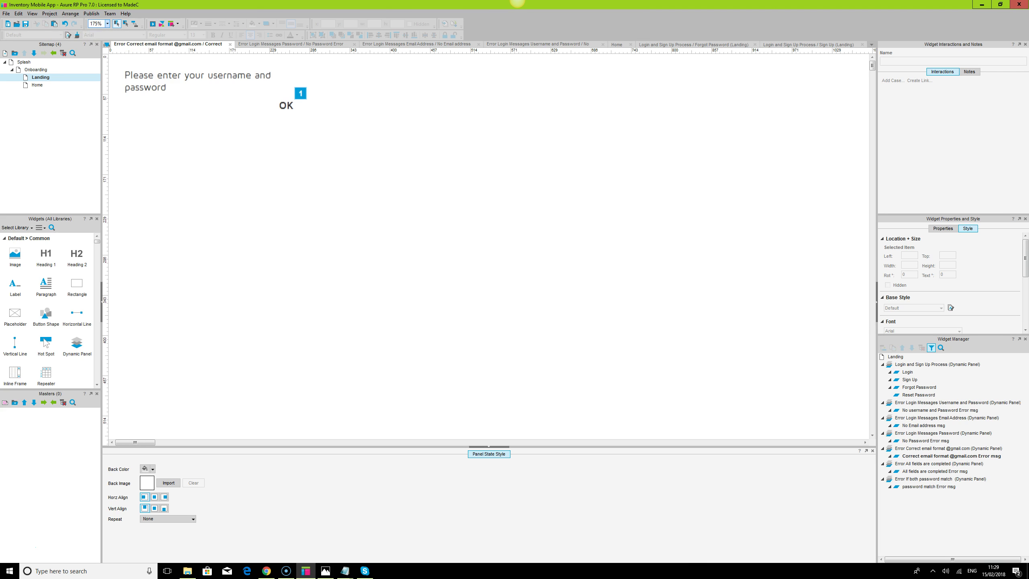
Change the error message text to 'The email address is in wrong format'
left_click(166, 81)
double_click(166, 81)
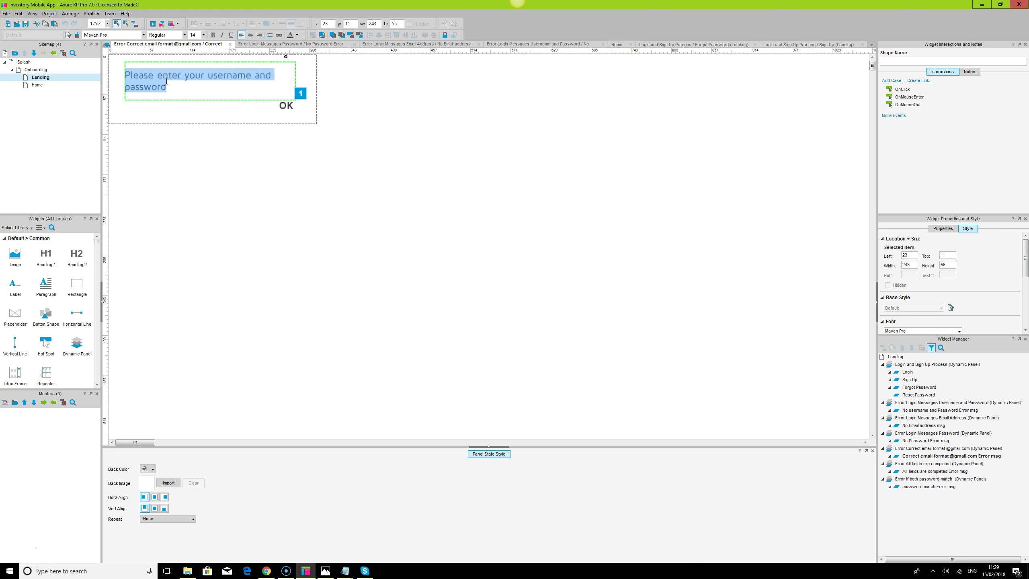
type("Plea")
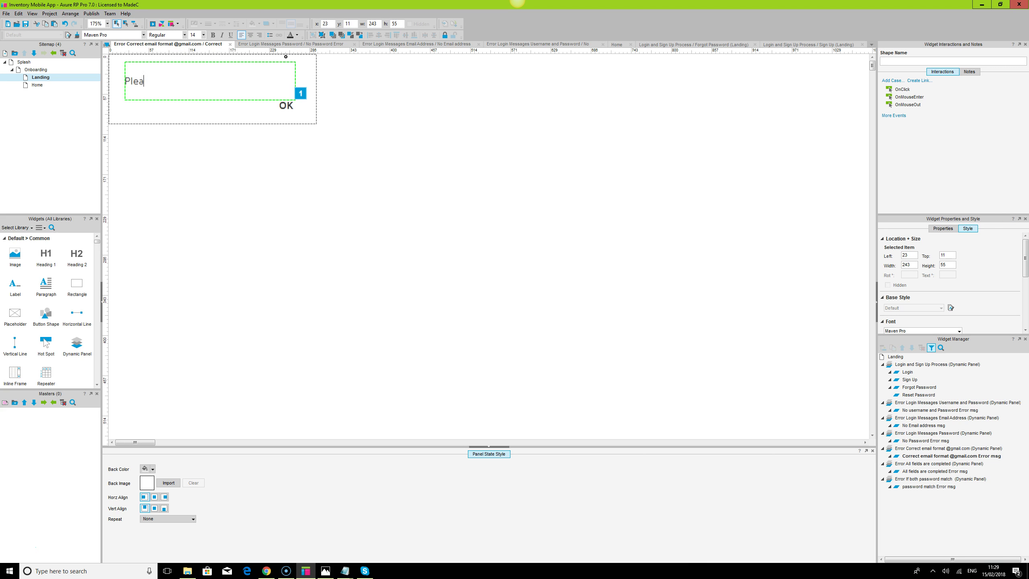
type(" email address is in wrong format")
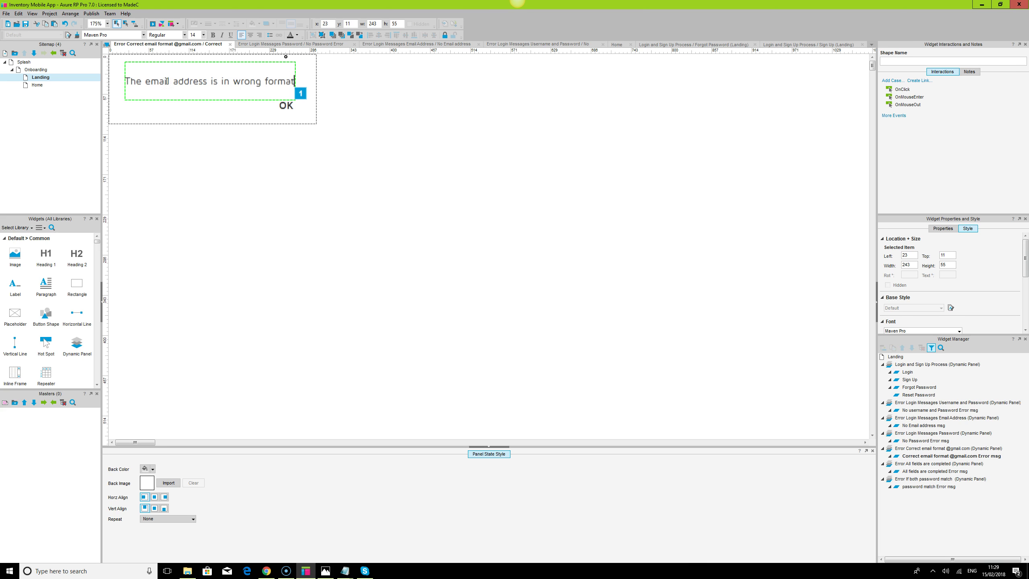
key("Escape")
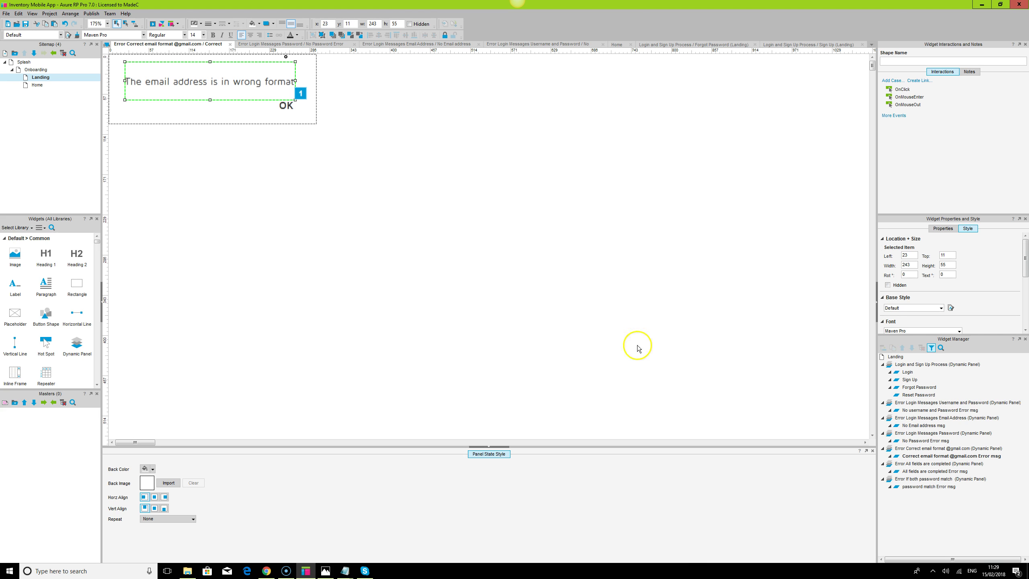
left_click(927, 471)
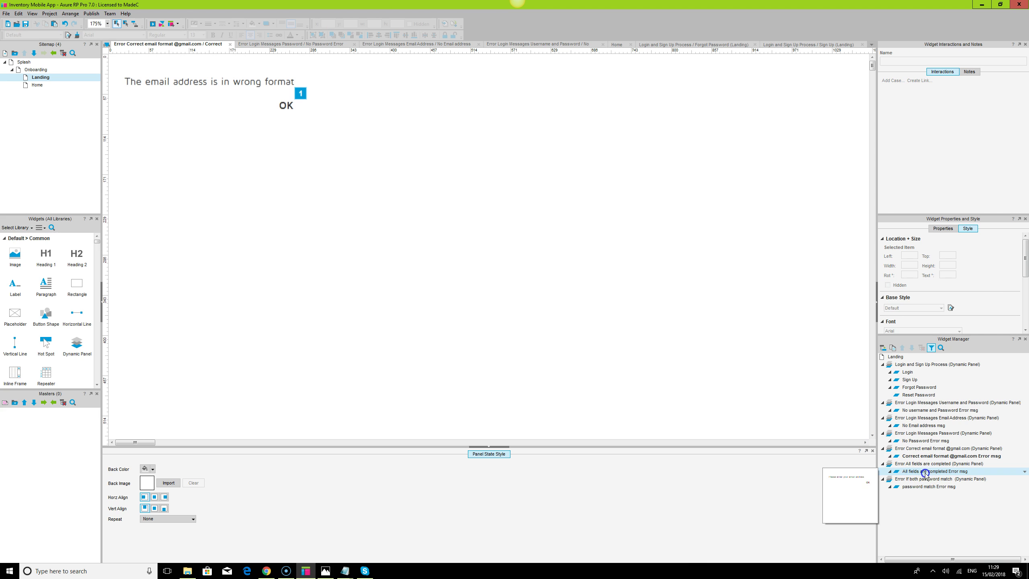
left_click(926, 472)
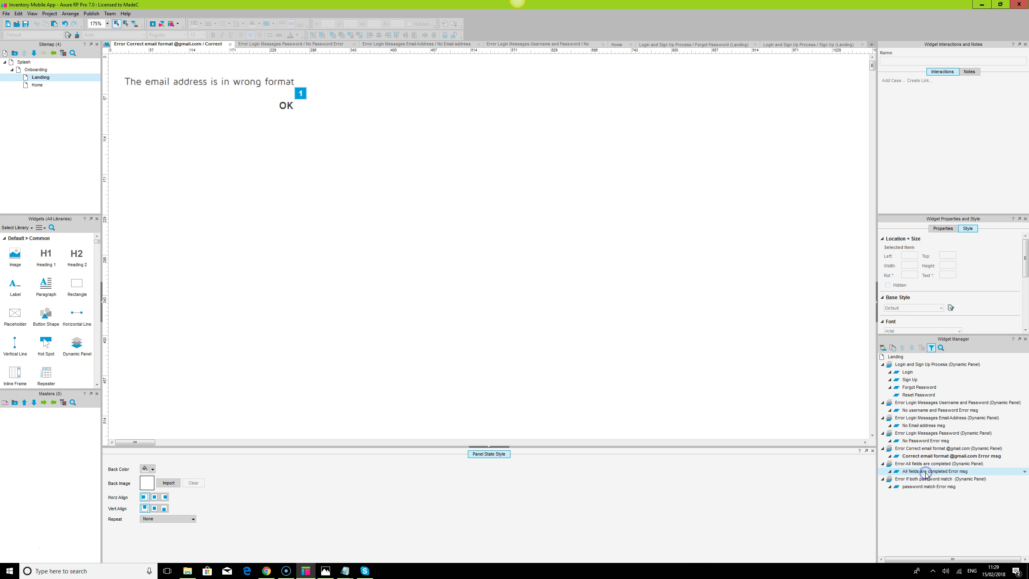
double_click(185, 81)
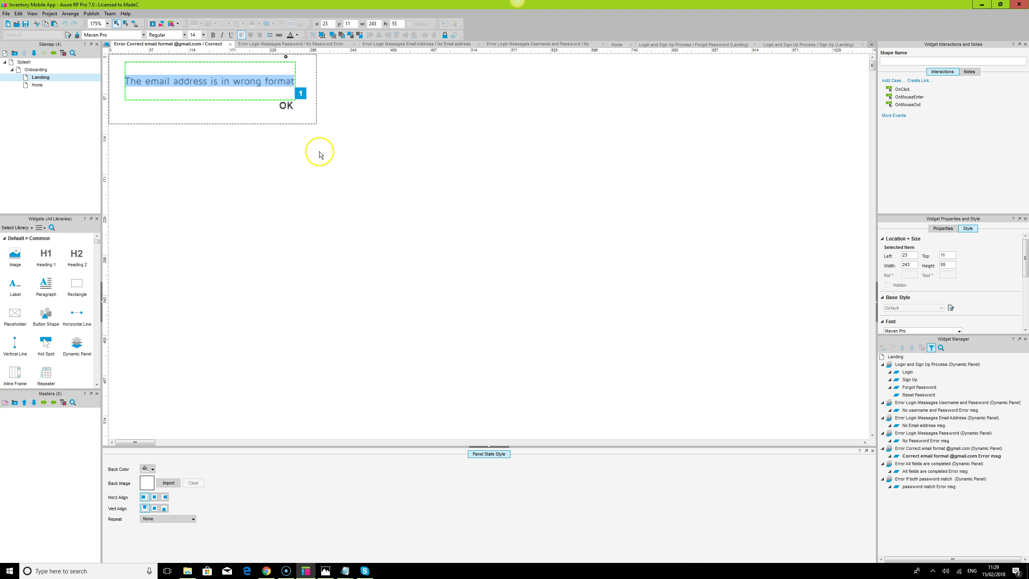
key("Escape")
Open the All fields are completed error state and select its message text
left_click(387, 209)
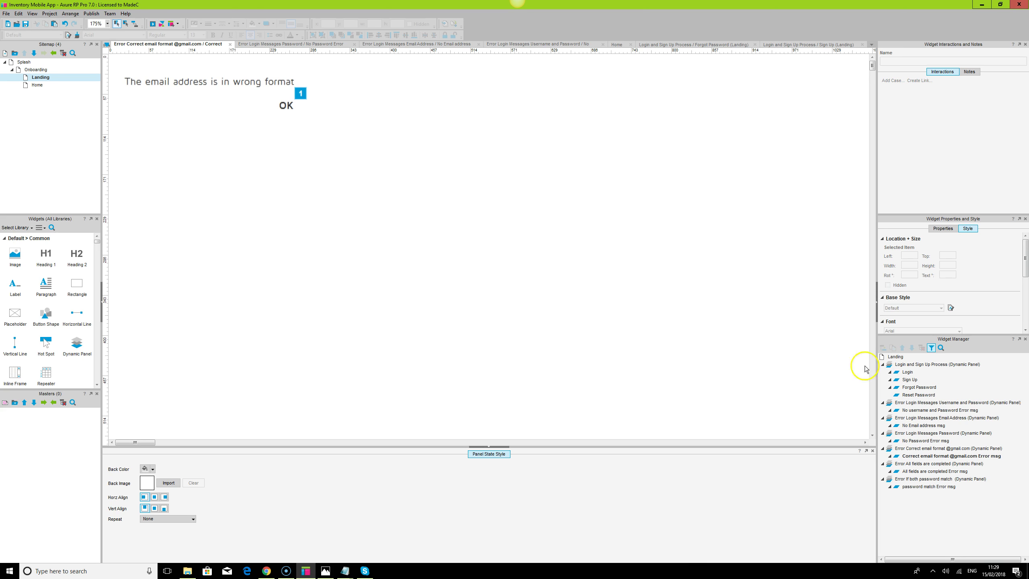
double_click(942, 472)
left_click(223, 84)
Replace 'Please enter your email address' with 'Please complete all form fields'
double_click(222, 83)
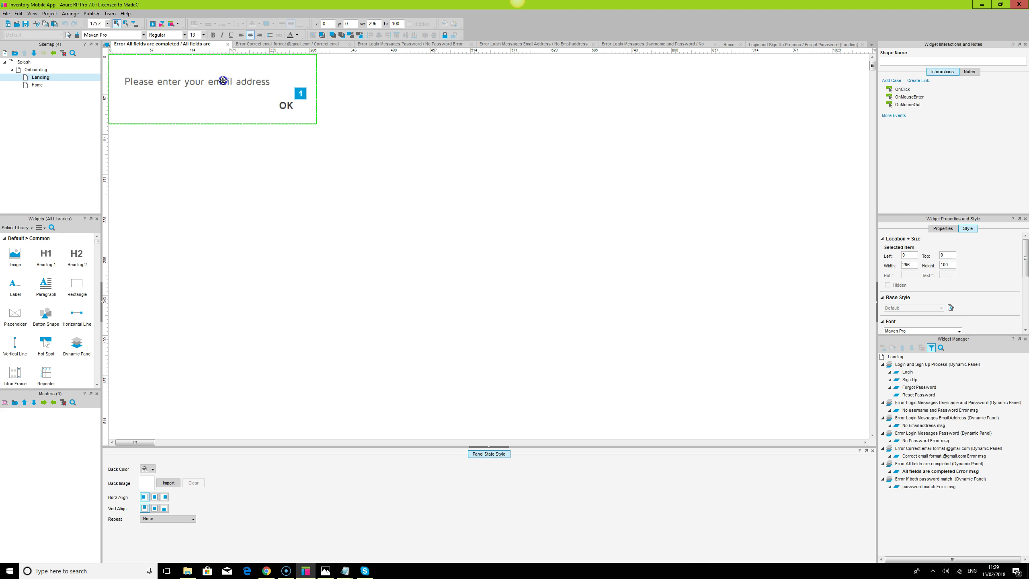
left_click(173, 108)
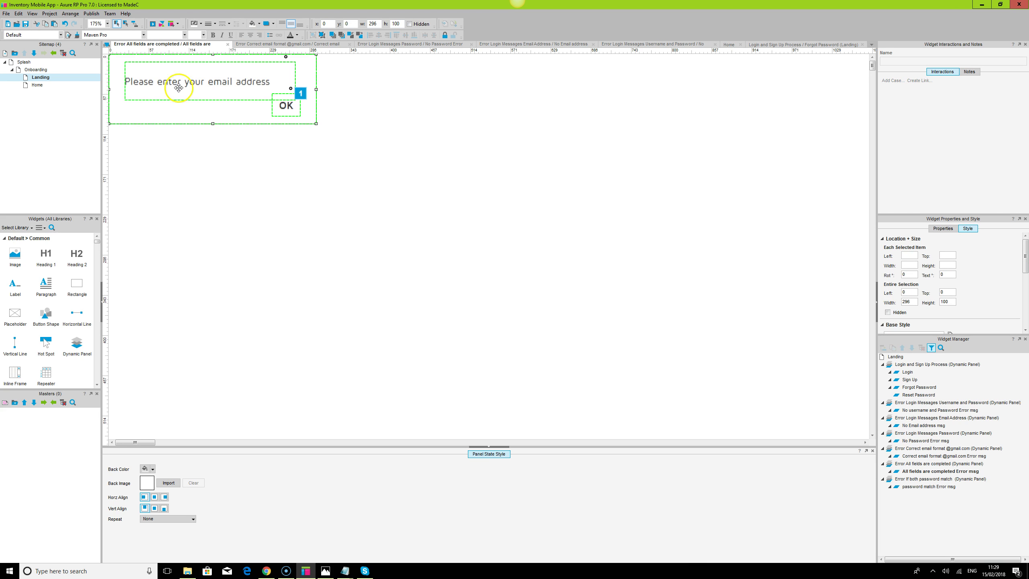
double_click(169, 83)
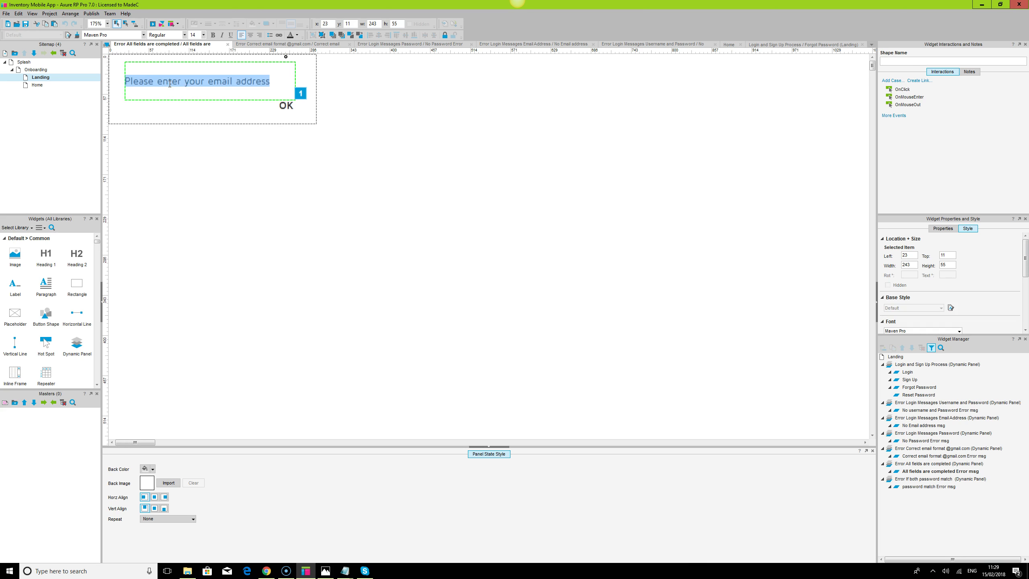
type("Pl")
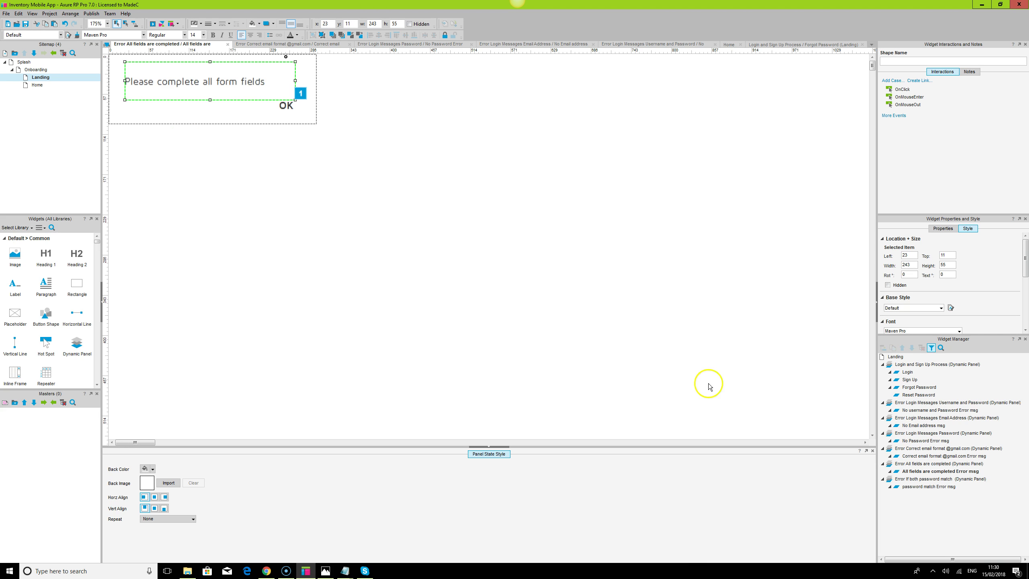
left_click(929, 487)
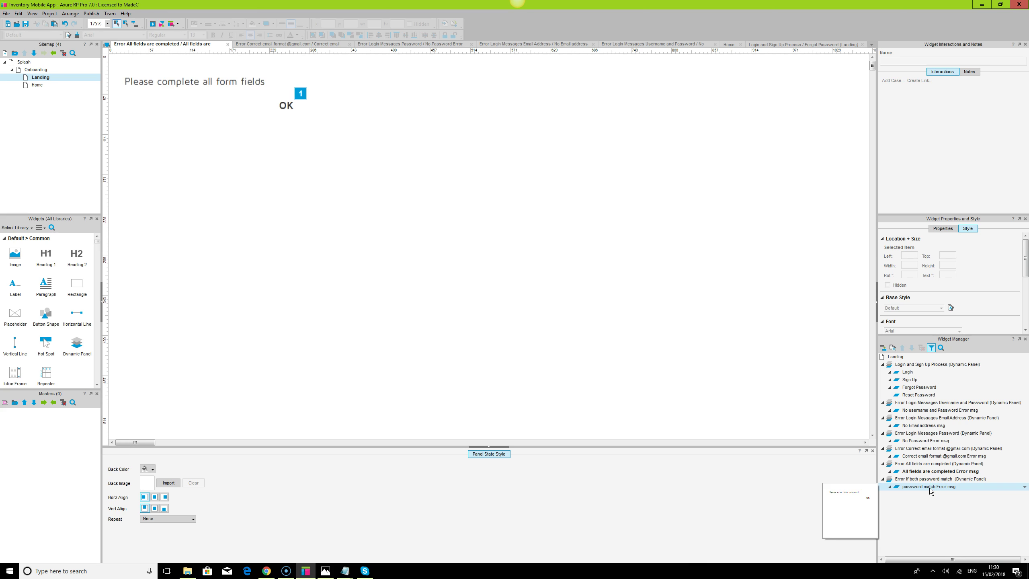
In the password match error state, replace the placeholder with 'Your password does not match'
double_click(930, 488)
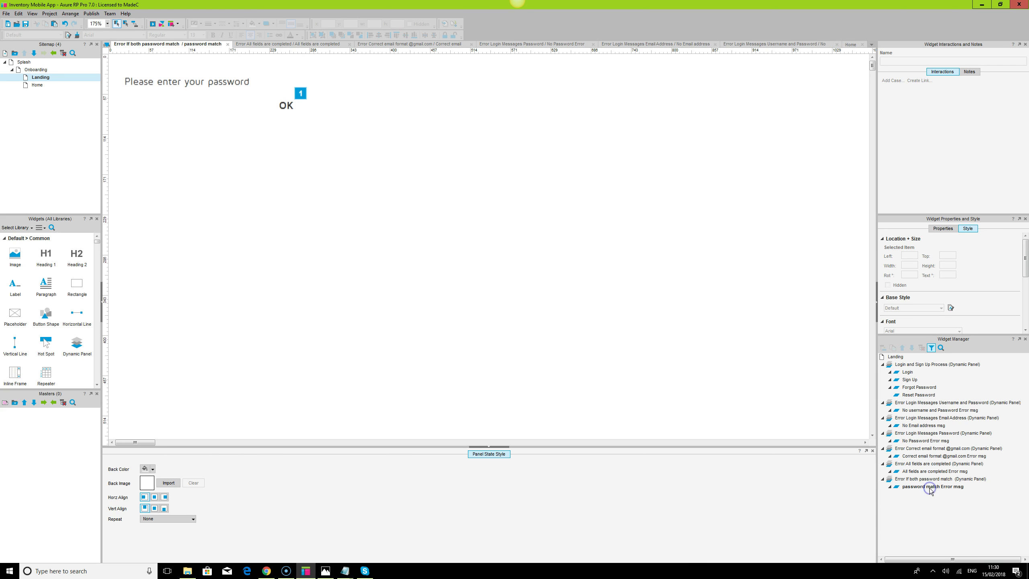
double_click(174, 85)
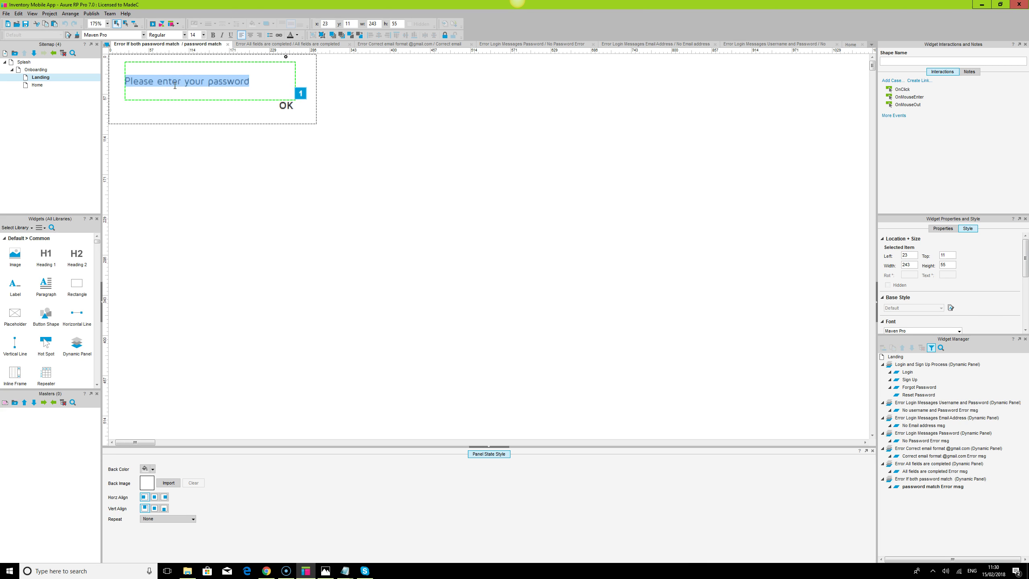
type("Your password does not match")
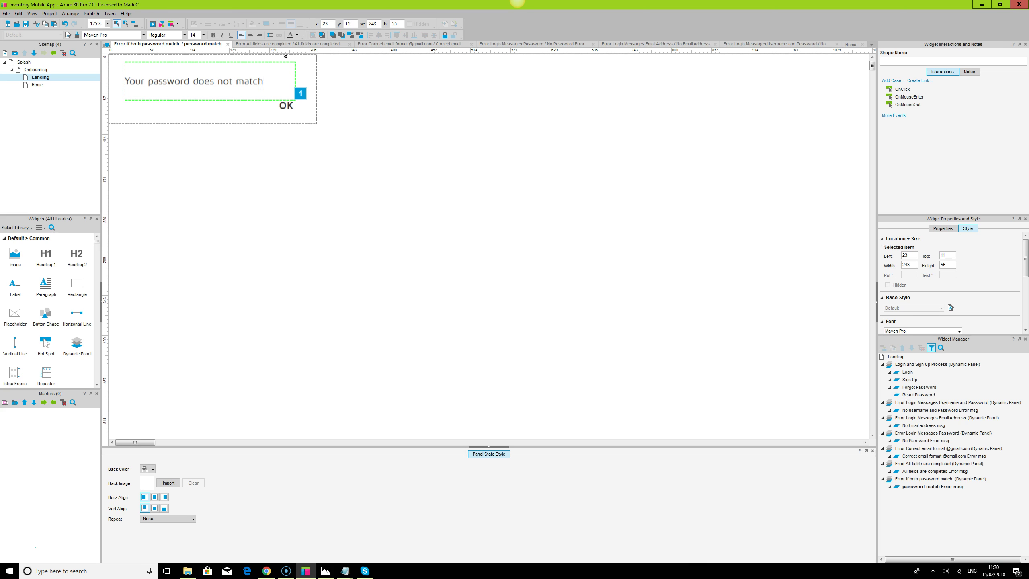
key("Escape")
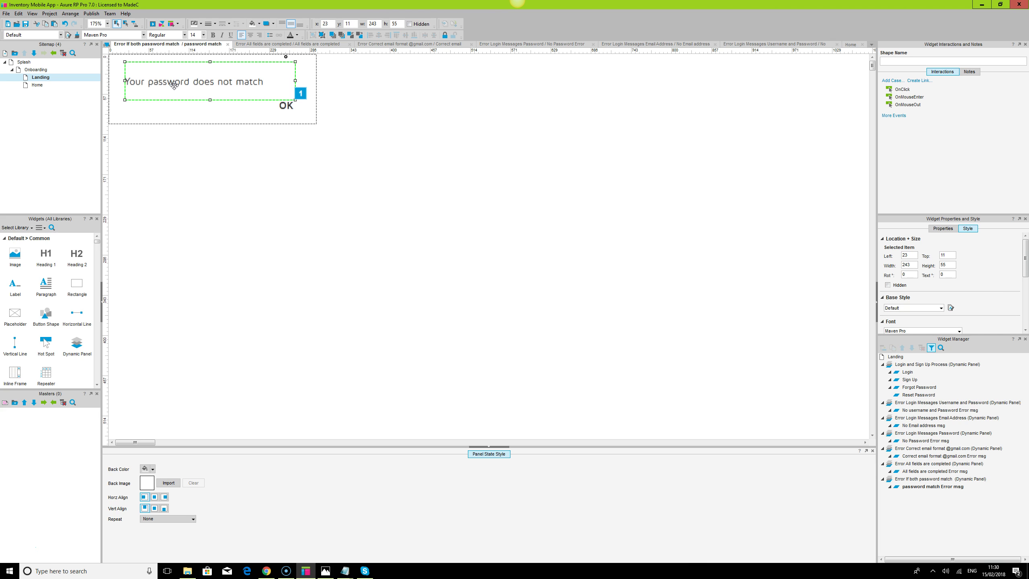
Back on the Landing page, check the overlapping error panels and open the Sign Up state
double_click(41, 77)
left_click(602, 229)
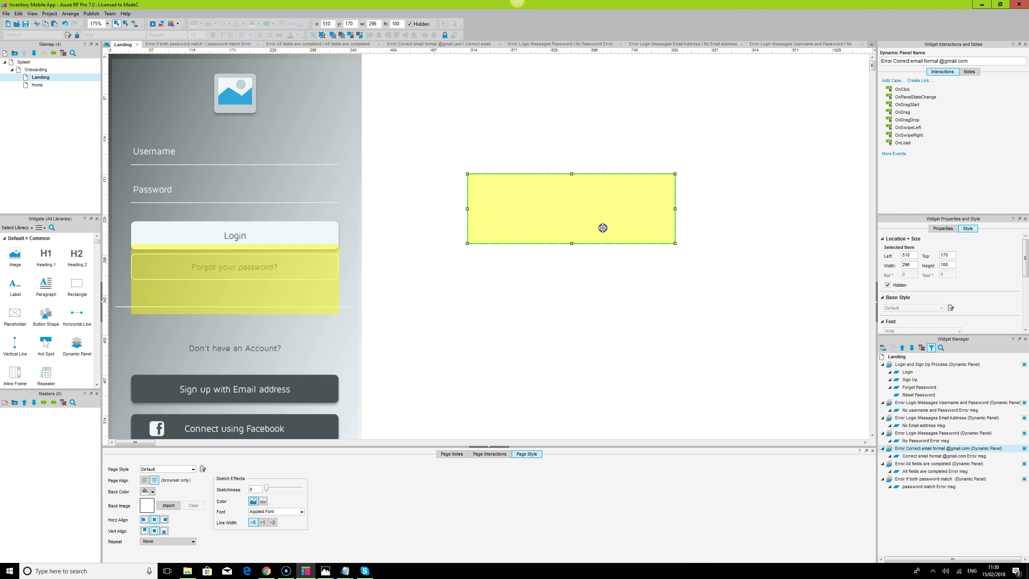
left_click(652, 306)
left_click(604, 191)
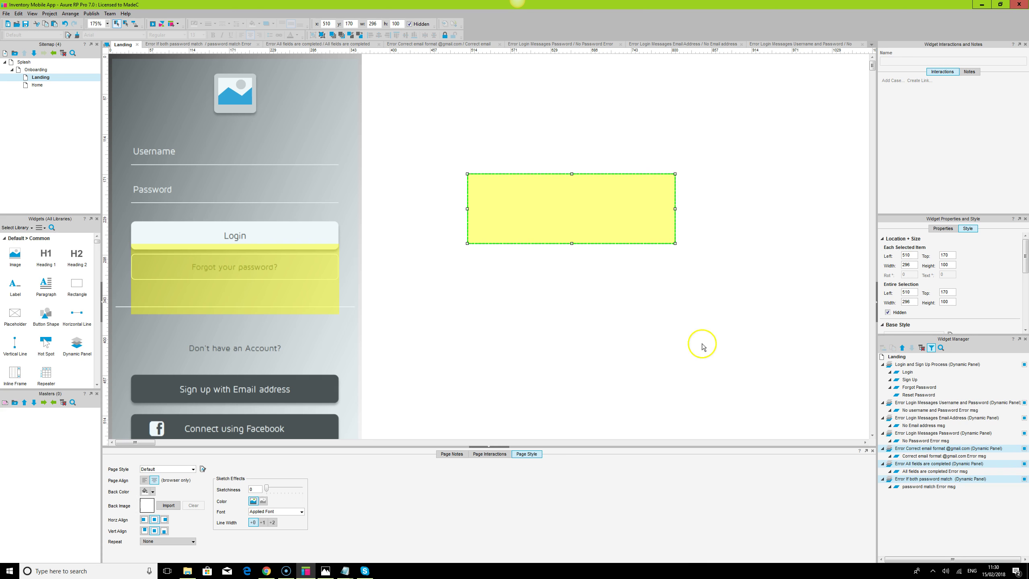
left_click(907, 380)
double_click(907, 381)
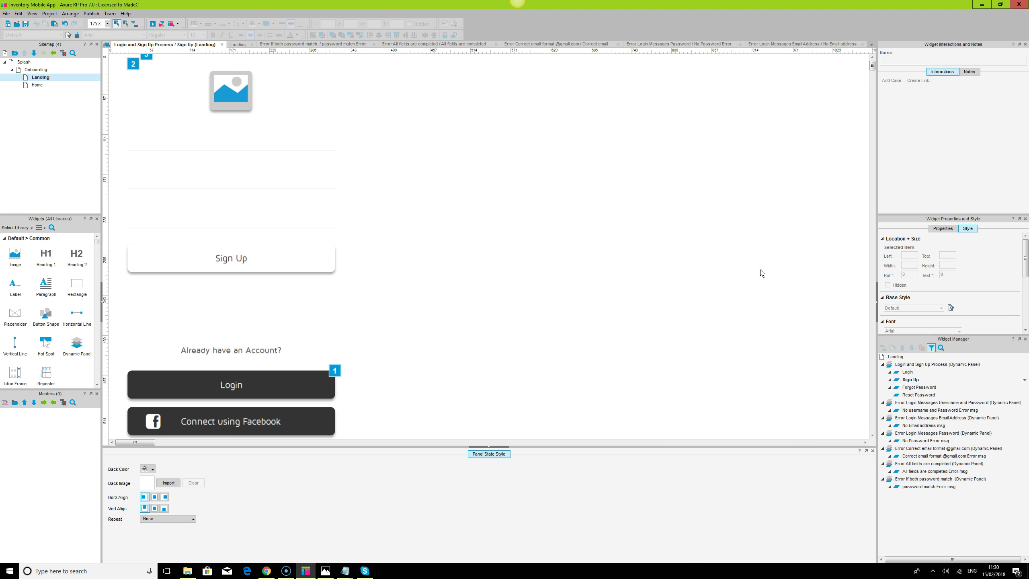
Create an OnClick case on the Sign Up button with a 'text on widget' condition
left_click(258, 247)
left_click(259, 248)
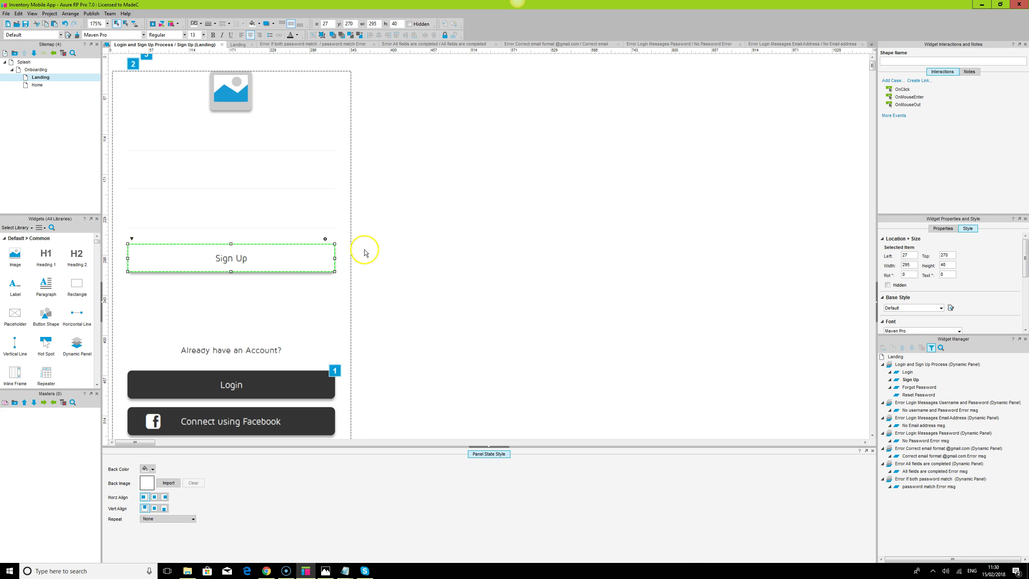
double_click(899, 89)
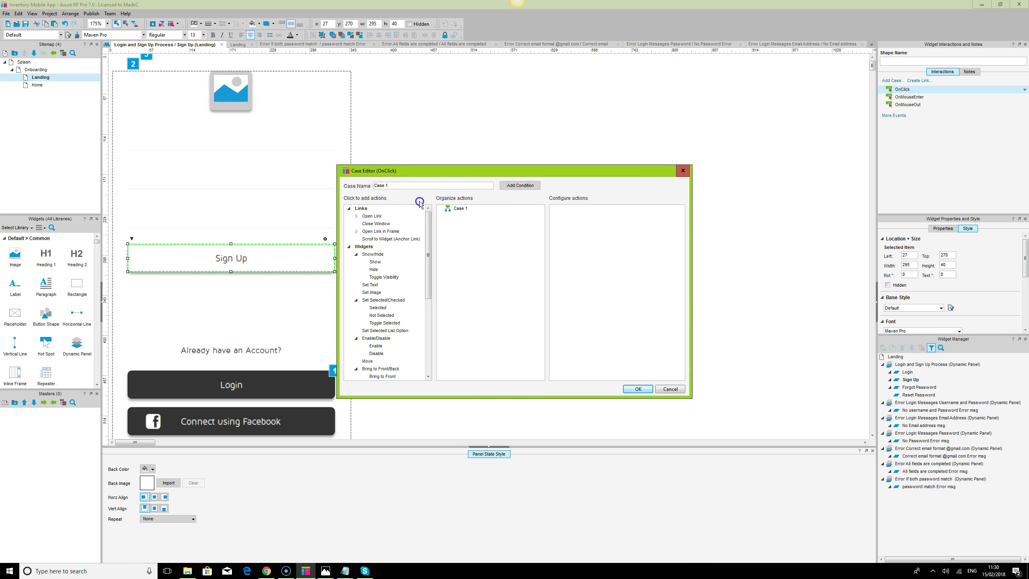
left_click(517, 186)
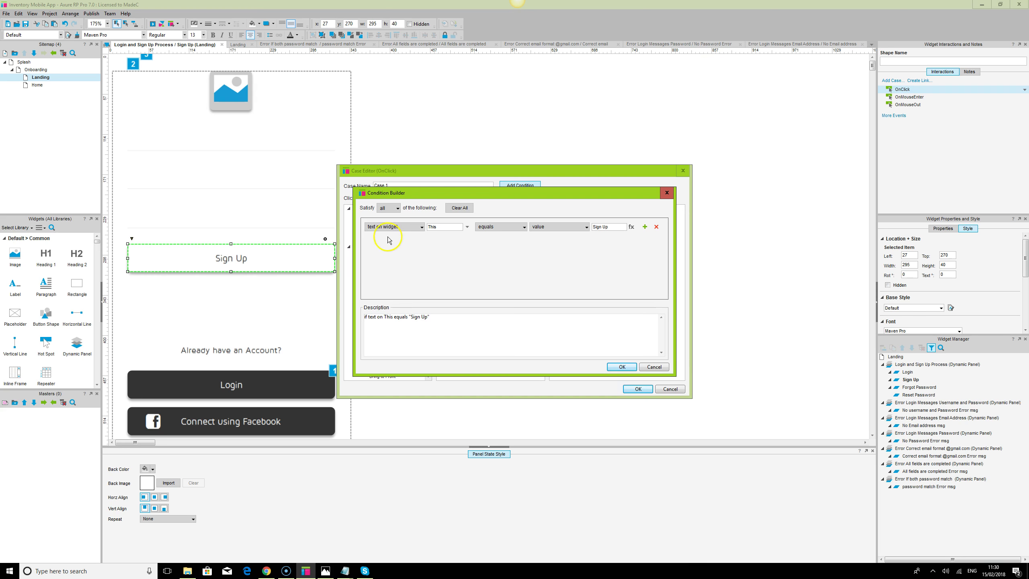
left_click(429, 227)
left_click(422, 229)
left_click(422, 229)
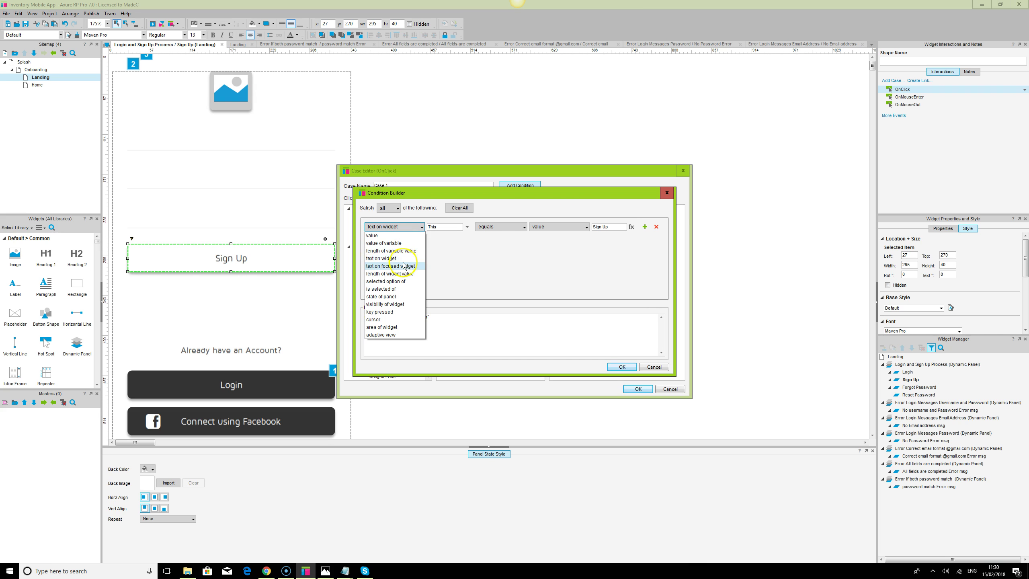
left_click(390, 259)
Add two more condition rows, then cancel the Condition Builder and Case Editor
left_click(645, 227)
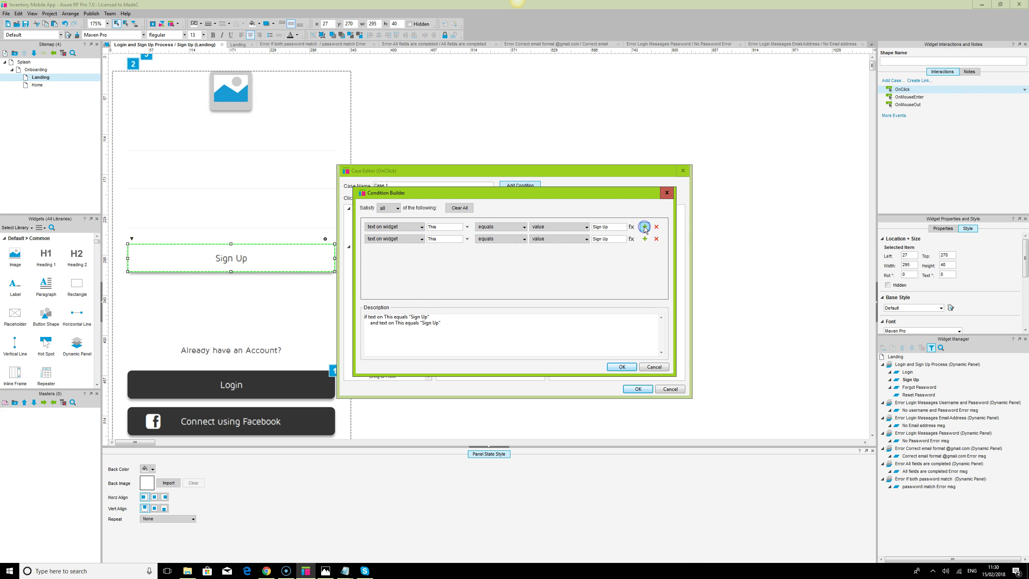
left_click(645, 239)
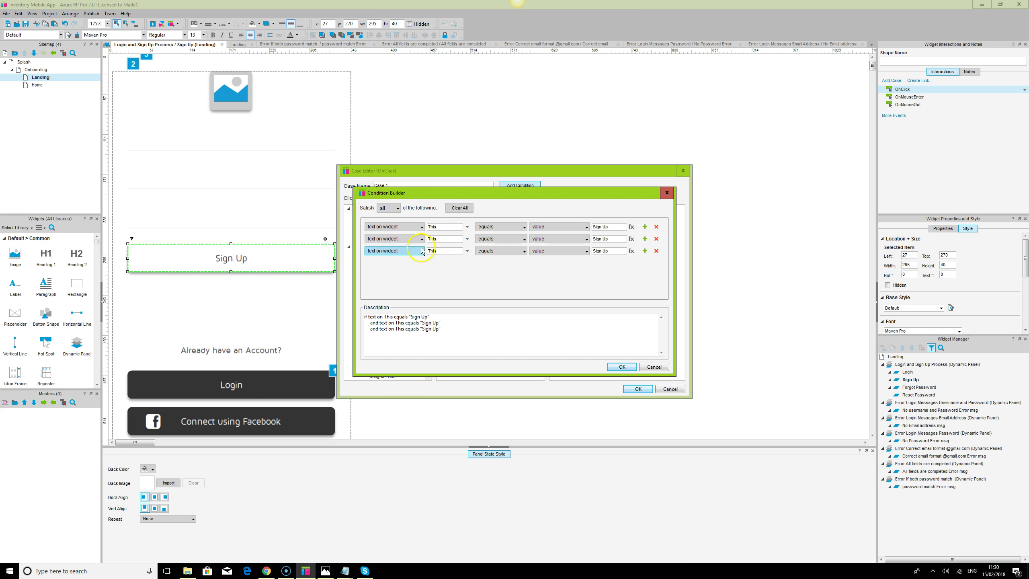
left_click(467, 228)
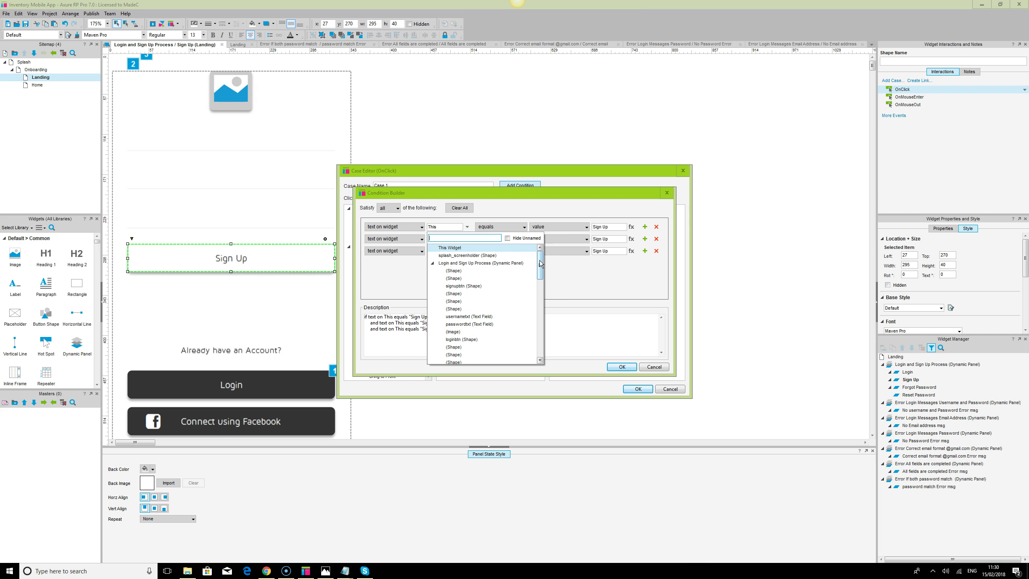
left_click_drag(540, 263, 538, 299)
left_click(650, 367)
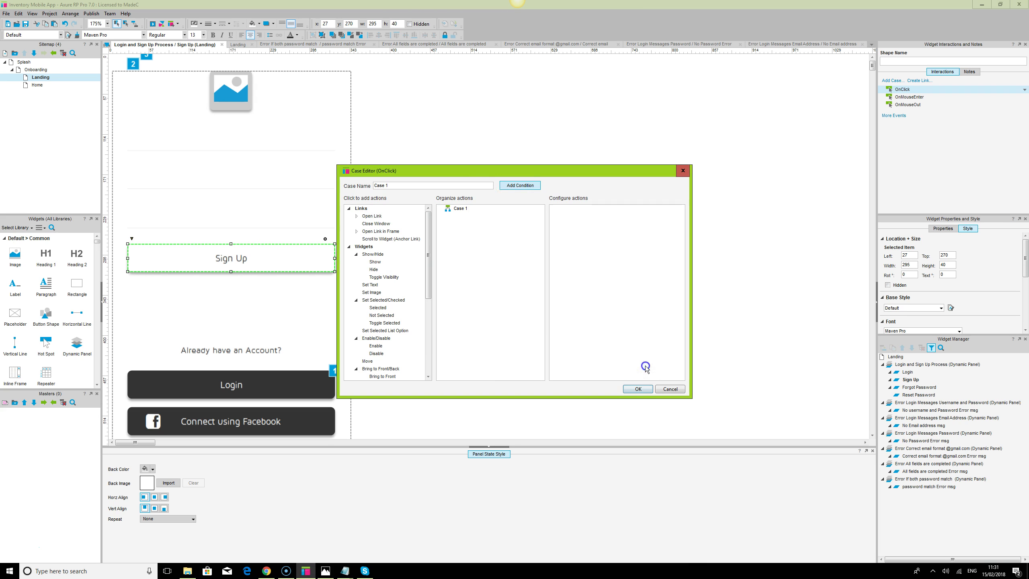
left_click(669, 389)
Rename the top sign-up text field from usernametxt to emailddresstxt
left_click(228, 150)
left_click(229, 132)
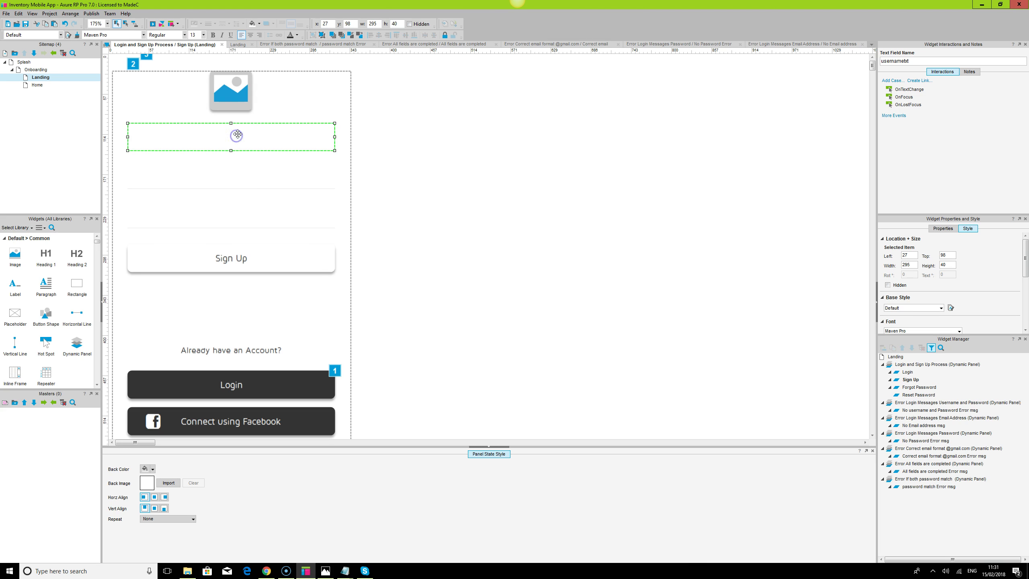
left_click(911, 61)
left_click_drag(905, 61, 848, 58)
type("emailaddress")
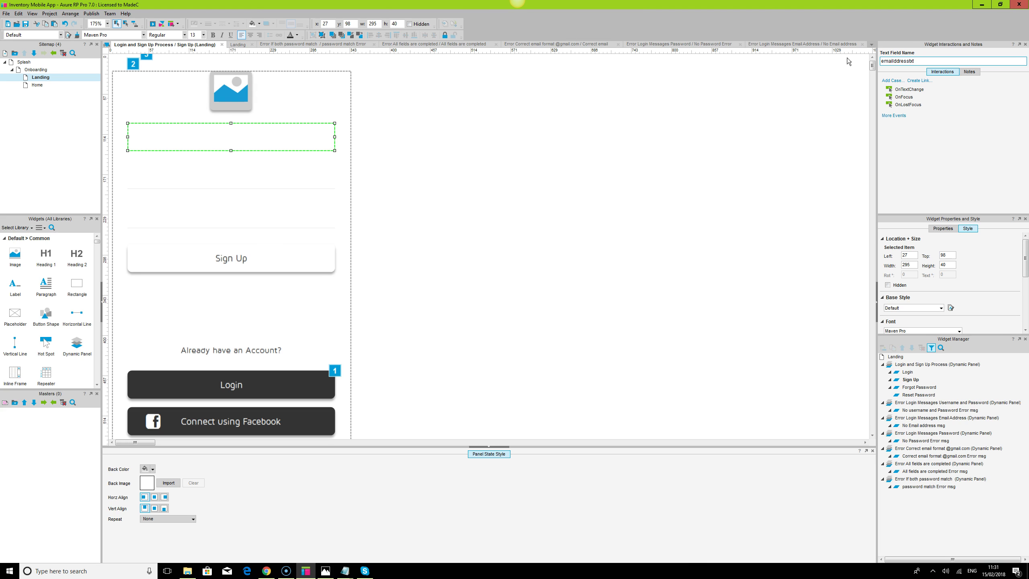
Review the password field names, then start a new OnClick case for the Sign Up button
left_click(254, 174)
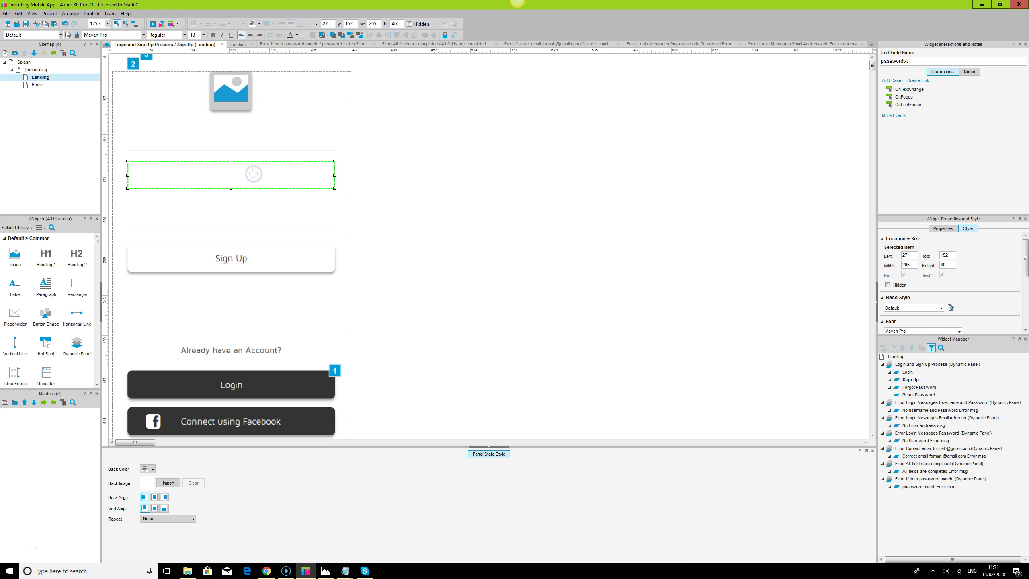
left_click(253, 209)
left_click(291, 133)
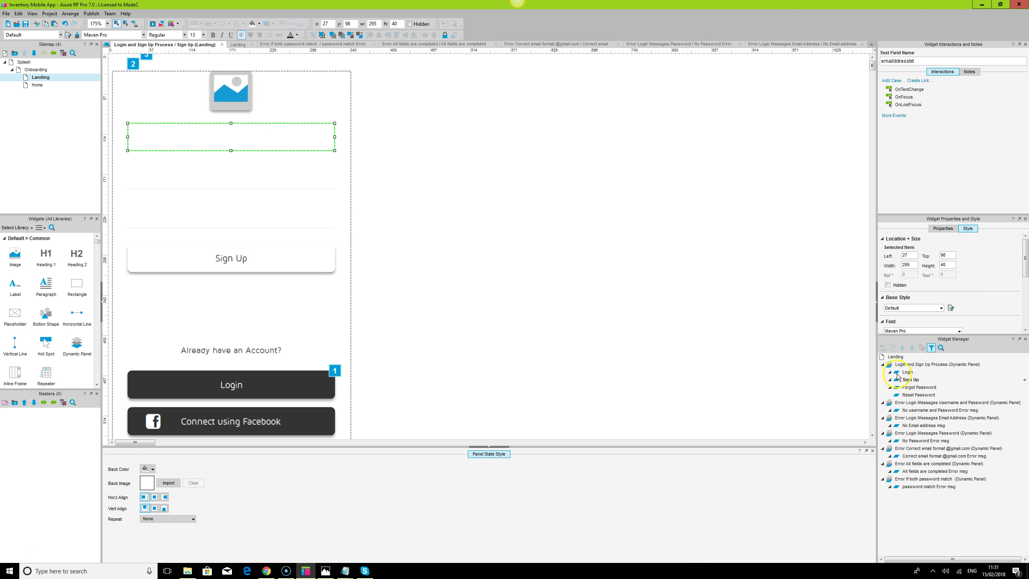
left_click(318, 259)
double_click(904, 89)
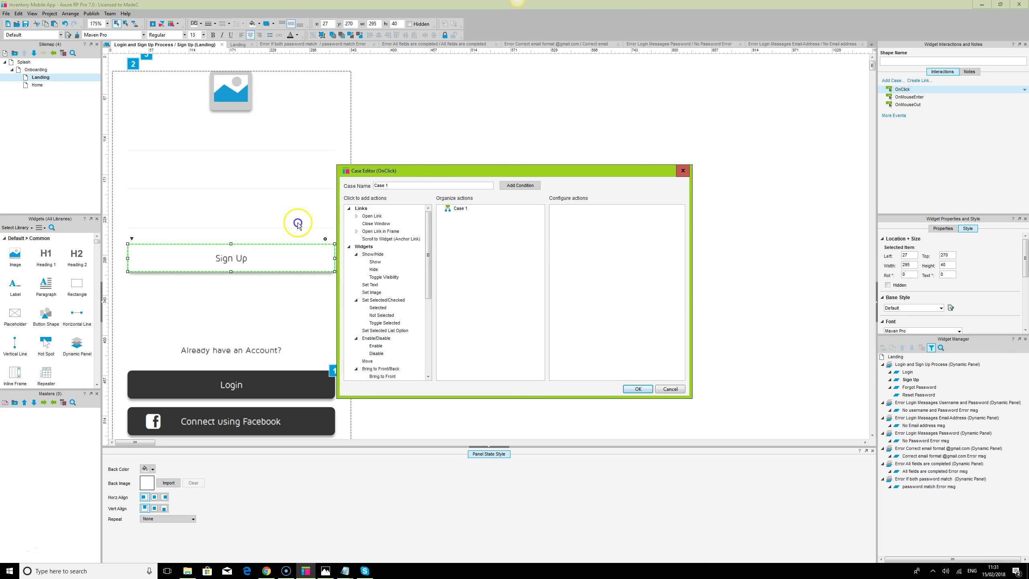
Add three condition rows and point the first at the emailddresstxt field
left_click(524, 186)
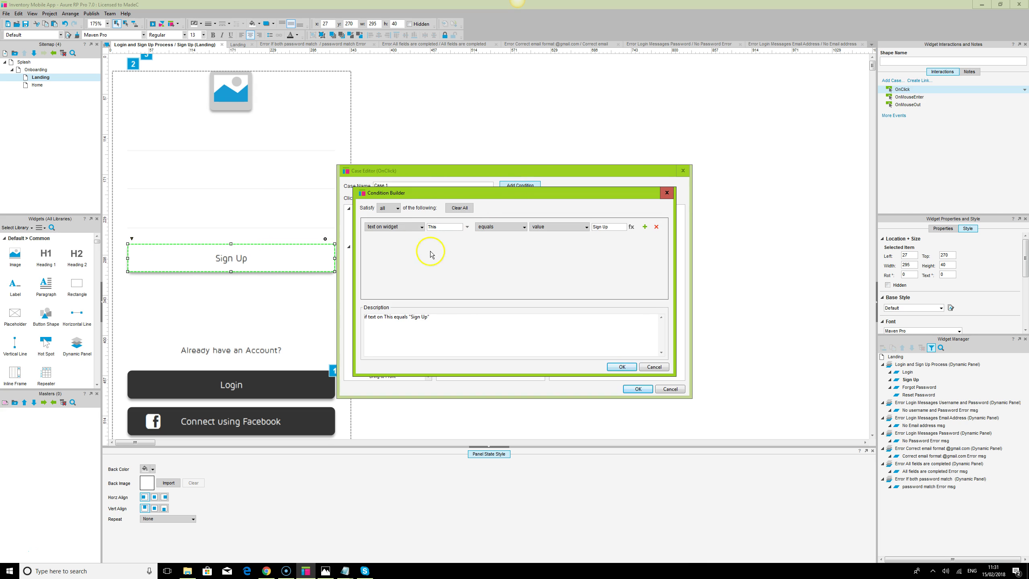
left_click(645, 227)
left_click(644, 227)
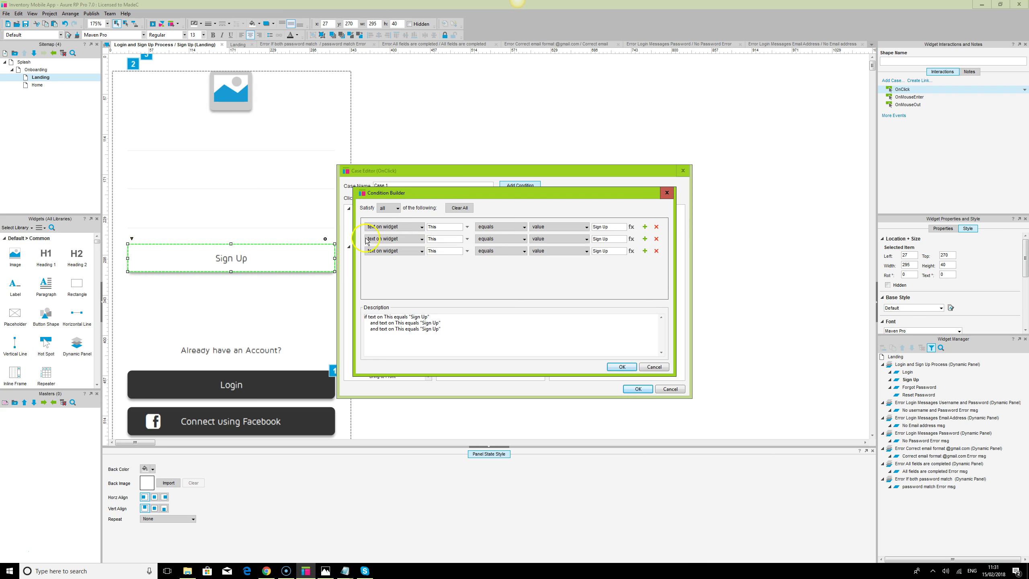
left_click(467, 227)
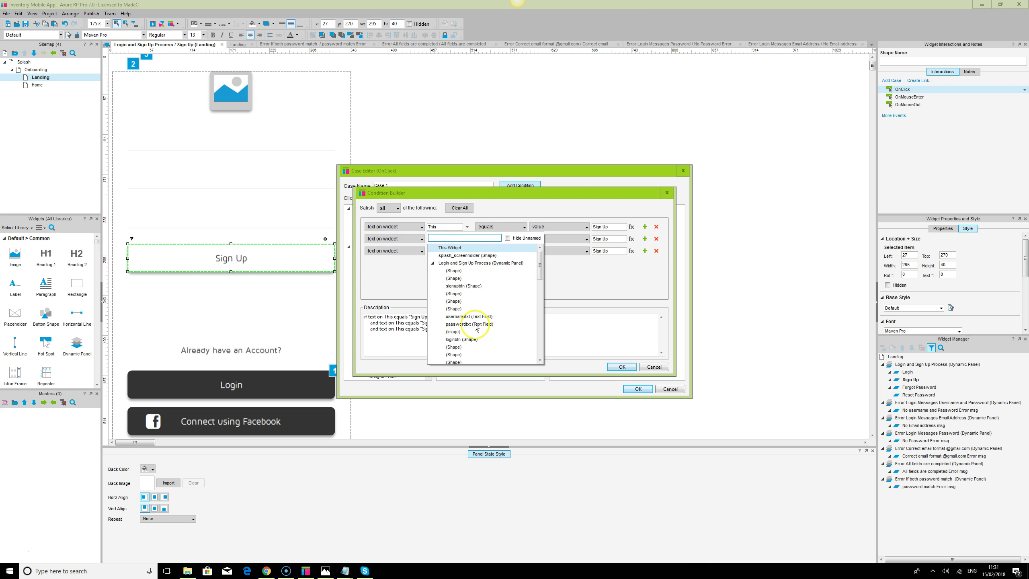
scroll(476, 327, "down", 3)
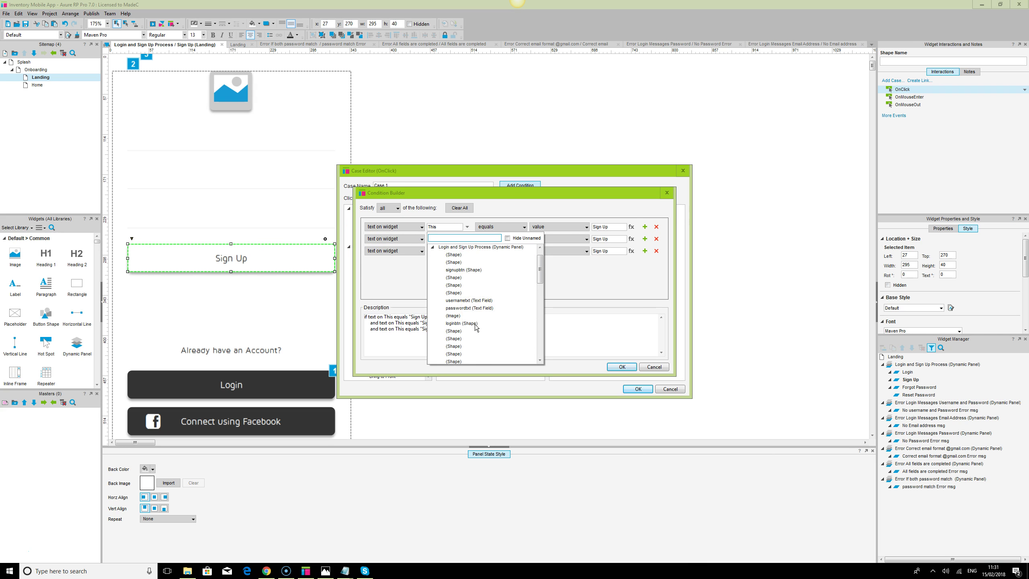
left_click(467, 328)
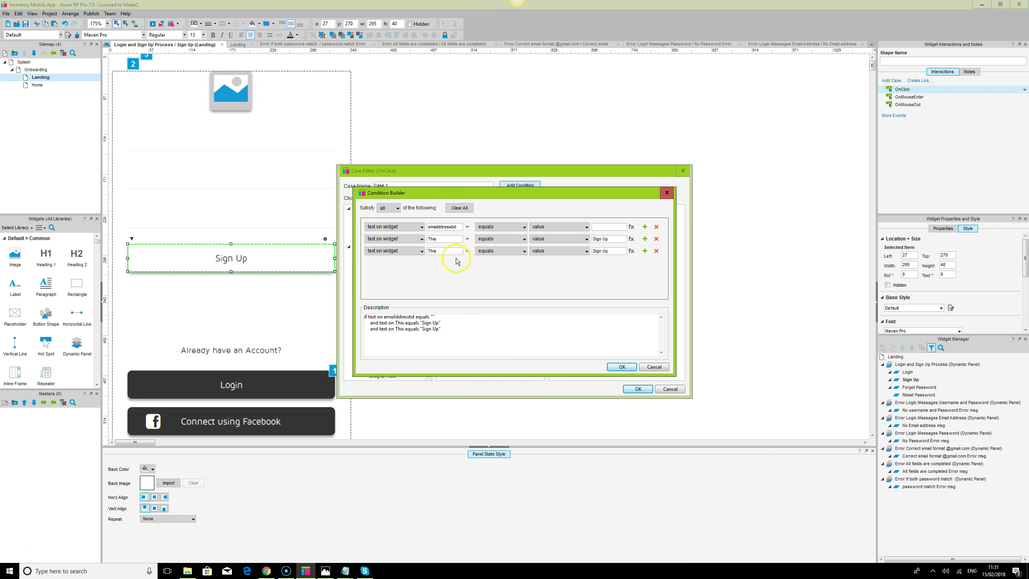
Point the second and third conditions at passwordtxt and repeat_passwordtxt, then edit the comparison value
left_click(466, 239)
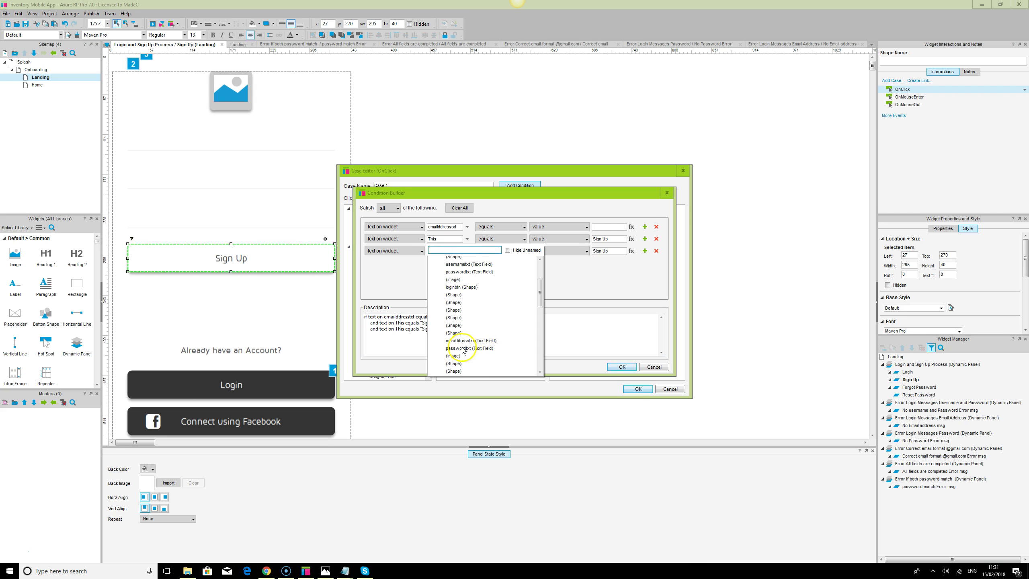
left_click(466, 348)
left_click(467, 250)
scroll(523, 284, "down", 3)
left_click(466, 342)
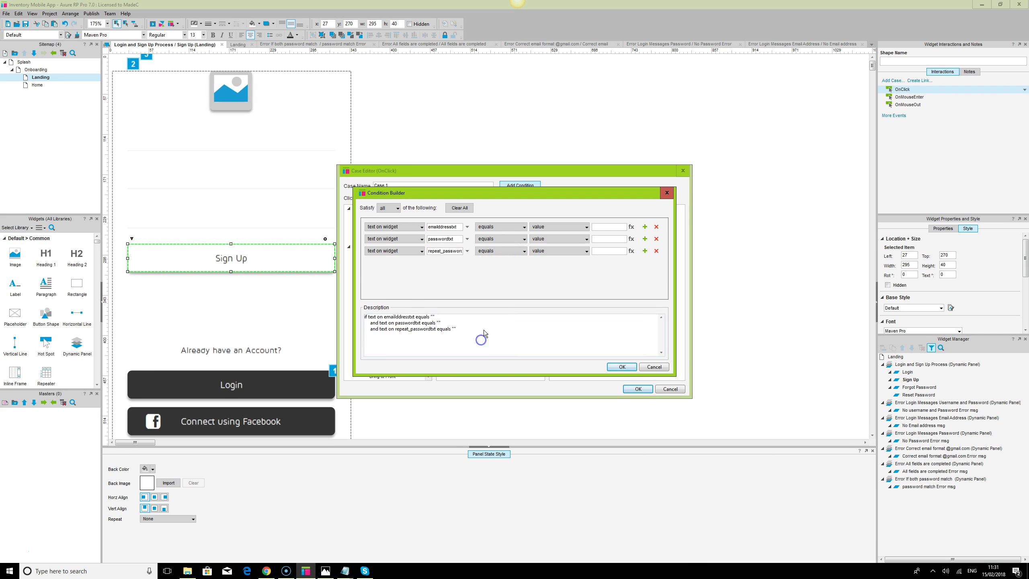
left_click(616, 228)
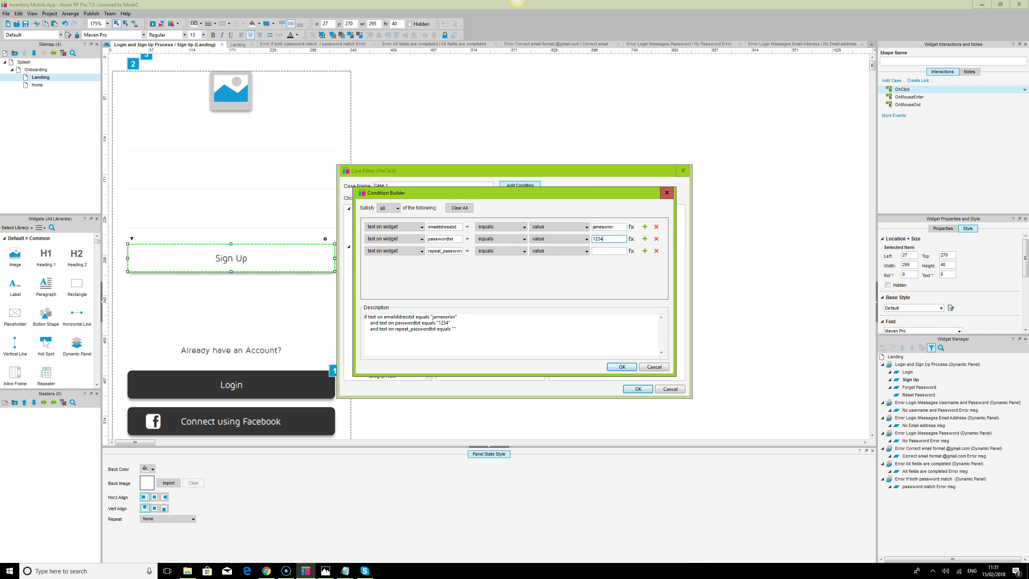
Enter the repeat_passwordtxt test value and confirm Case 1's email and two password conditions
left_click(610, 250)
left_click(631, 367)
left_click(622, 256)
left_click(622, 367)
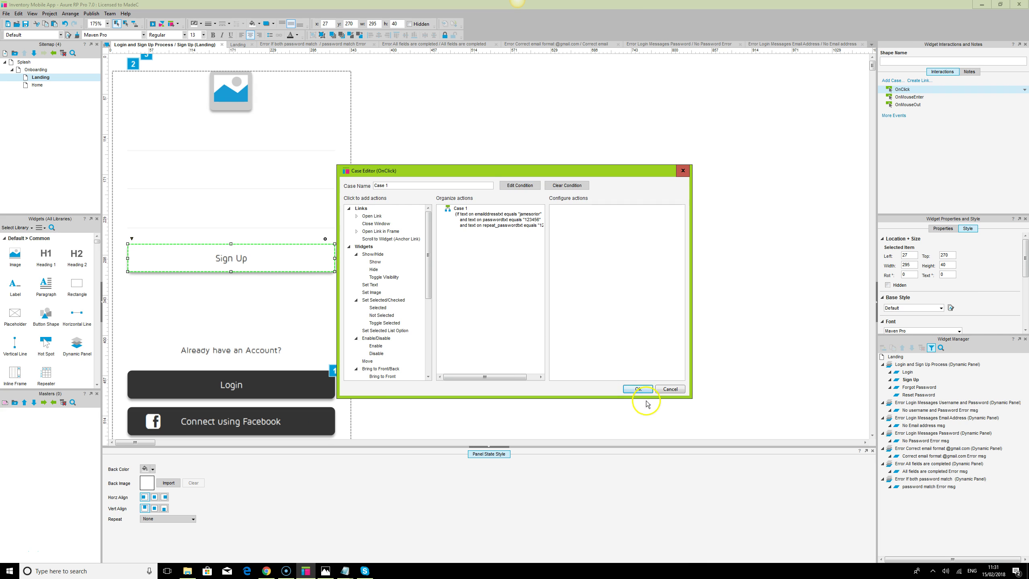
Add a Show action for the Error Correct email format panel, treated as a lightbox
left_click(375, 261)
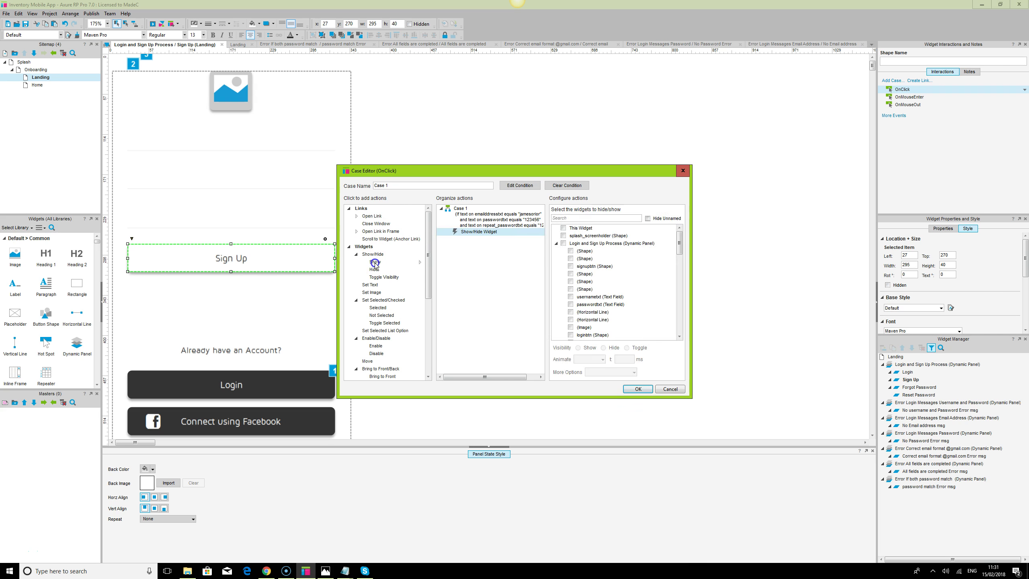
left_click(380, 369)
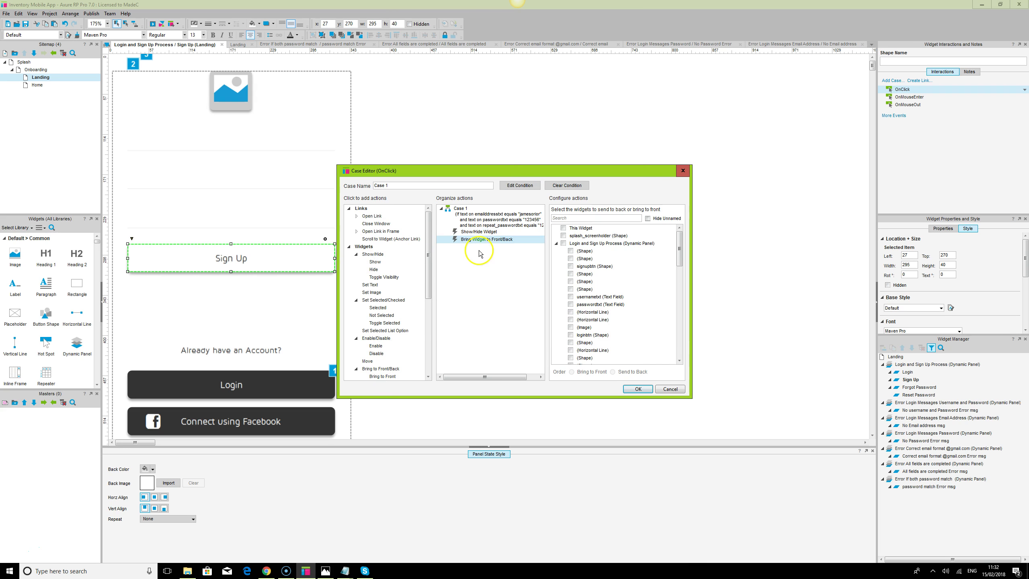
left_click(479, 232)
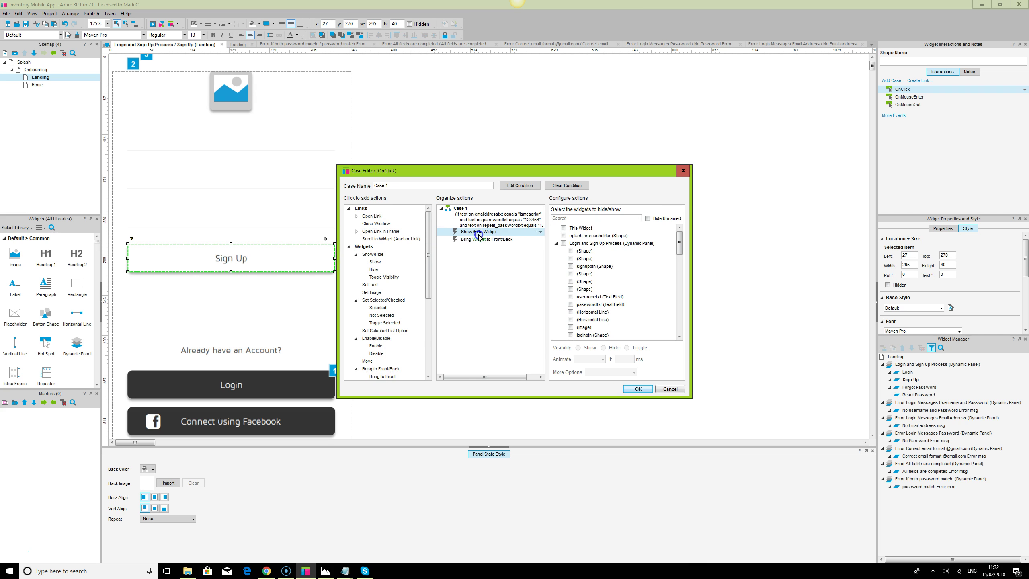
left_click(582, 219)
type("er")
left_click(583, 264)
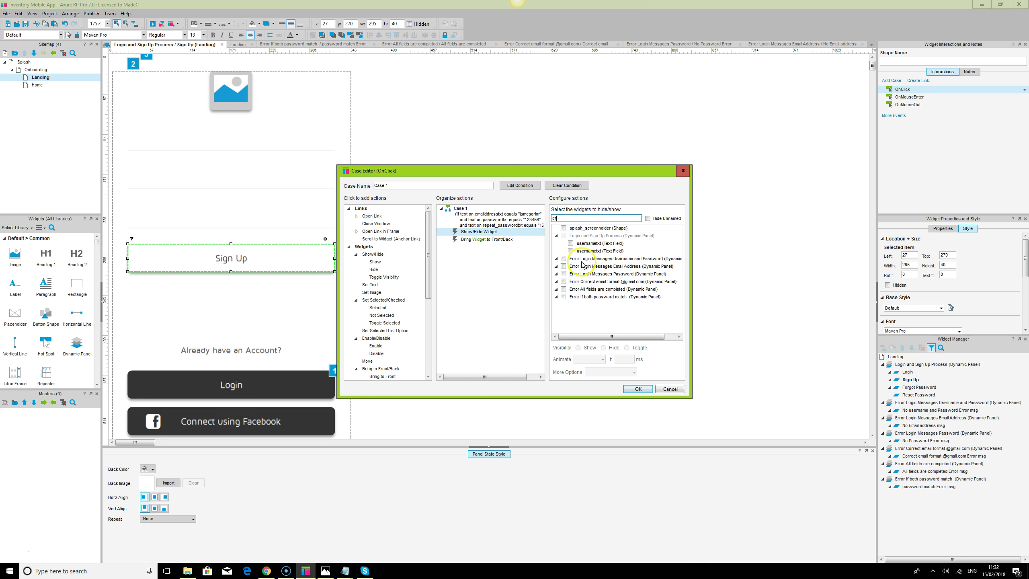
left_click(563, 281)
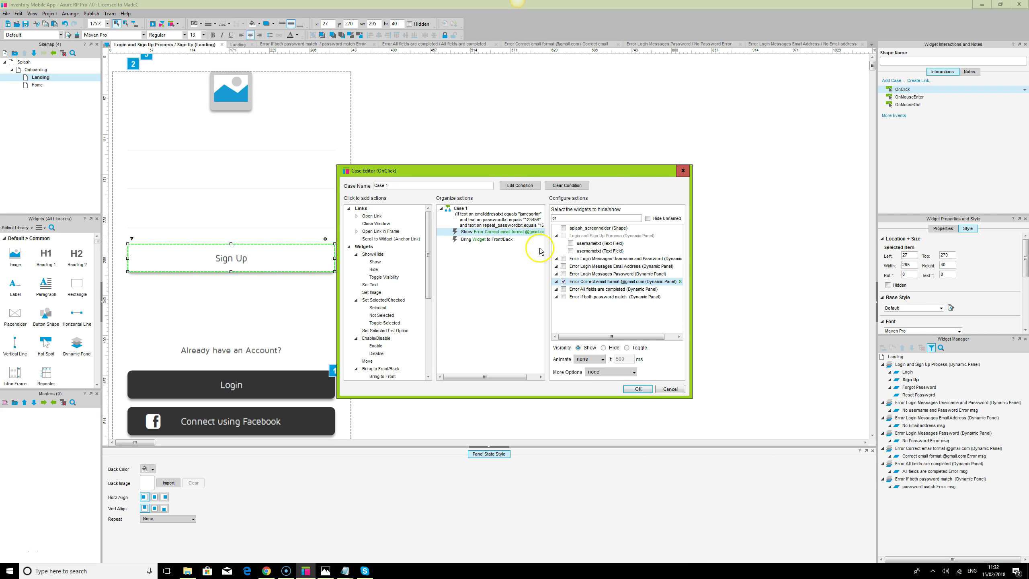
left_click(623, 372)
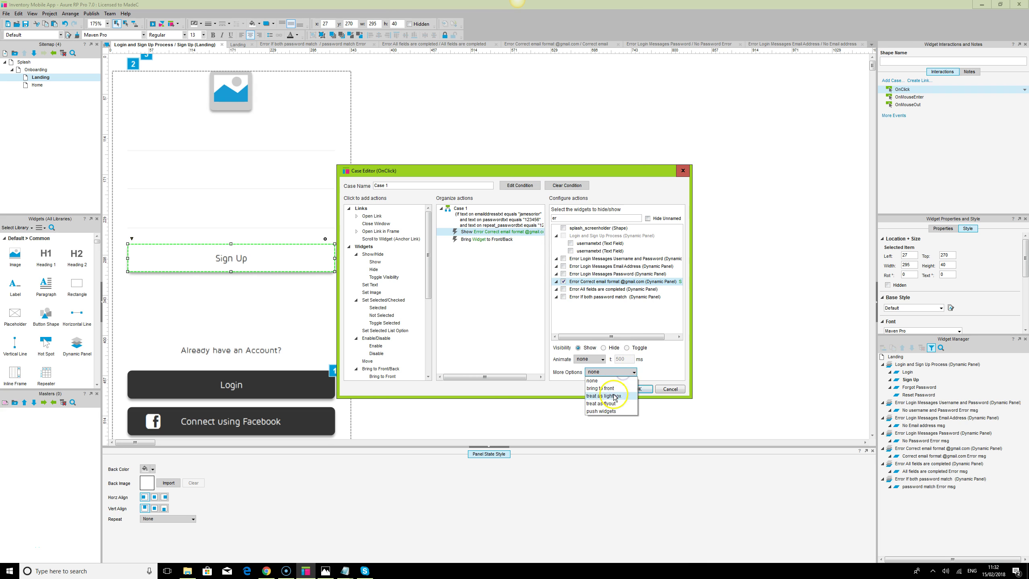
left_click(600, 388)
Add Bring to Front for the correct-email-format error panel and save Case 1
left_click(487, 239)
left_click(584, 220)
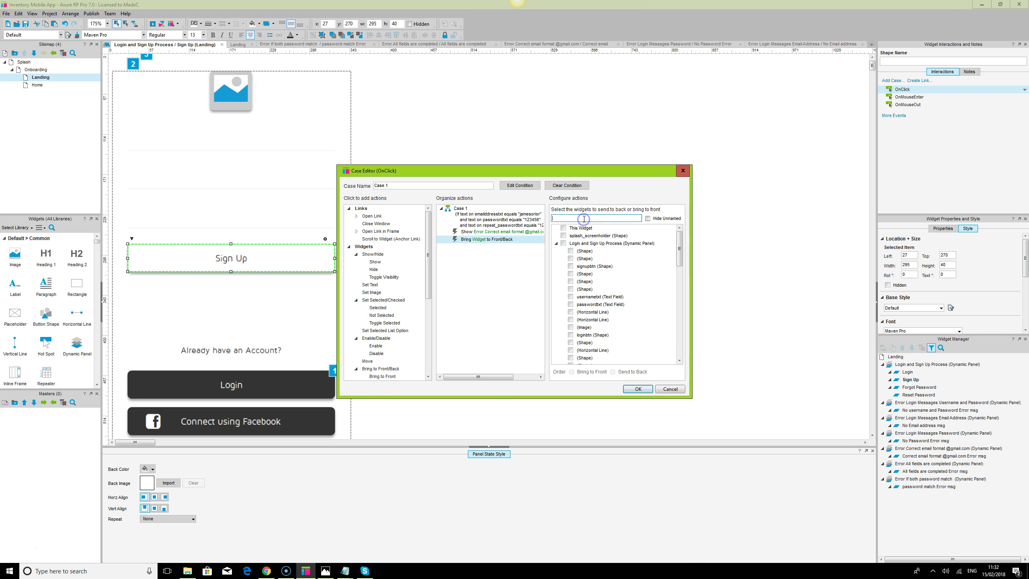
type("er")
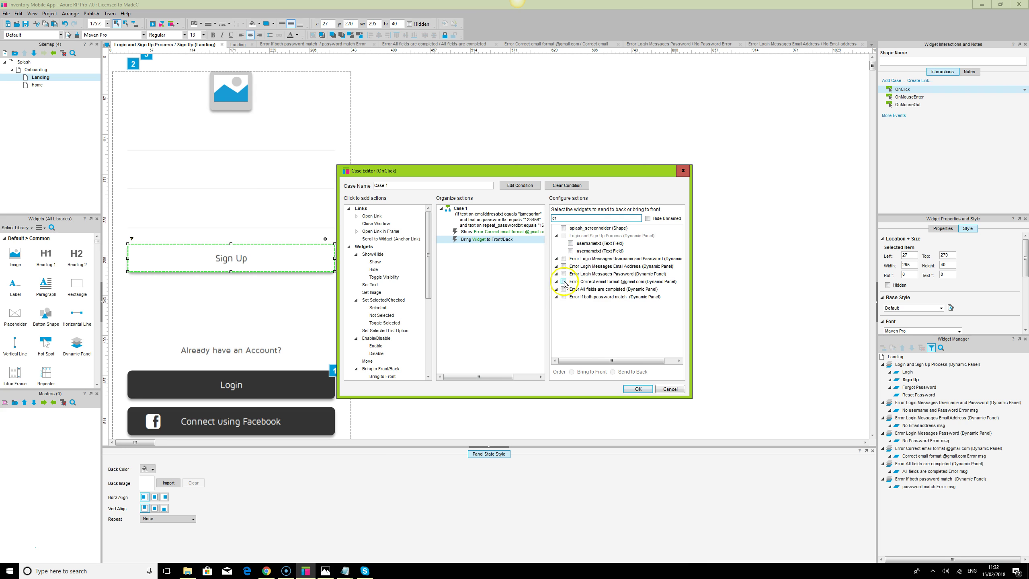
left_click(563, 281)
left_click(637, 389)
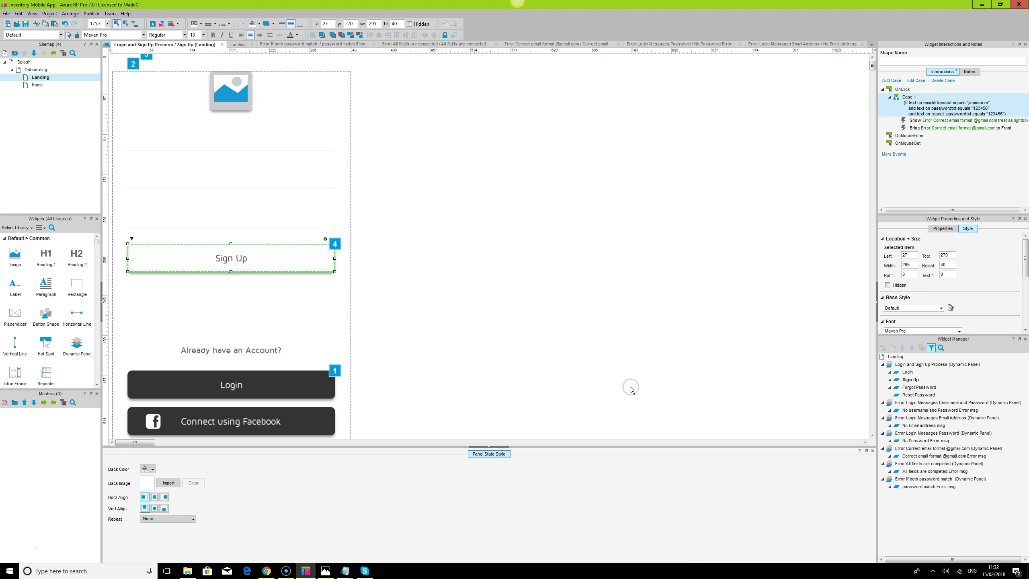
Reload the Chrome prototype preview and open the Sign up with Email address form
mouse_move(961, 368)
left_click(266, 571)
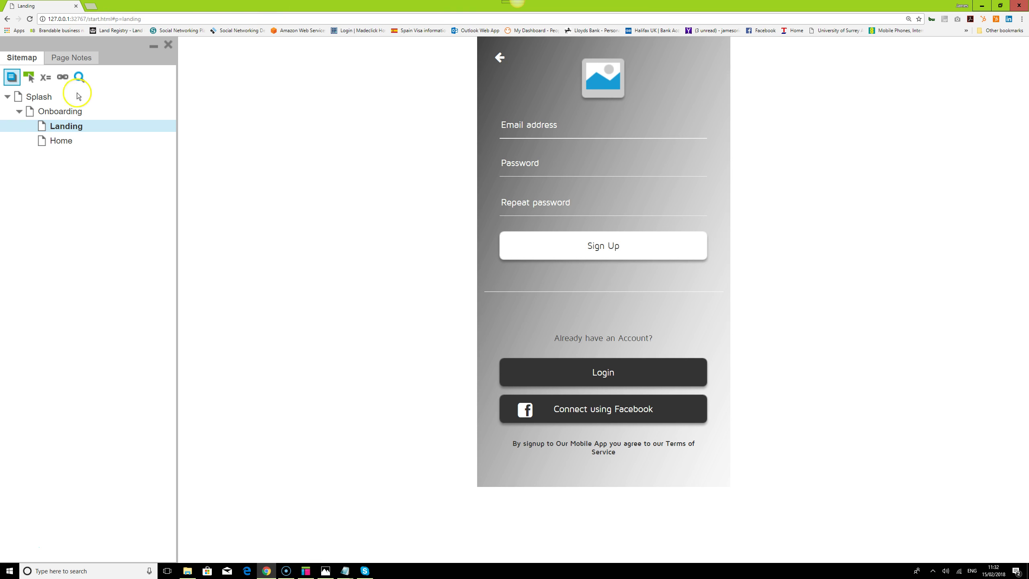
left_click(30, 19)
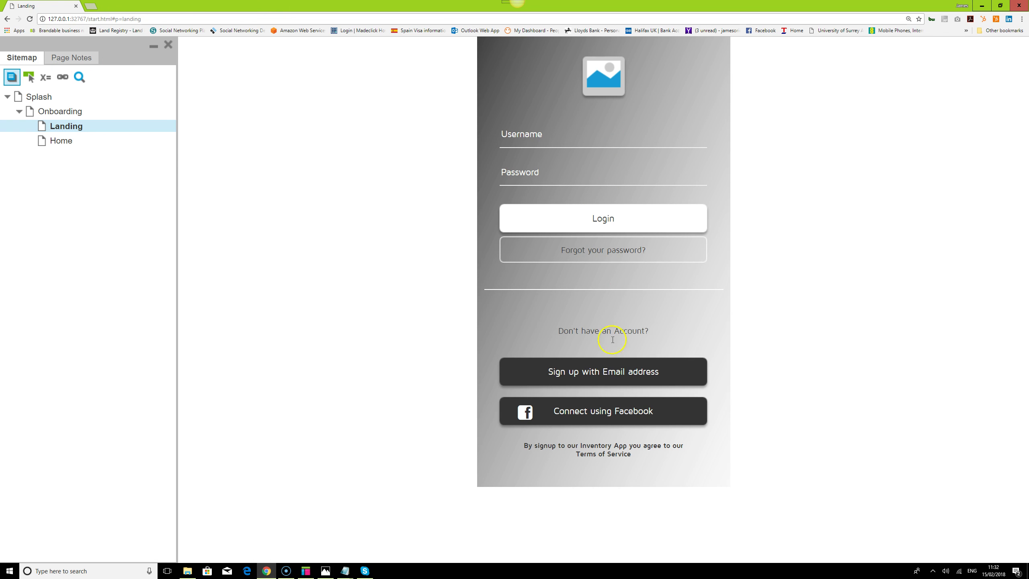
left_click(608, 381)
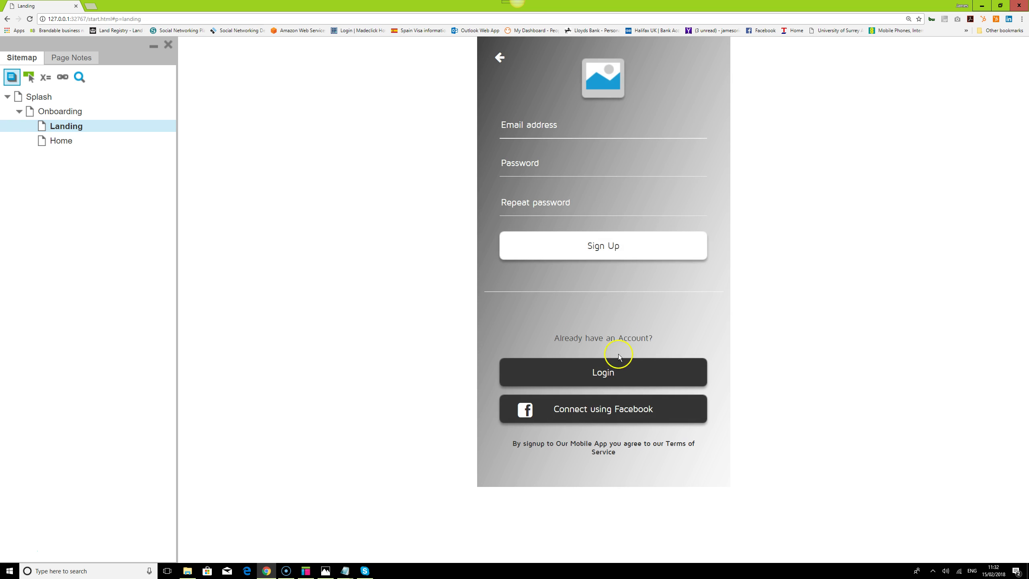
Enter a wrongly formatted email and test passwords, then submit the sign-up form
left_click(580, 165)
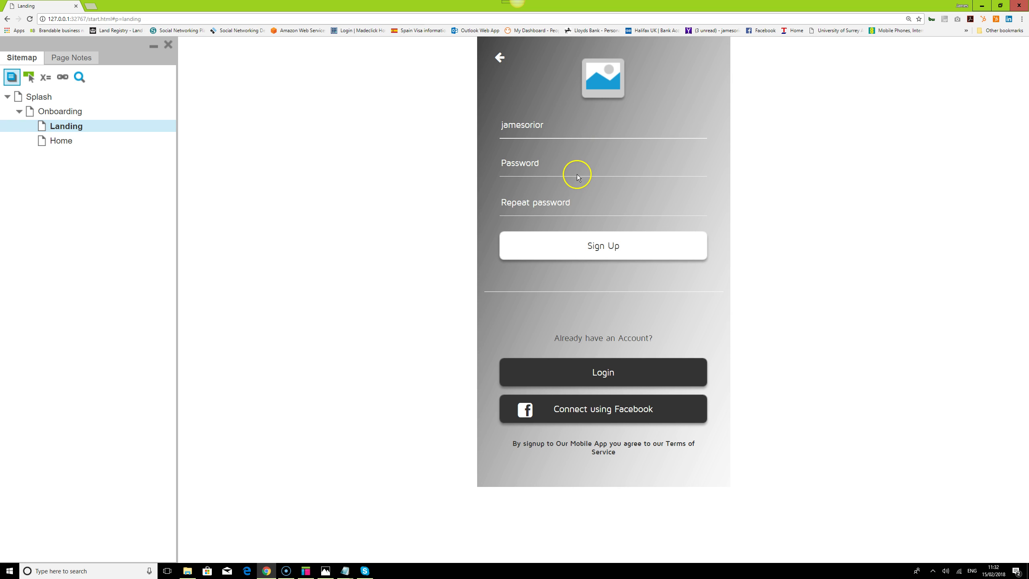
type("••")
left_click(570, 199)
type("••")
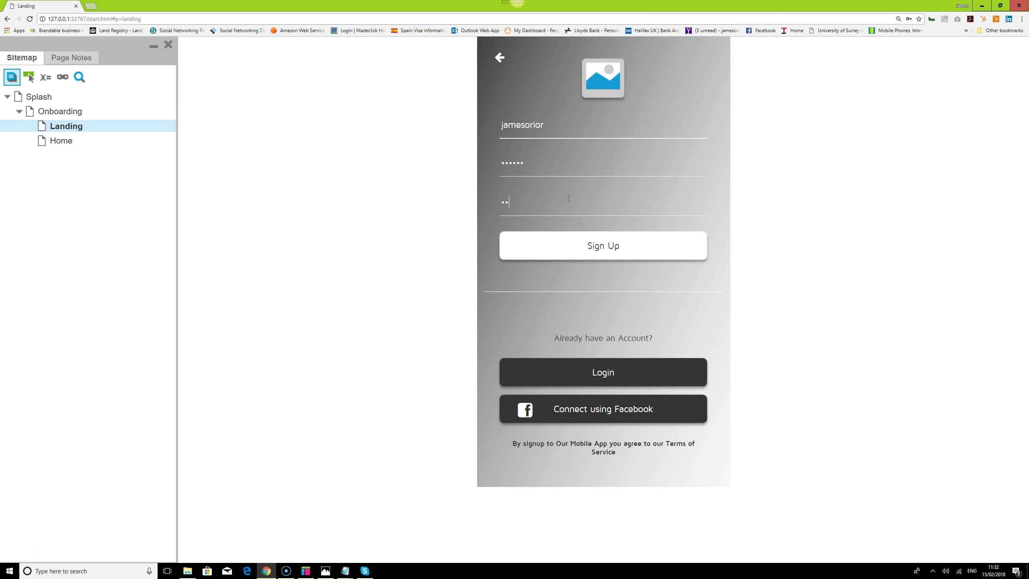
type("•••")
left_click(567, 258)
left_click(603, 247)
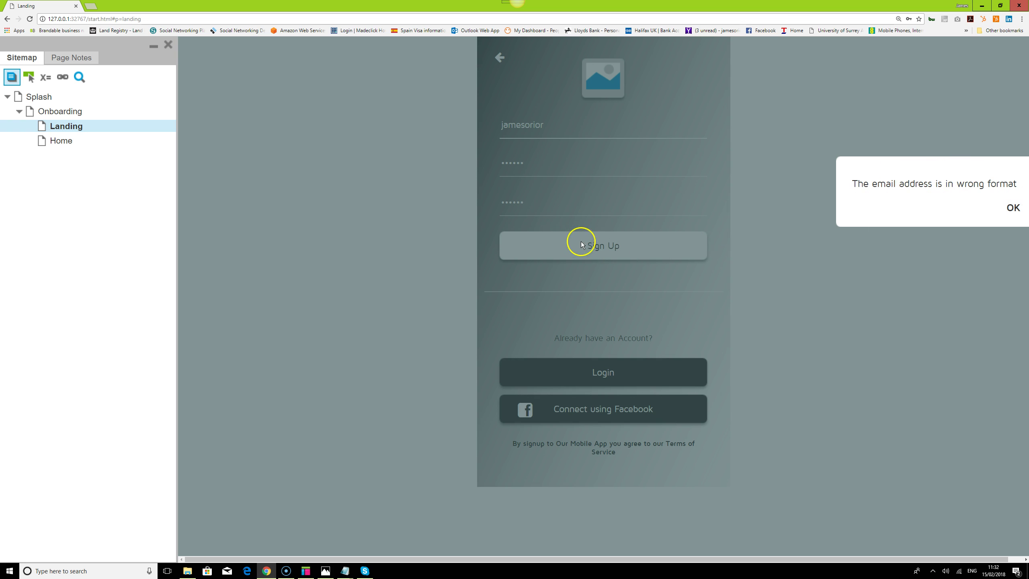
Dismiss the wrong-format email alert and return to the Axure editor
left_click(1014, 205)
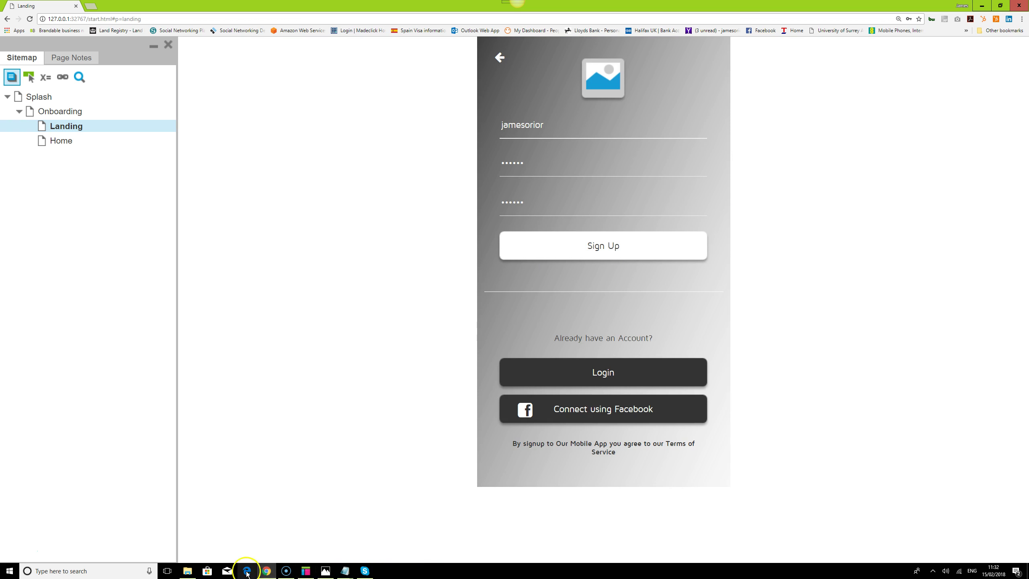
left_click(306, 570)
left_click(702, 340)
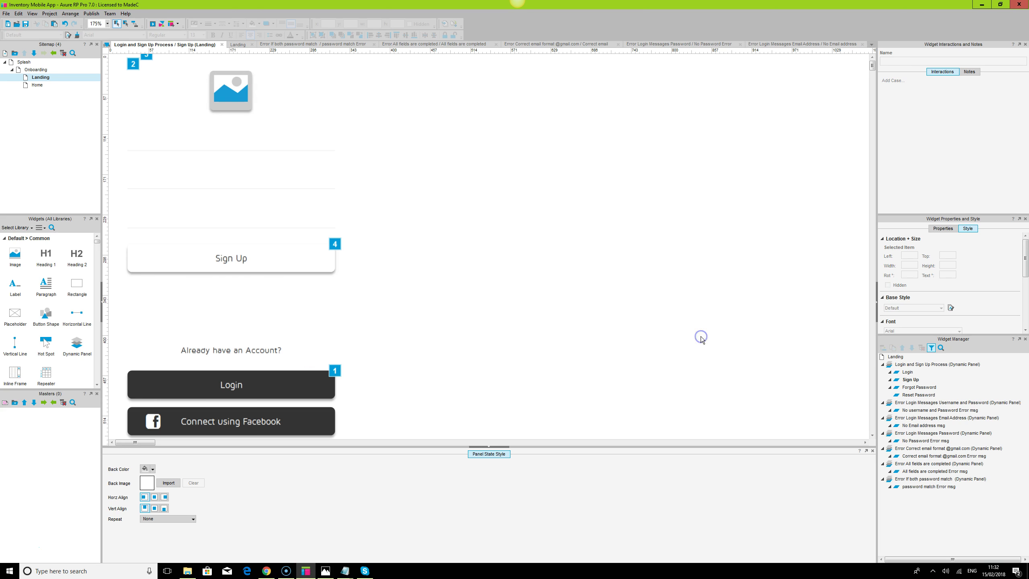
Start a new OnClick case on the Sign Up button with three condition rows
key("ctrl+a")
left_click(310, 263)
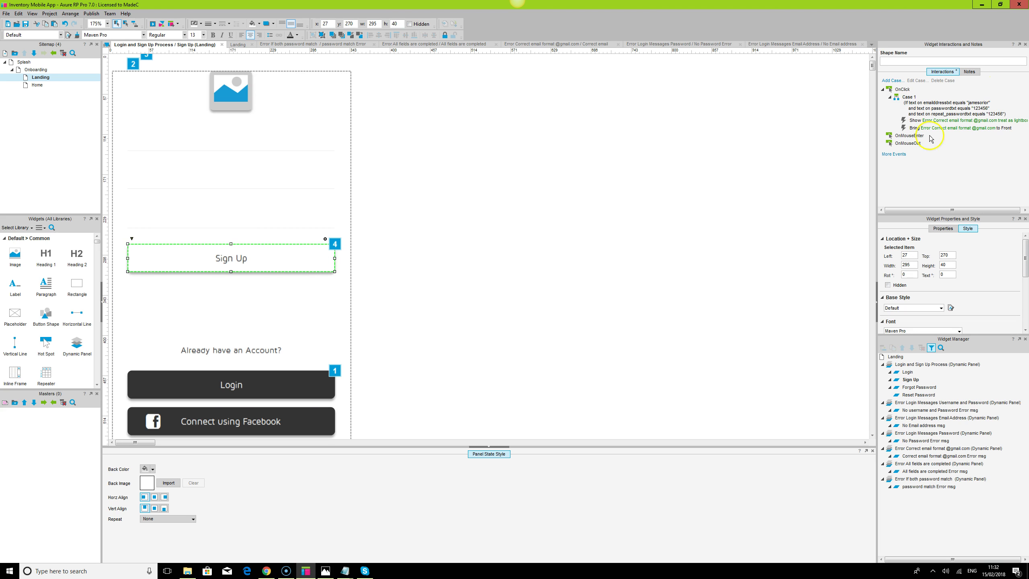
double_click(905, 90)
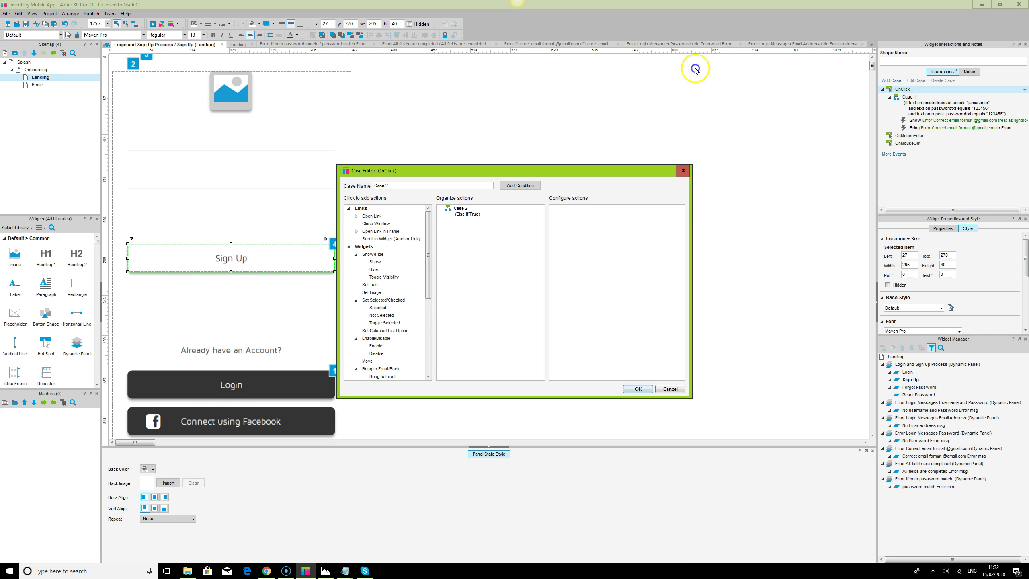
left_click(517, 185)
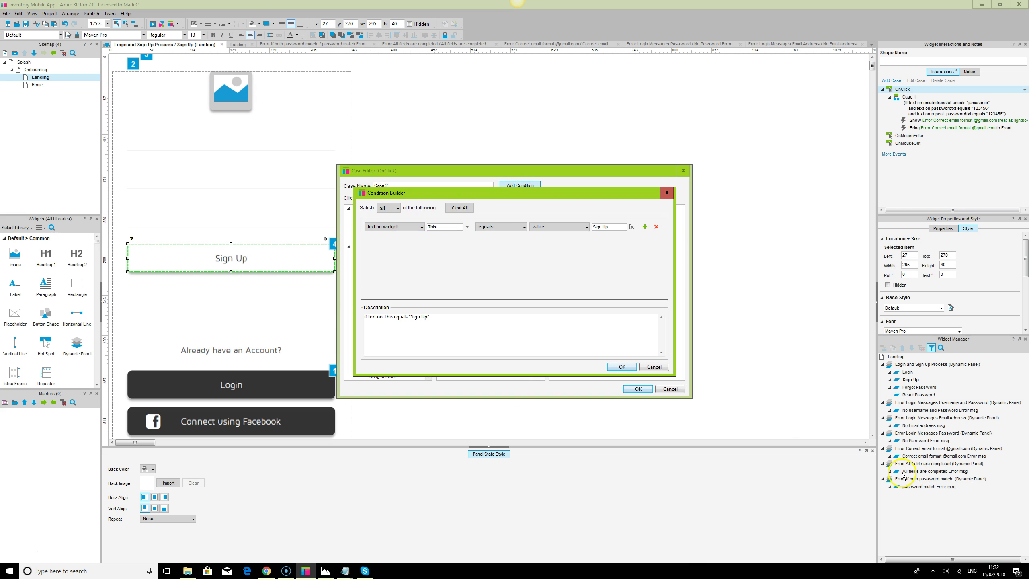
left_click(645, 227)
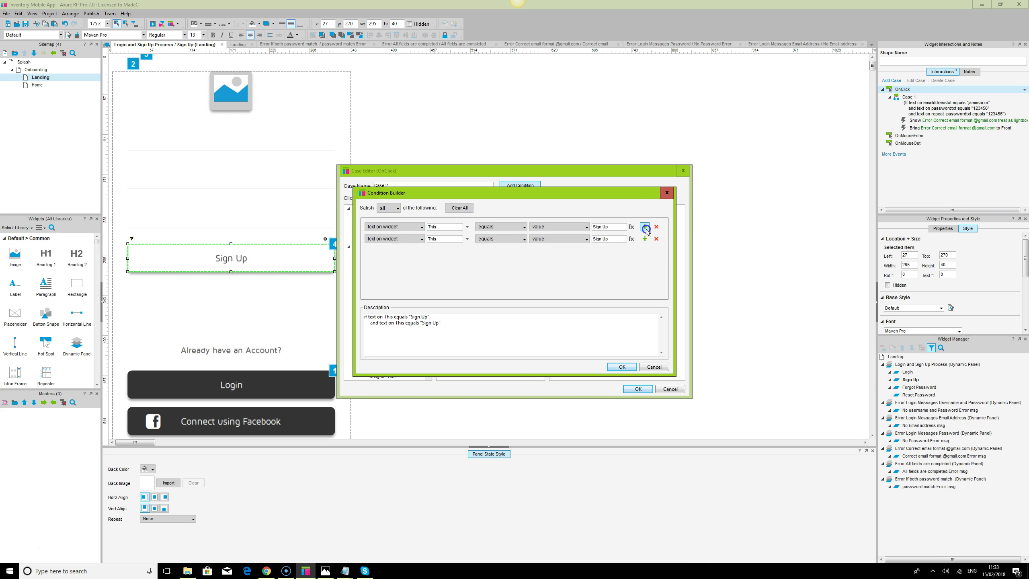
left_click(645, 227)
Make the conditions check the email, password and repeat-password fields are empty
left_click(467, 226)
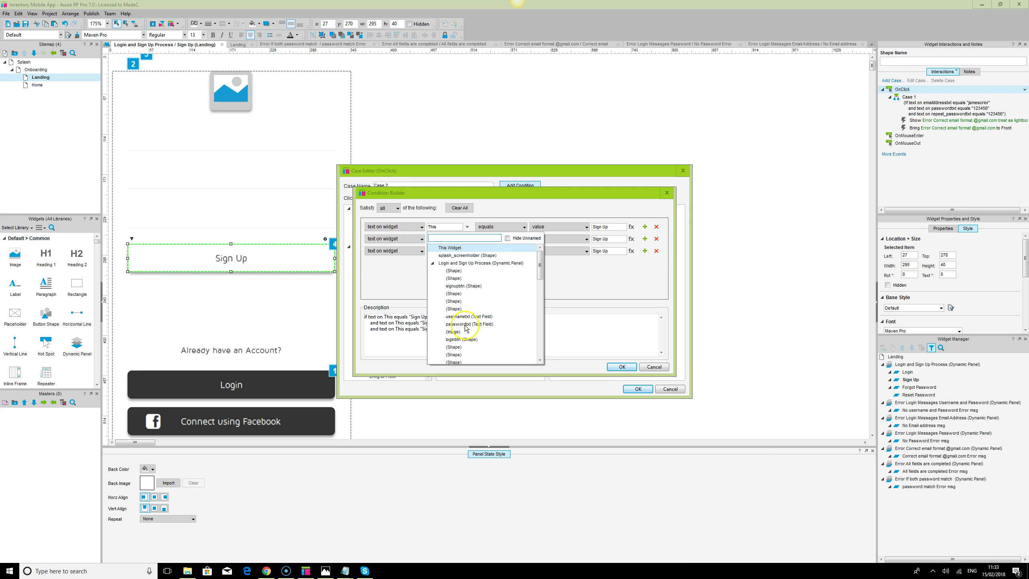
scroll(467, 329, "down", 3)
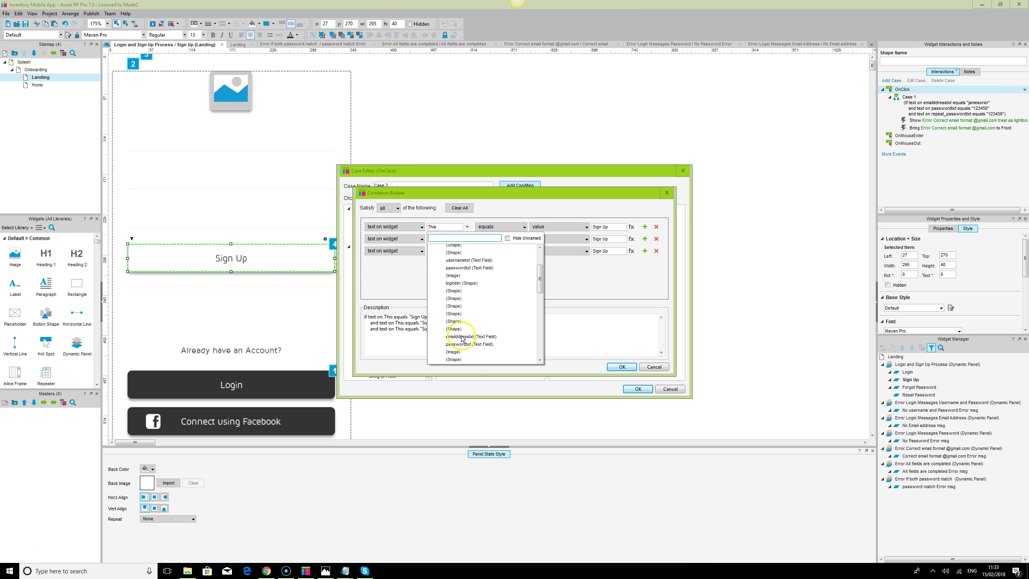
left_click(462, 337)
left_click(467, 239)
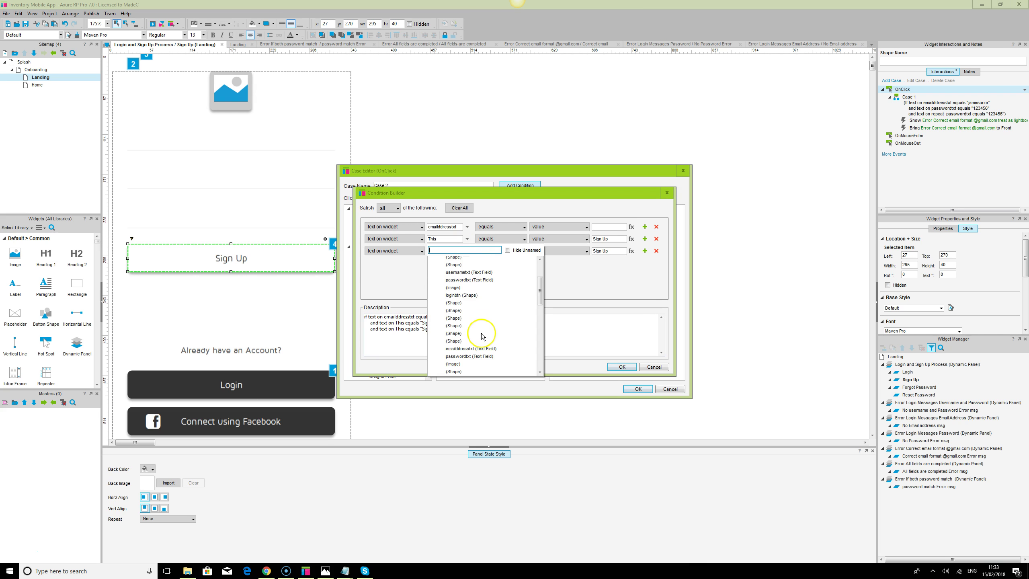
left_click(469, 280)
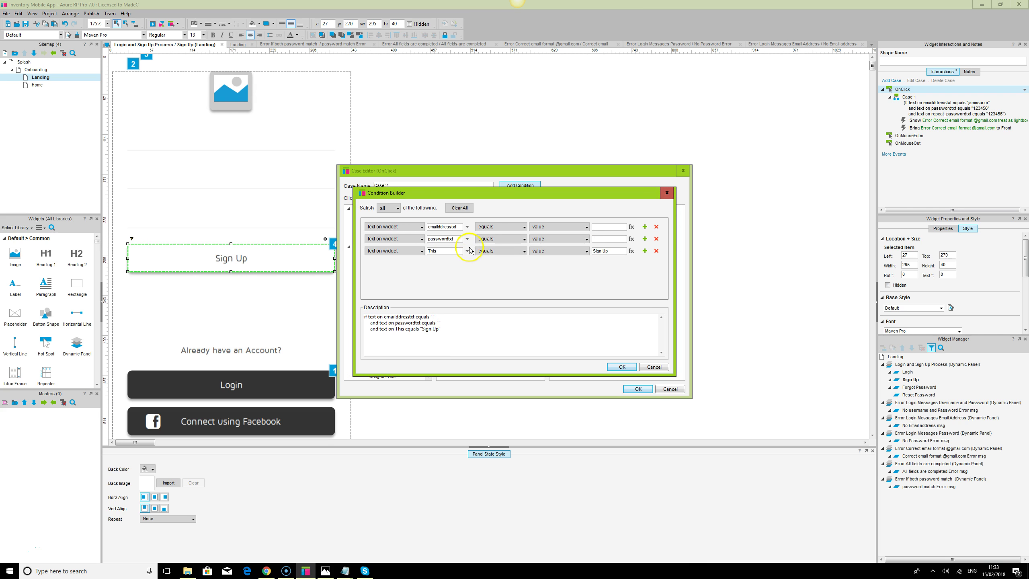
left_click(467, 250)
scroll(510, 356, "down", 5)
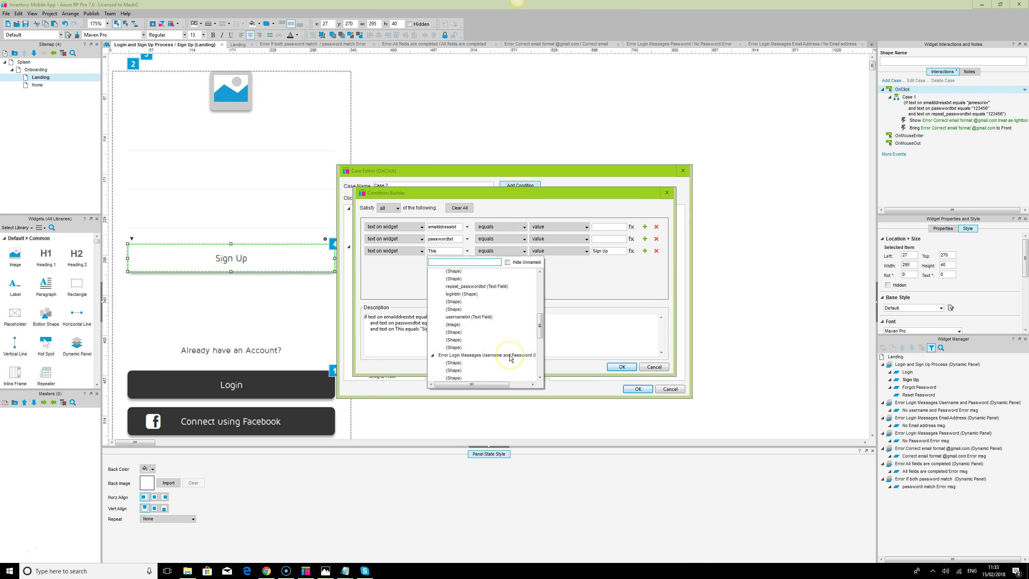
scroll(510, 357, "up", 5)
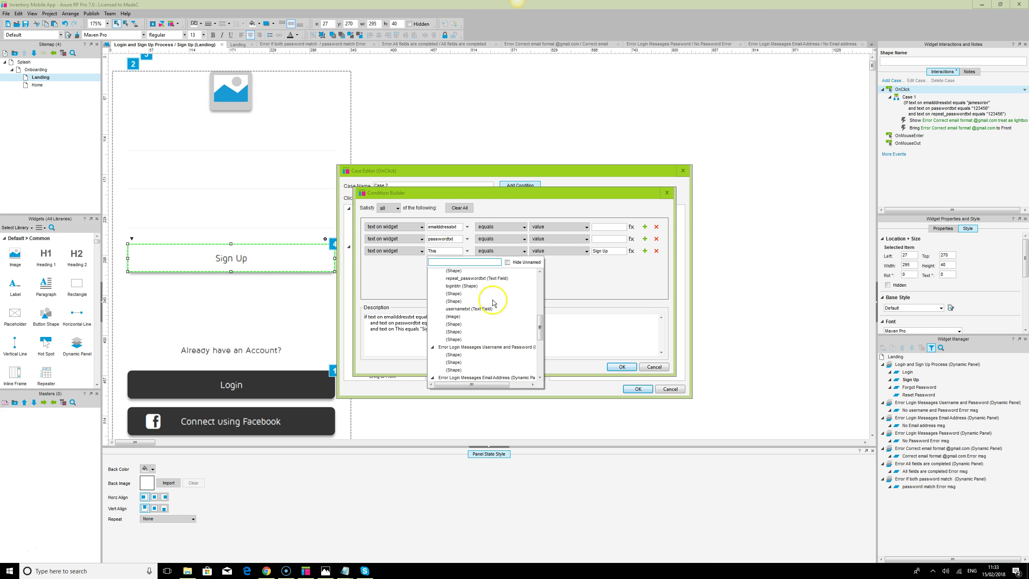
left_click(473, 280)
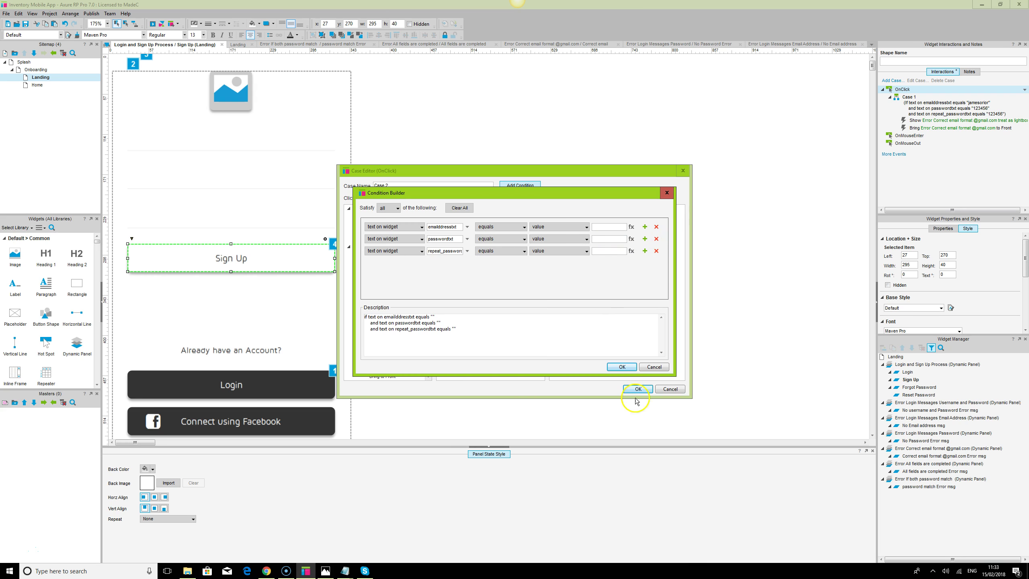
left_click(623, 367)
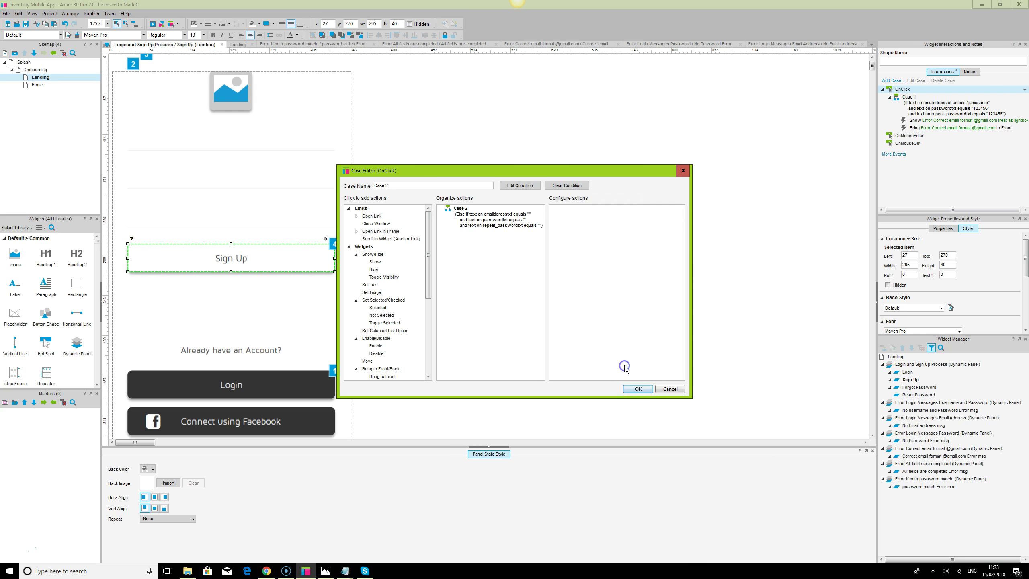
Show the Error All fields are completed panel as a lightbox in Case 2
left_click(376, 262)
left_click(382, 376)
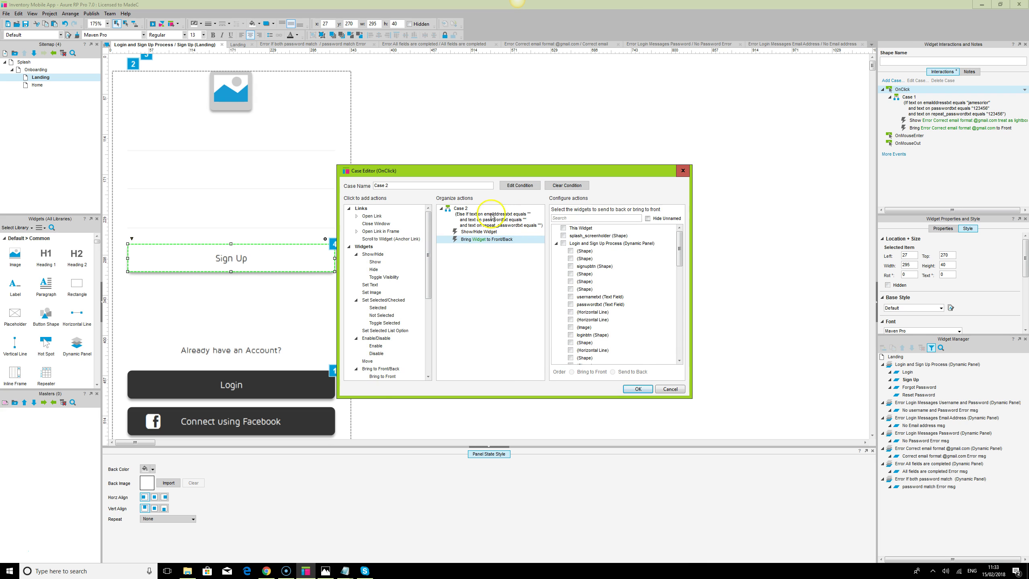
left_click(472, 232)
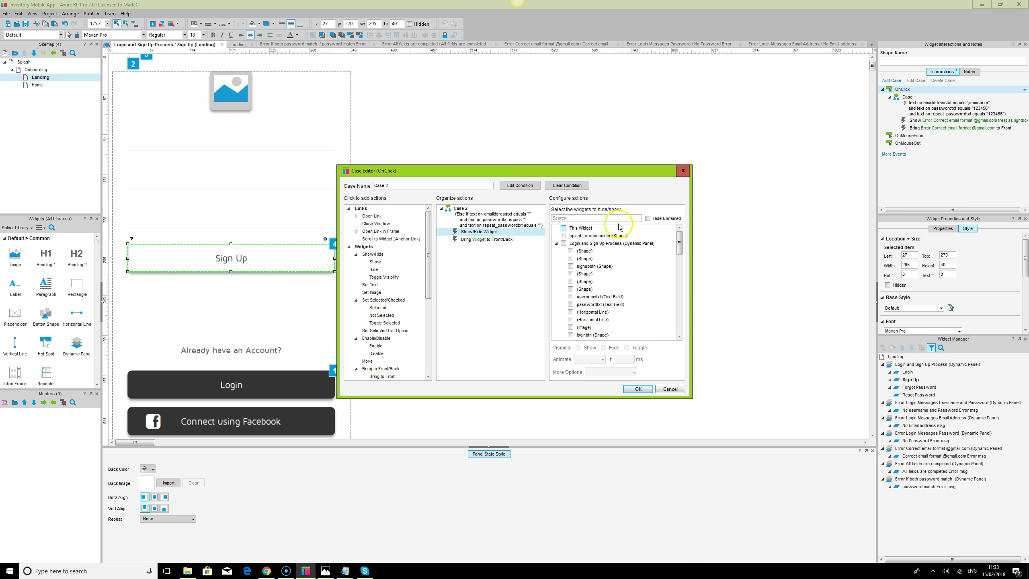
type("er")
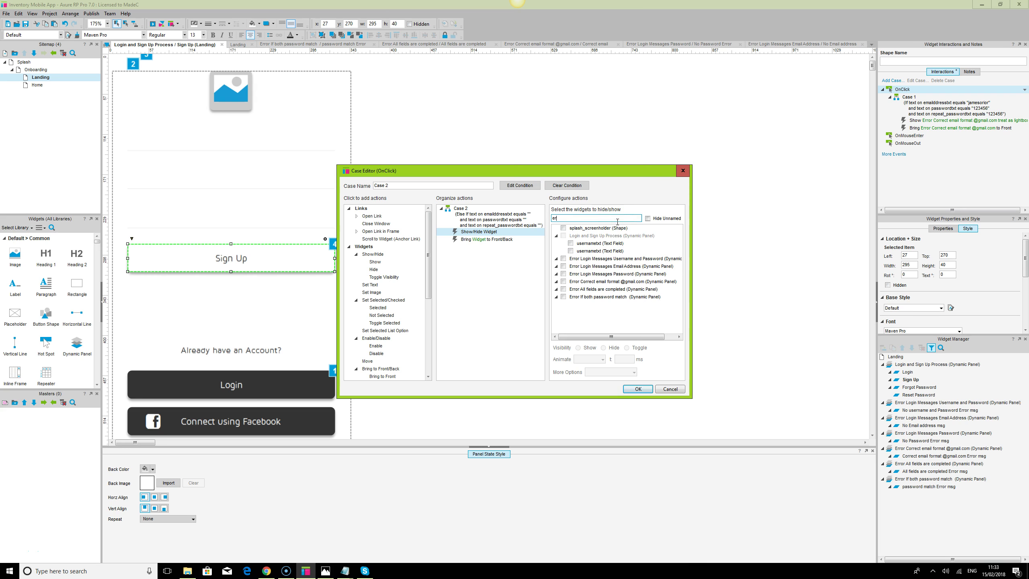
type("r")
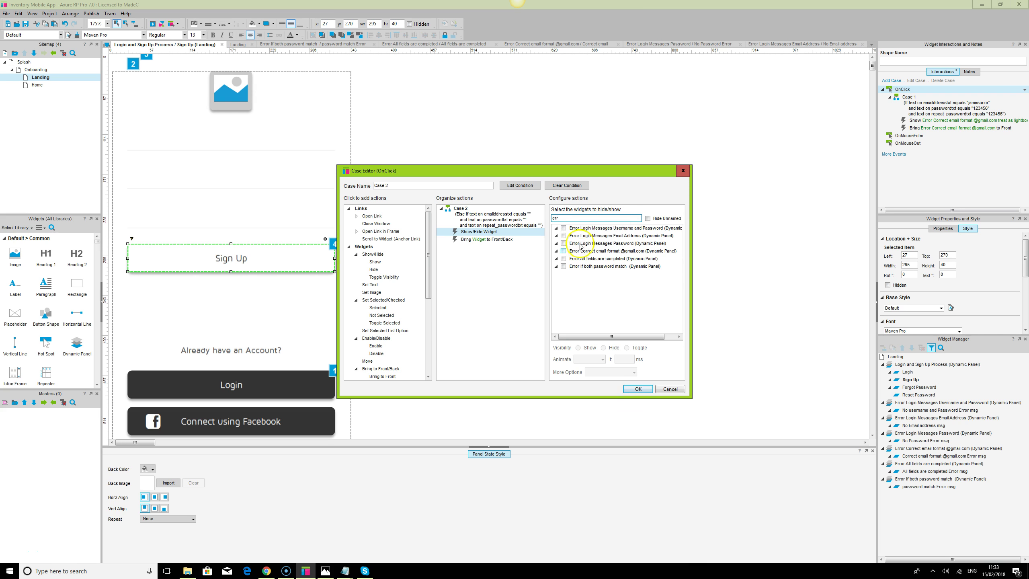
left_click(563, 259)
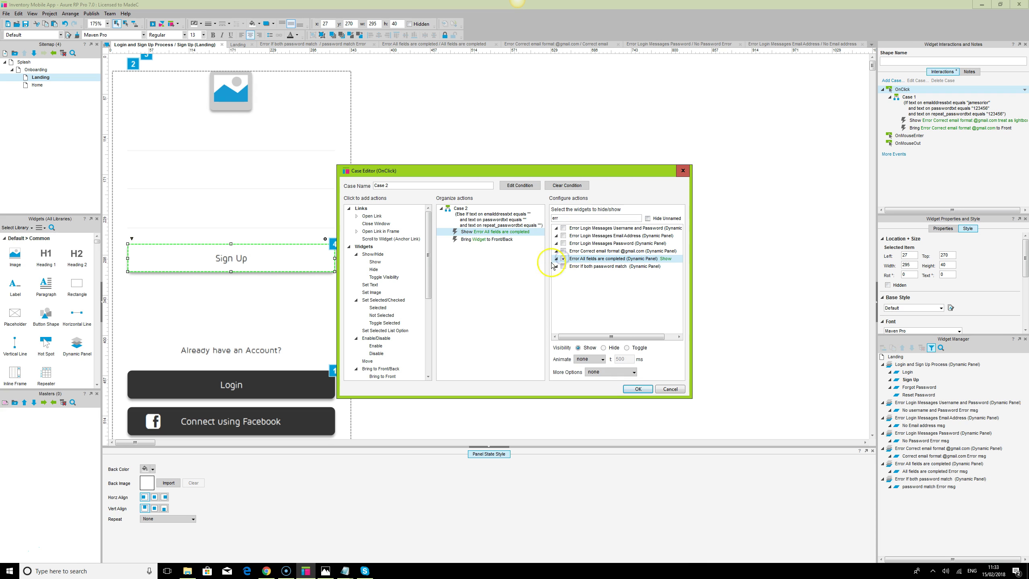
left_click(620, 372)
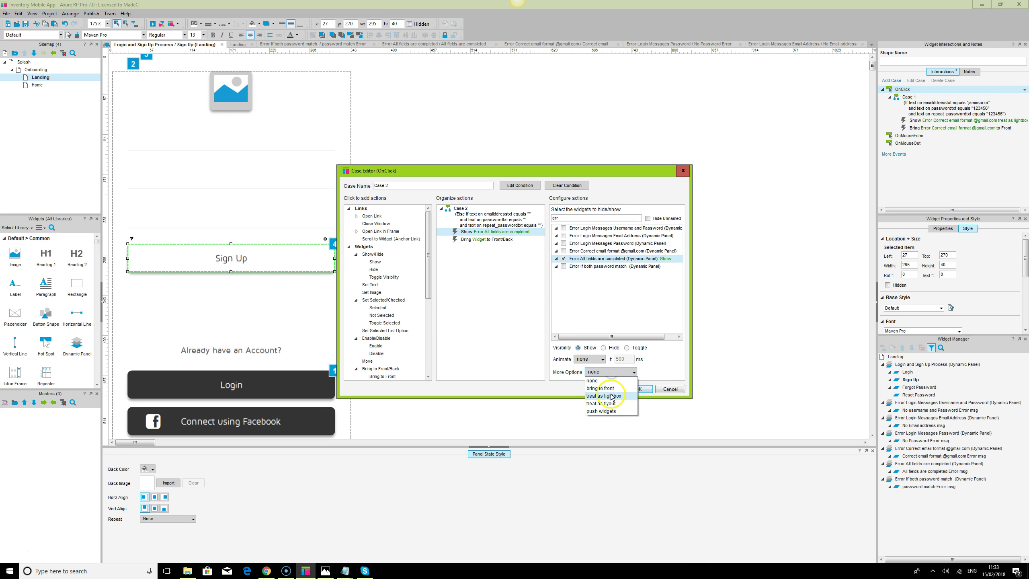
left_click(611, 396)
Bring the Error All fields are completed panel to front and save Case 2
left_click(500, 239)
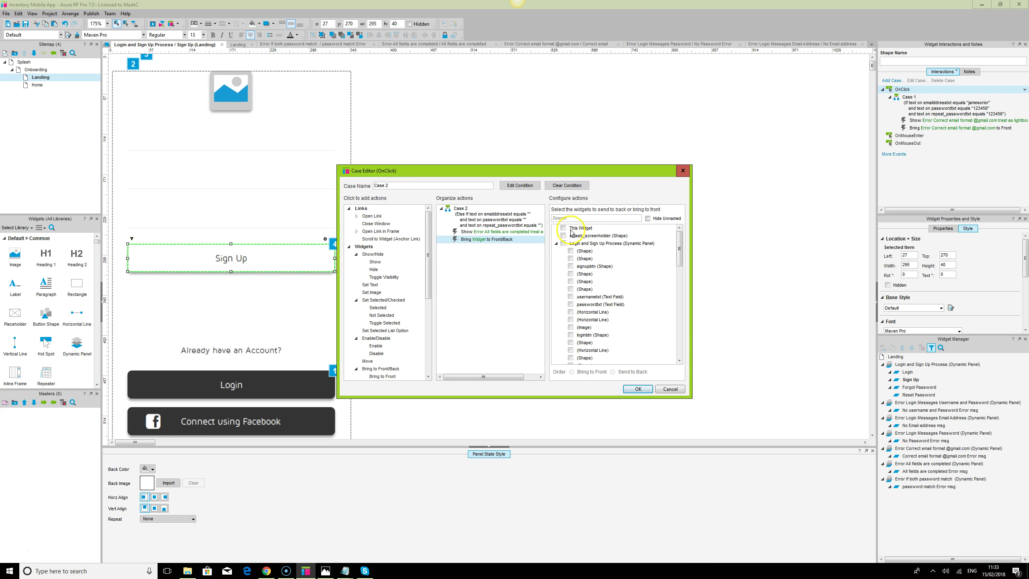
type("er")
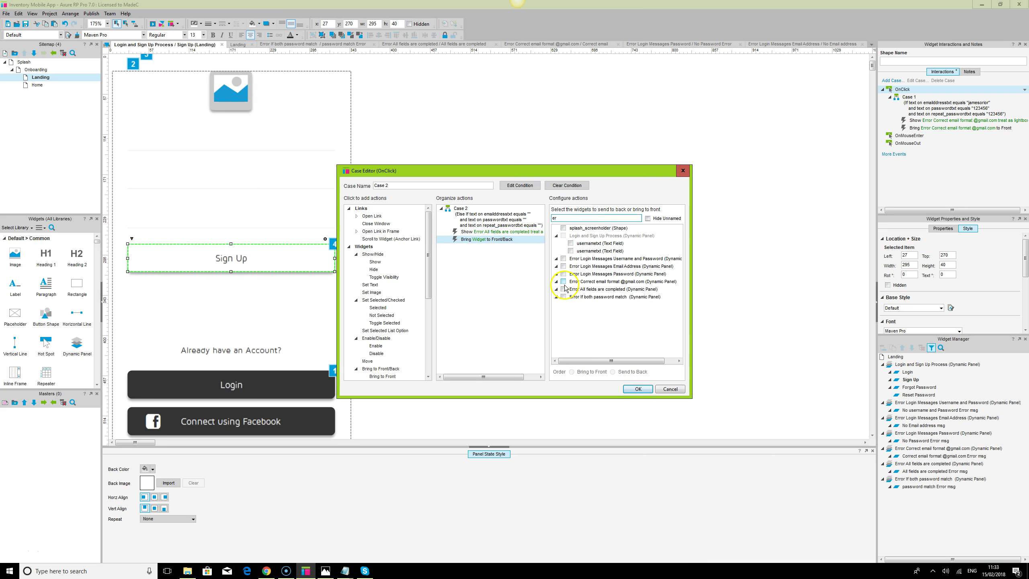
left_click(563, 289)
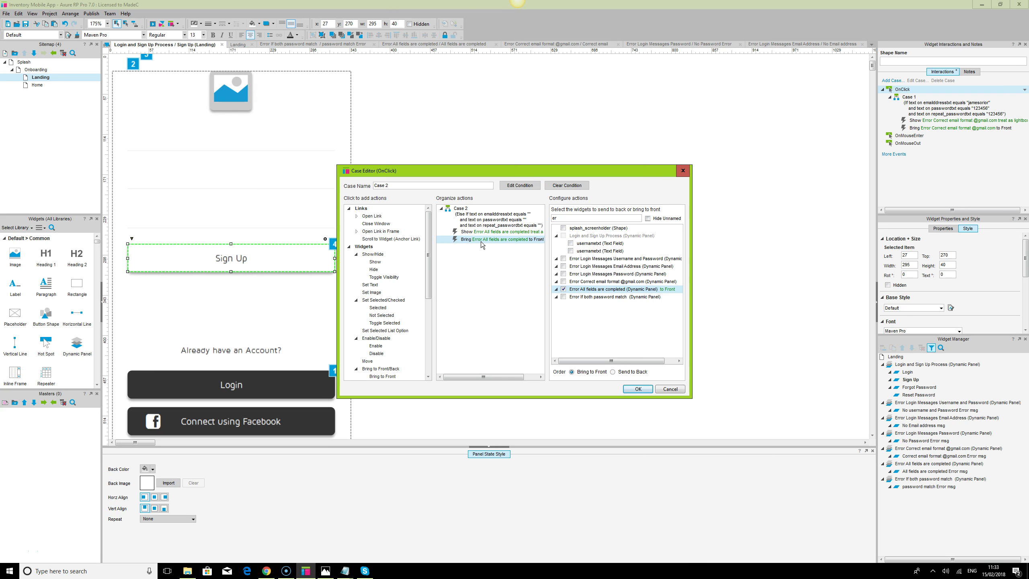
left_click(638, 389)
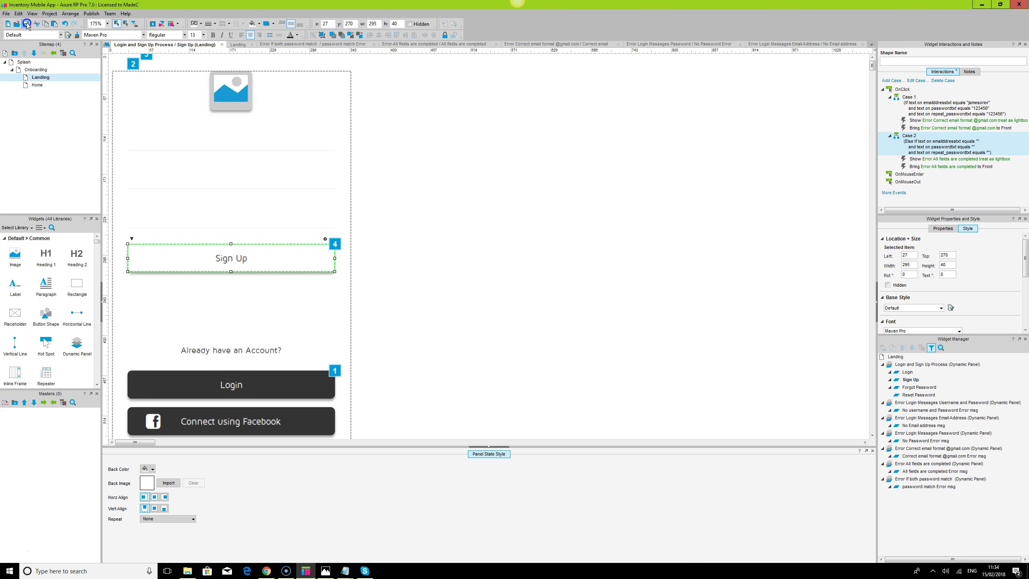
Reload the preview, submit the empty sign-up form, dismiss the complete-all-fields alert, return to Axure
left_click(266, 571)
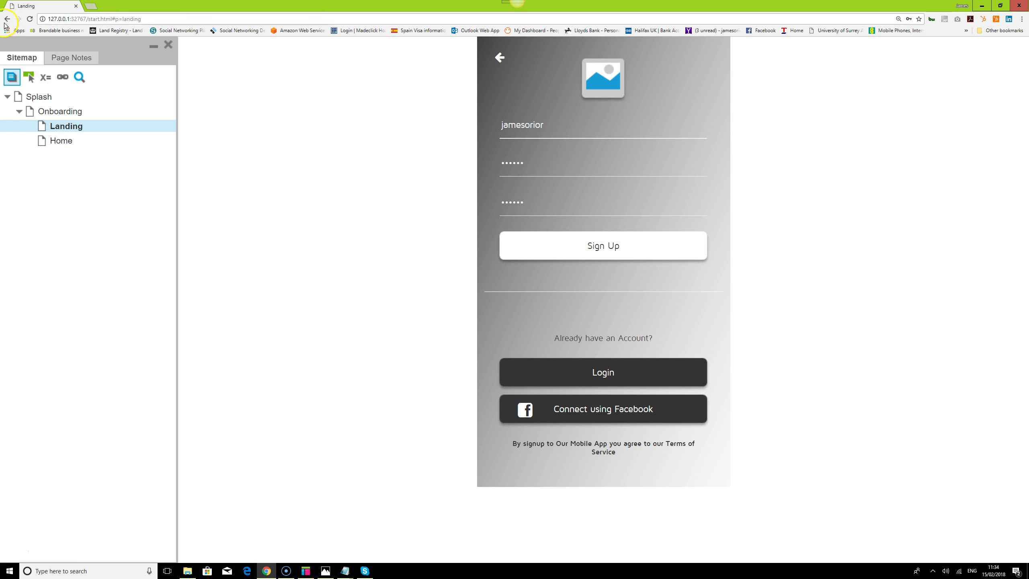
left_click(30, 19)
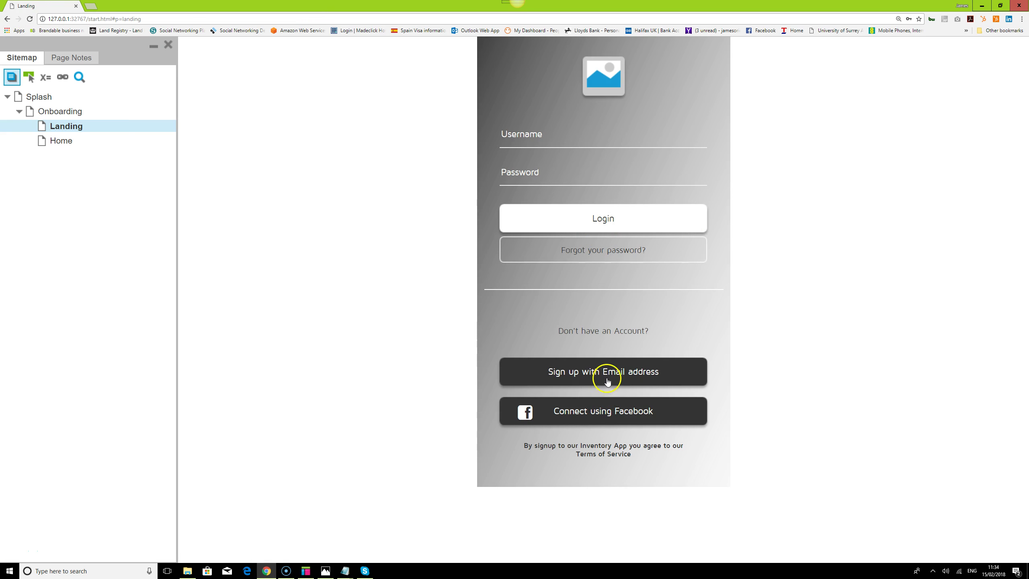
left_click(608, 372)
left_click(596, 246)
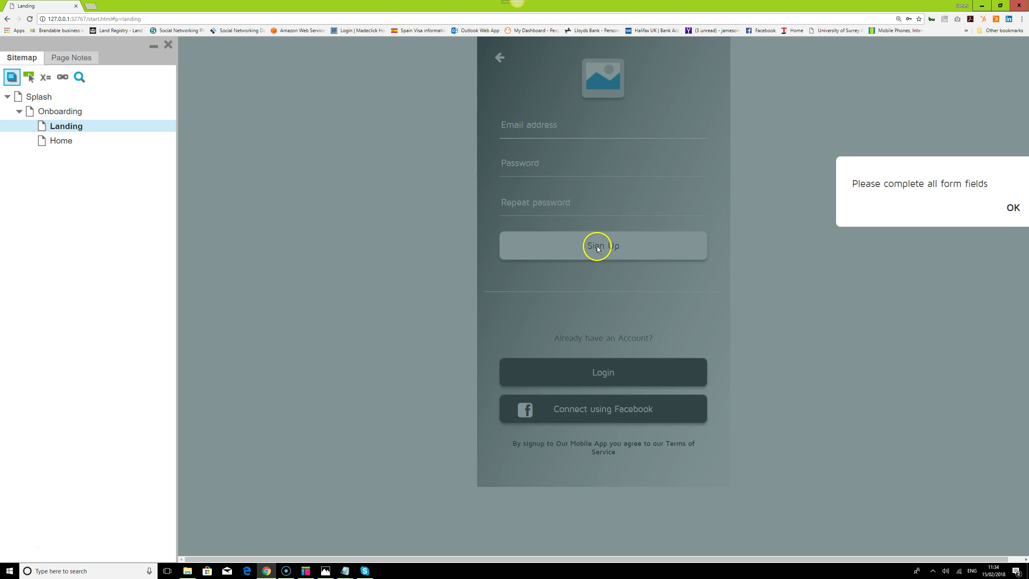
left_click(1014, 208)
left_click(305, 571)
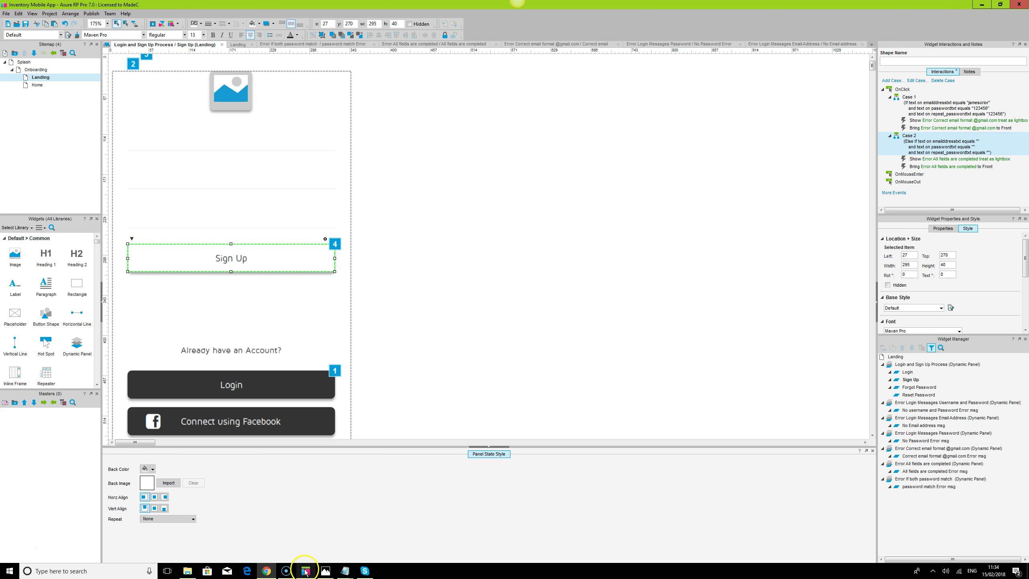
Add a new OnClick case to Sign Up with two condition rows
left_click(903, 90)
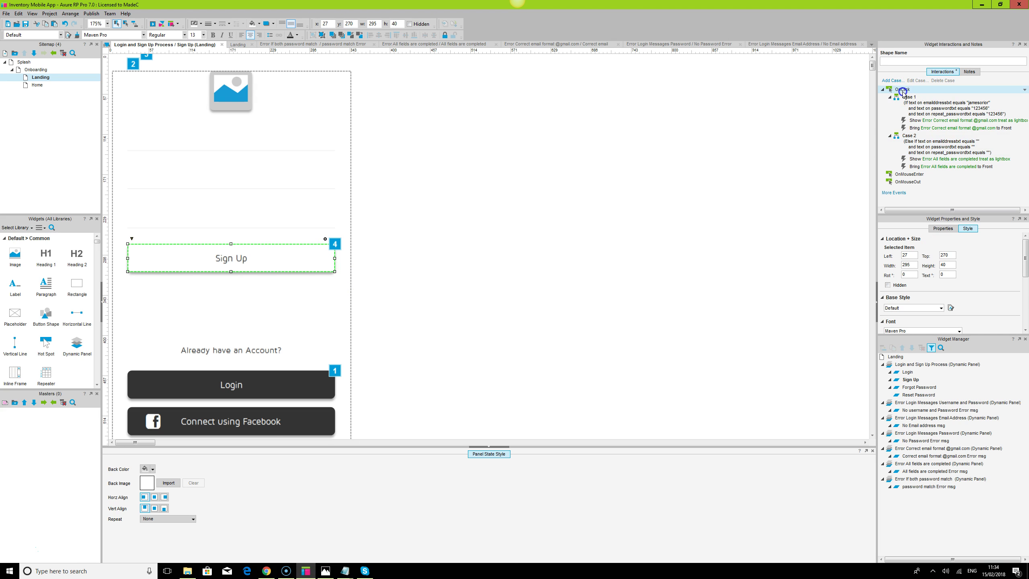
double_click(903, 90)
left_click(513, 185)
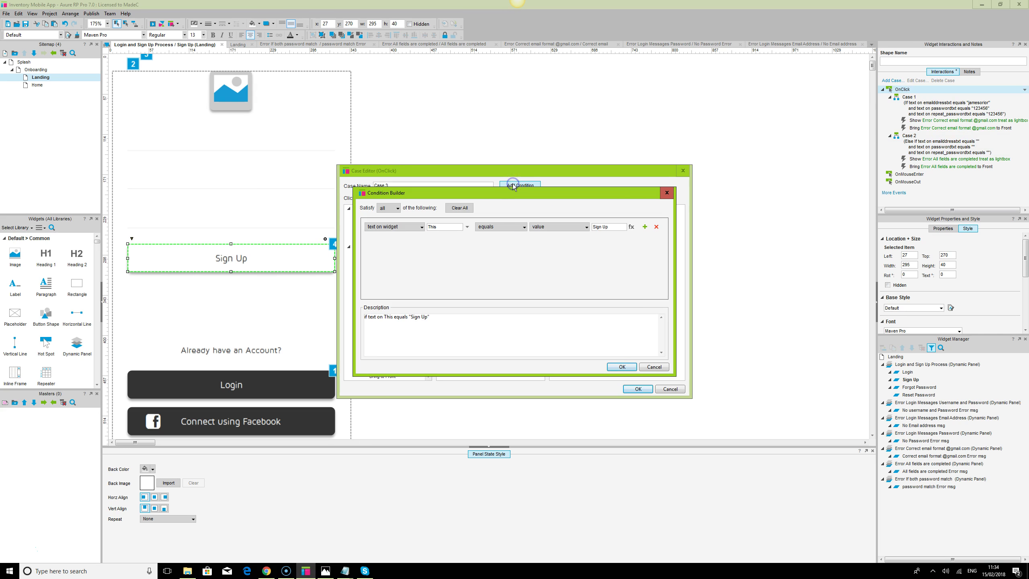
left_click(408, 230)
left_click(415, 229)
left_click(644, 227)
Set Case 3's conditions to differing values in passwordtxt and repeat_passwordtxt, then save it
left_click(467, 229)
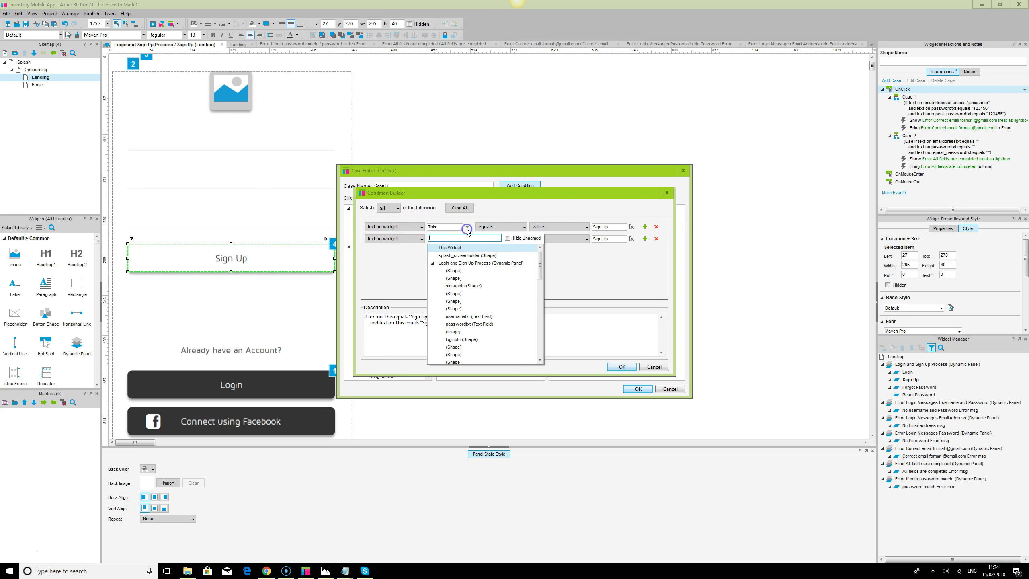
left_click_drag(540, 264, 543, 288)
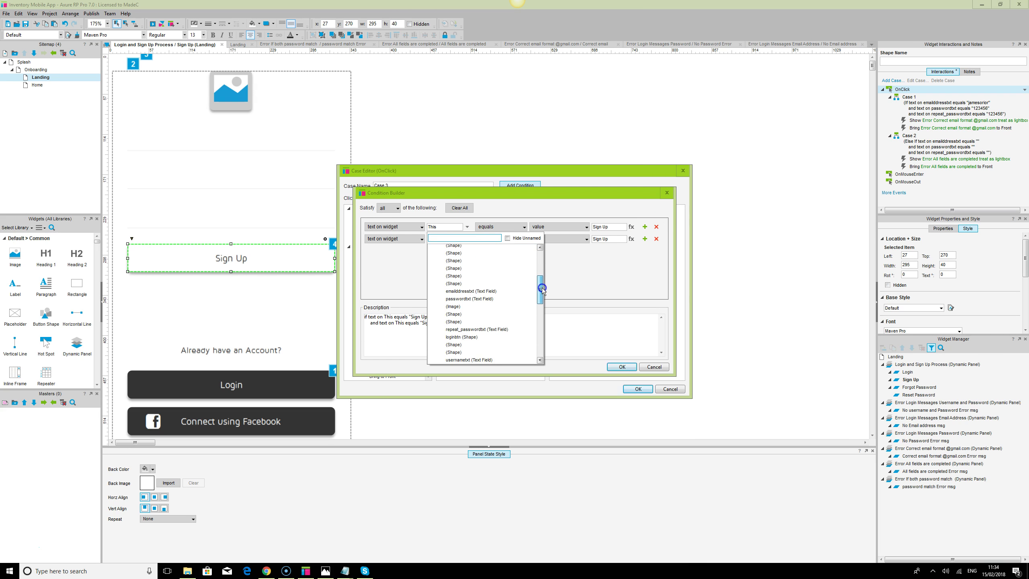
left_click(470, 298)
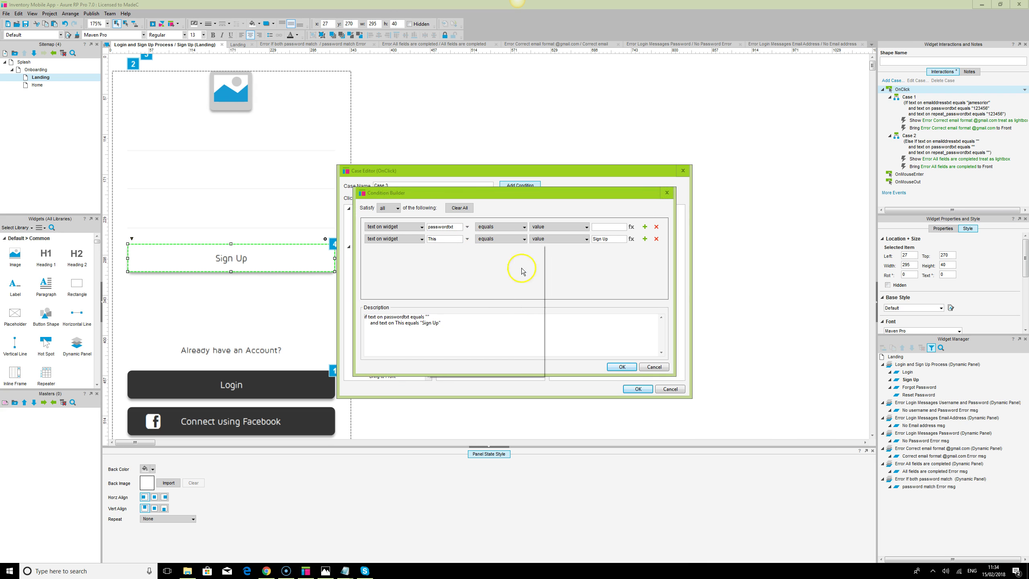
left_click_drag(539, 280, 540, 309)
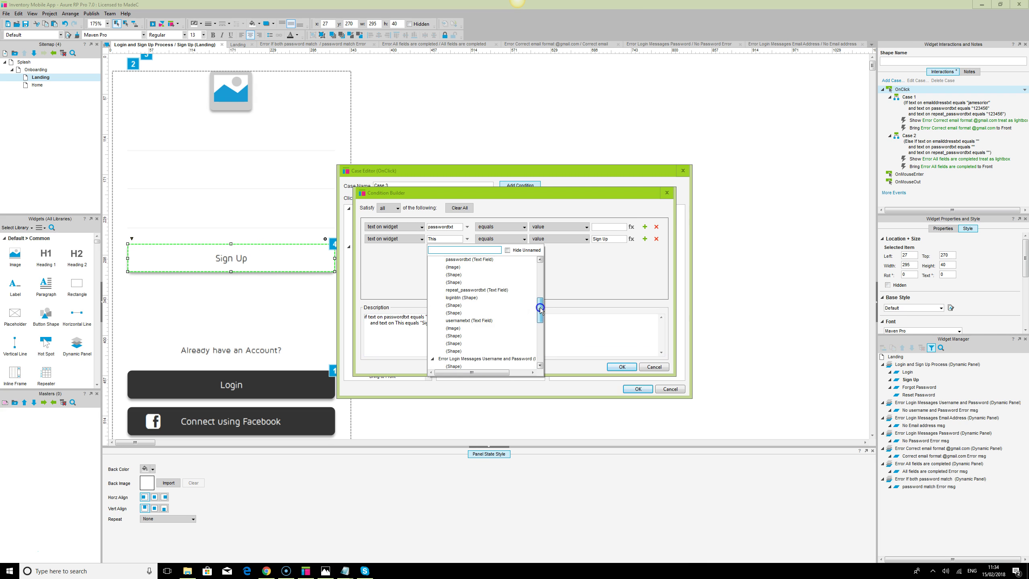
left_click(476, 290)
left_click(611, 227)
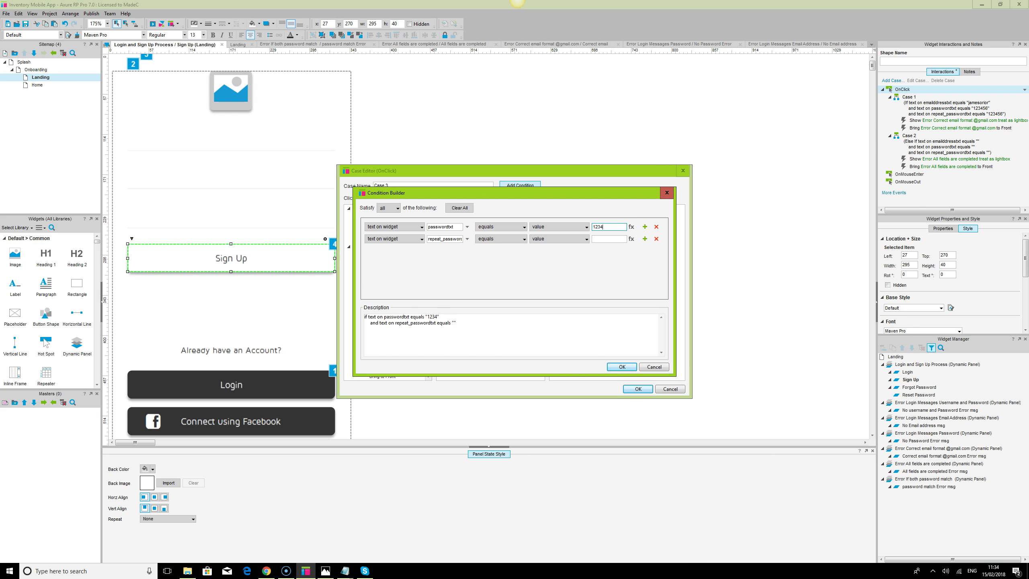
left_click(608, 242)
left_click(622, 367)
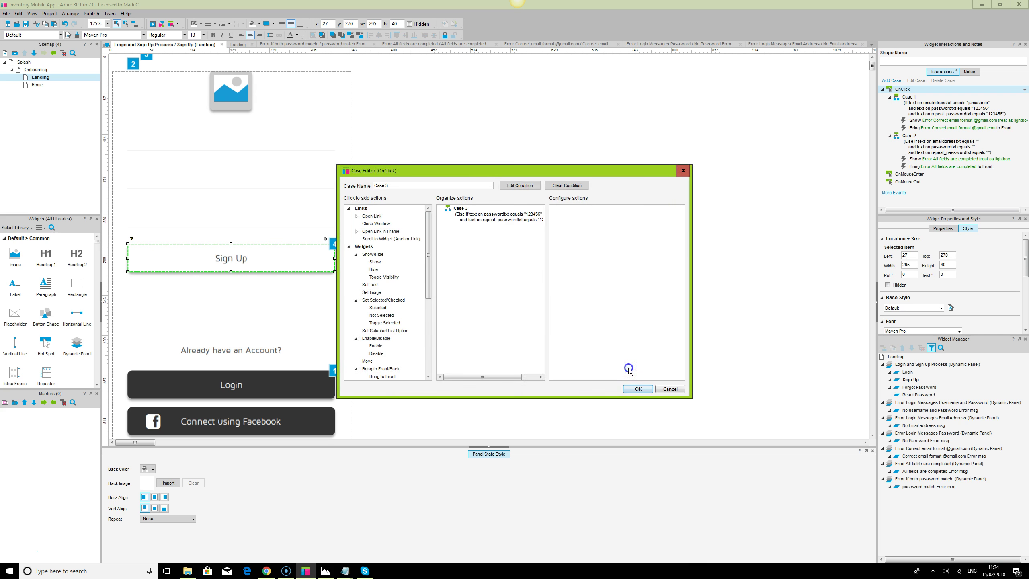
left_click(639, 389)
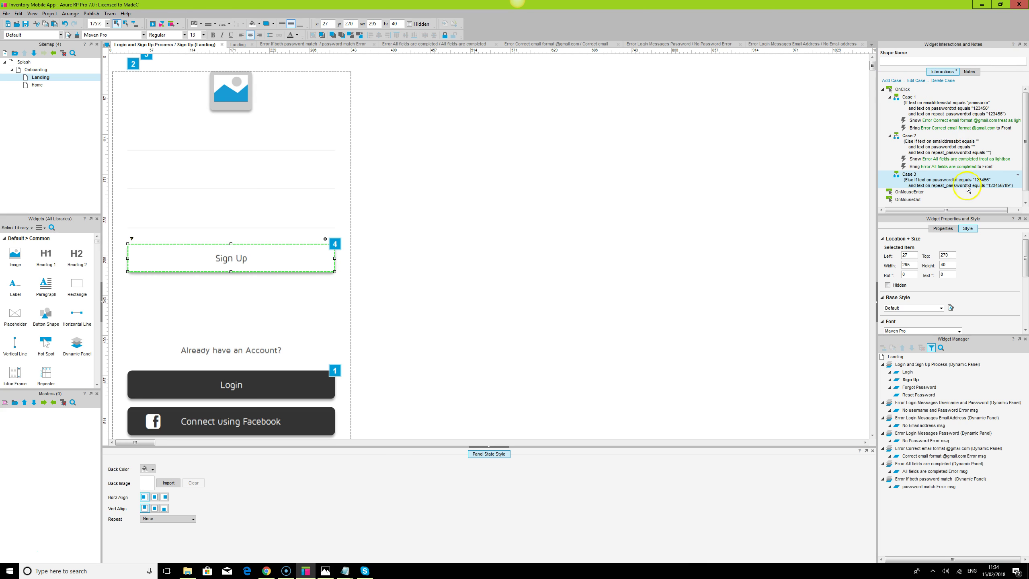
left_click(266, 571)
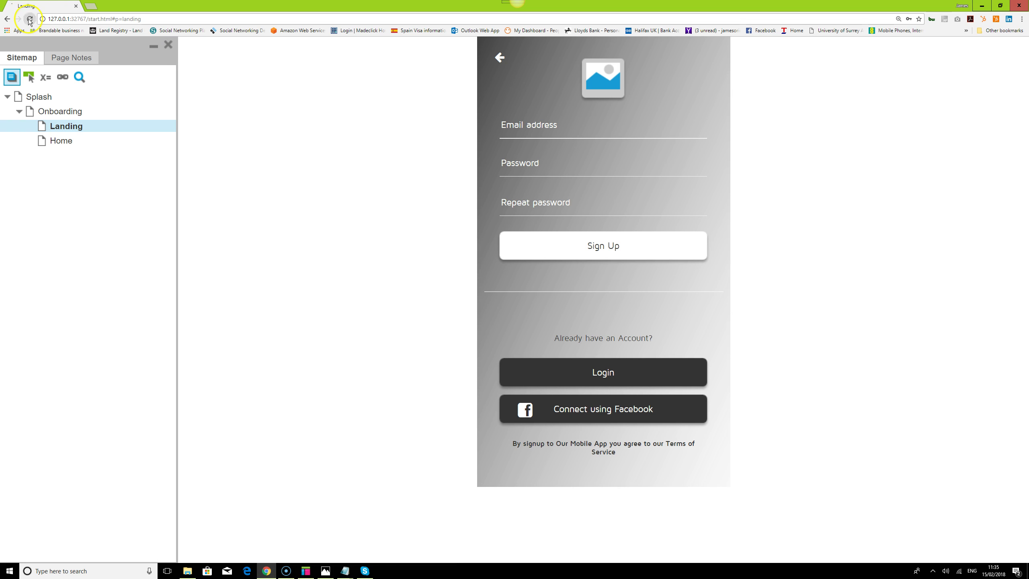
Reload the prototype and open the Sign up with Email address form
left_click(30, 18)
left_click(581, 131)
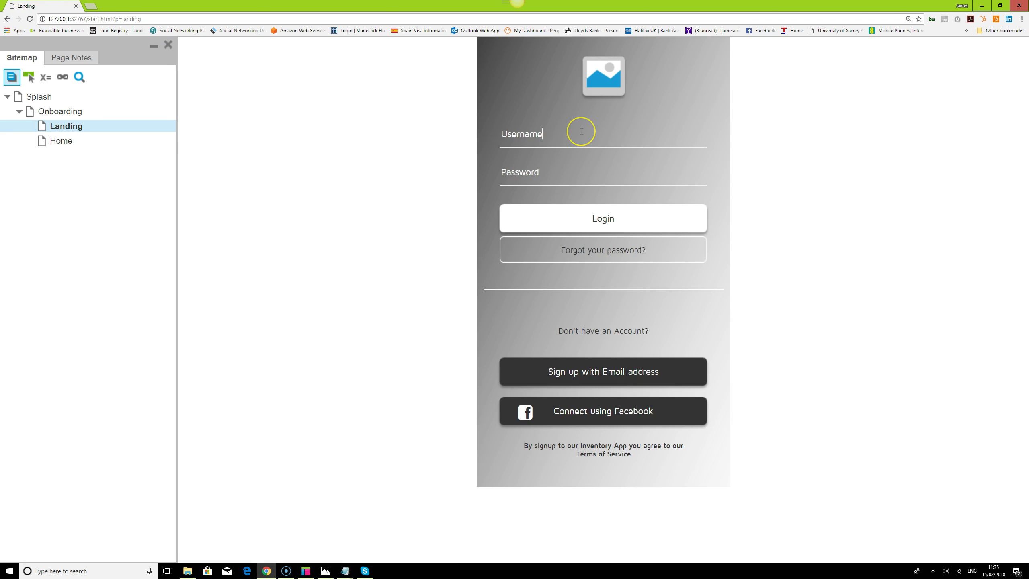
type("123456")
left_click(588, 177)
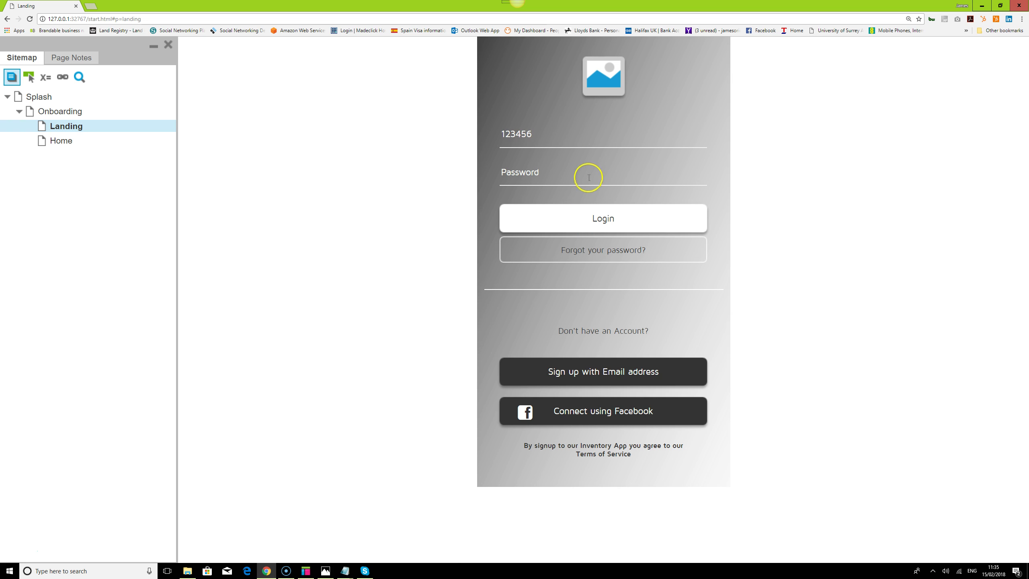
left_click(624, 372)
Fill both sign-up password fields with the same six-character password
left_click(560, 166)
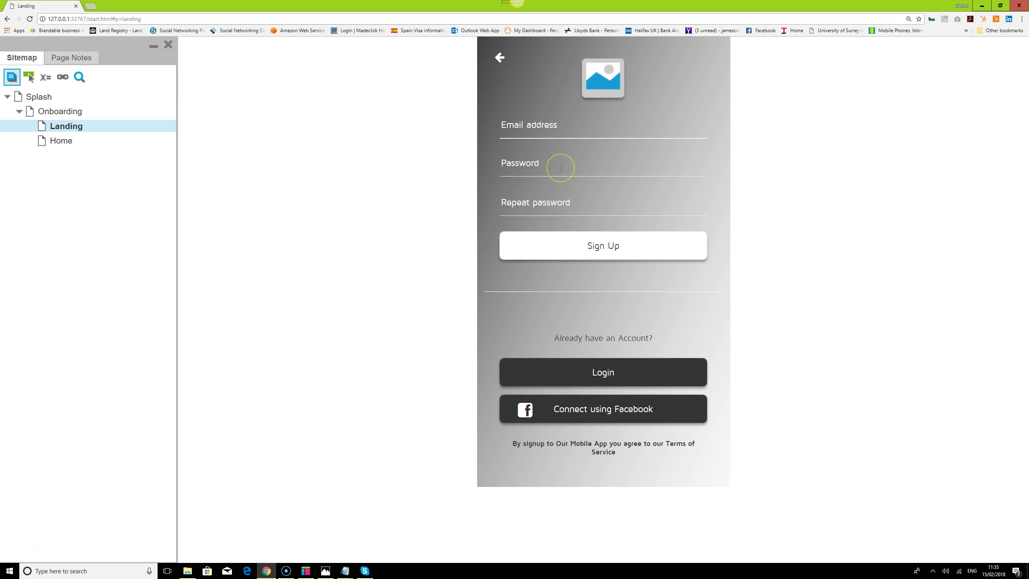
type("123456")
left_click(555, 204)
type("123")
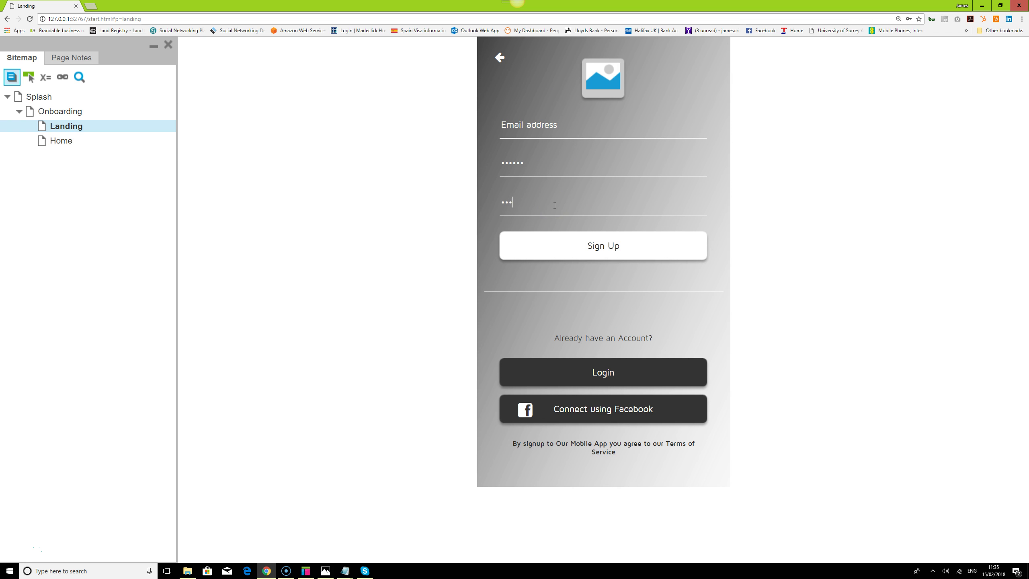
type("456")
Type the email address, clearing and retyping it after a typo
left_click(560, 121)
key("ctrl+a")
key("BackSpace")
type("jameso")
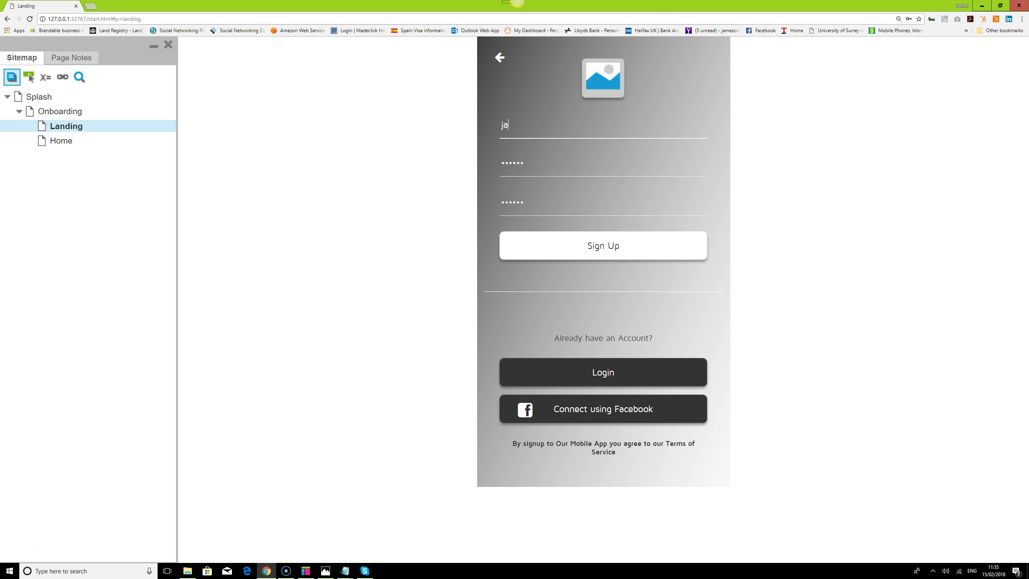
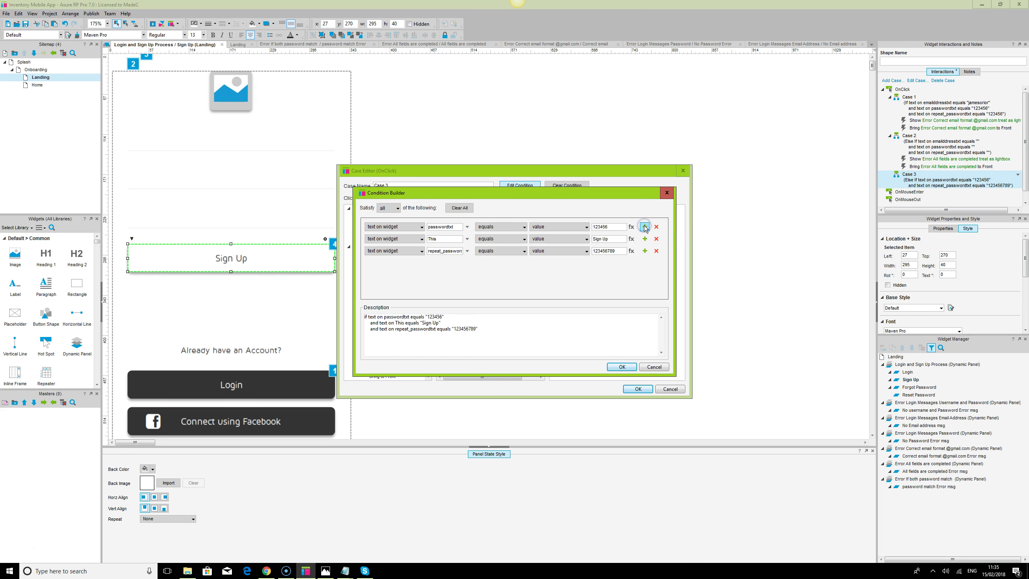
Point Case 3's second condition at emailaddresstxt with the expected Gmail address, and apply it
left_click(467, 238)
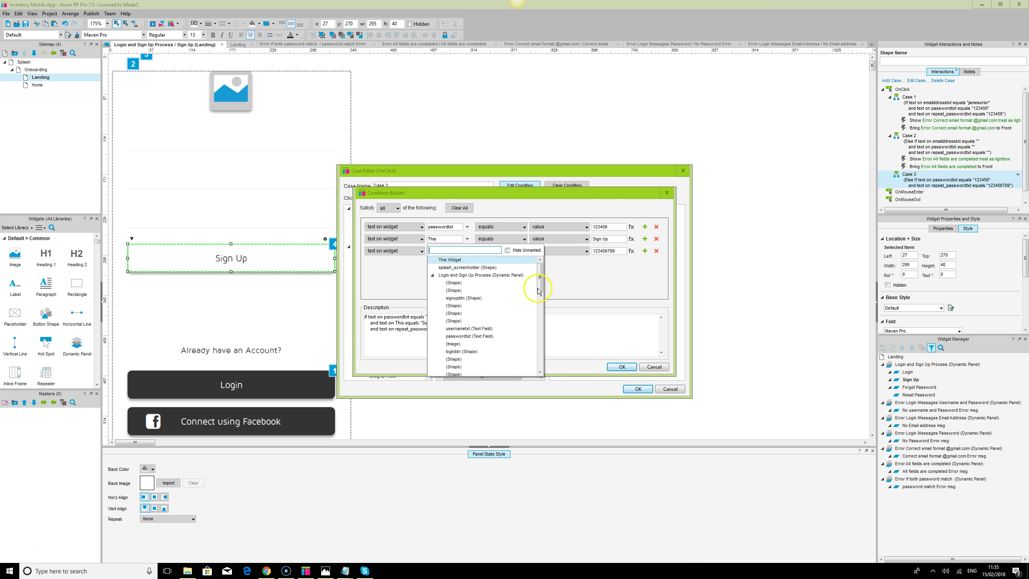
left_click_drag(538, 291, 539, 308)
left_click(482, 331)
left_click(610, 240)
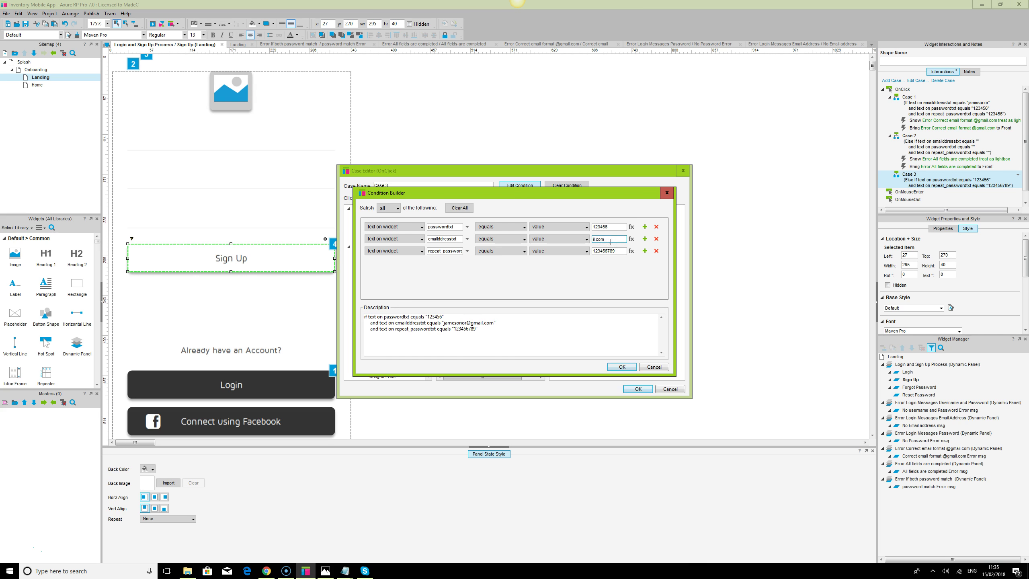
left_click(622, 366)
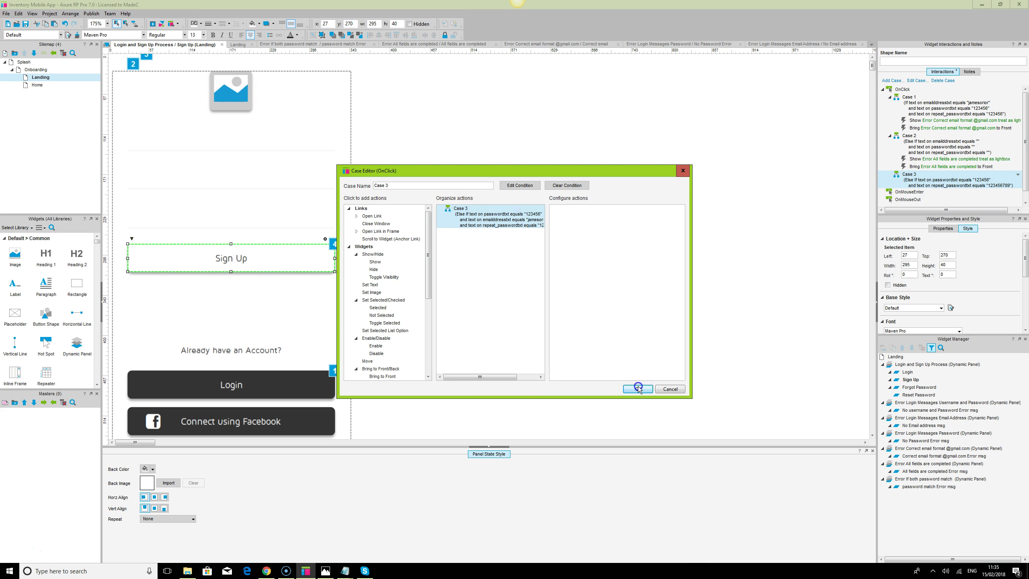
left_click(637, 388)
Reload the prototype preview in Chrome and open the sign-up form
left_click(269, 568)
left_click(31, 19)
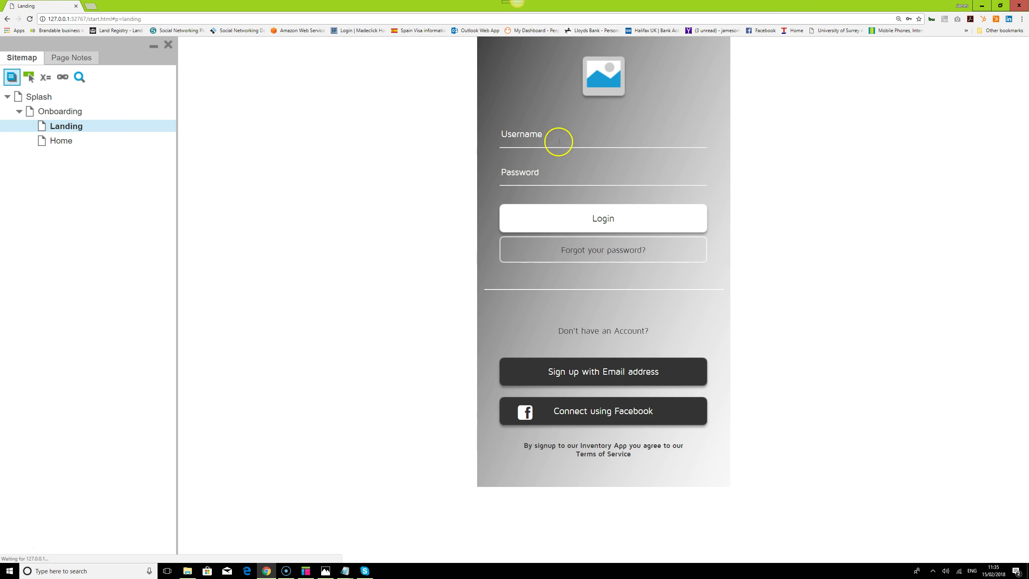
left_click(608, 371)
Enter an email address, a password and a repeated password, then submit the form
left_click(553, 122)
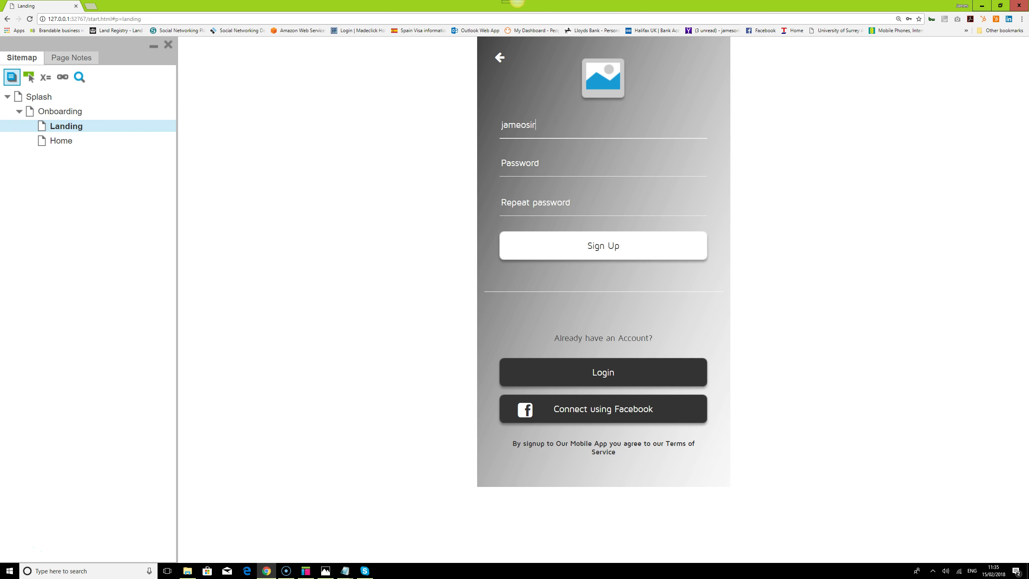
type("j")
key("BackSpace")
type("jame")
key("Tab")
left_click(590, 209)
type("12")
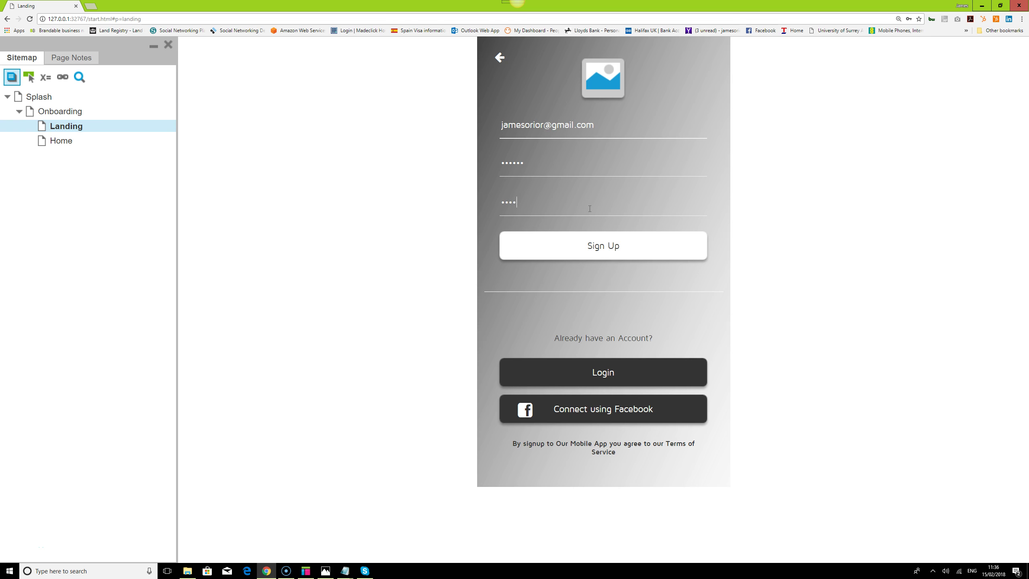
left_click(603, 246)
Reopen Case 3 in Axure and review its expected email and repeat-password condition values
left_click(307, 572)
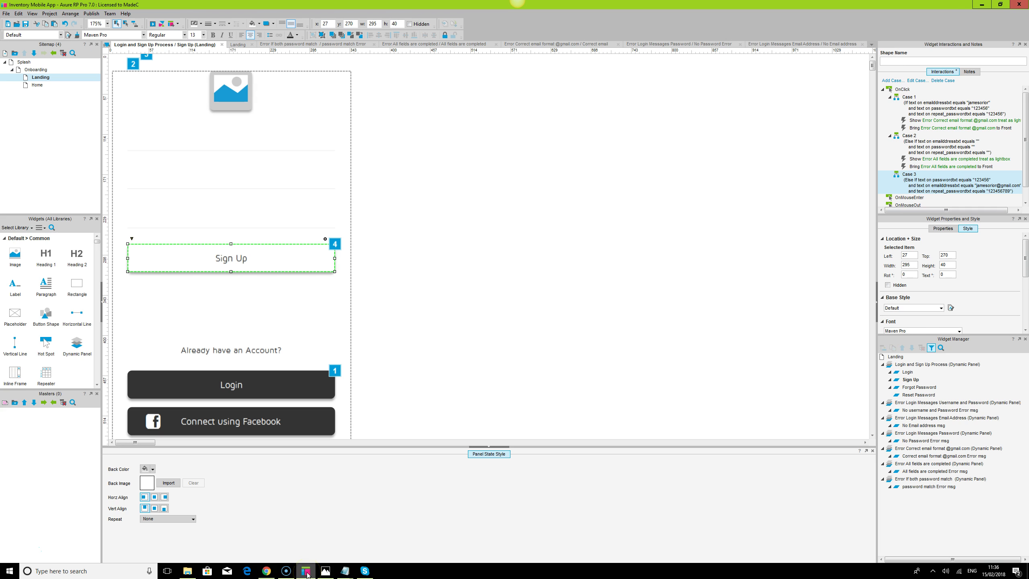
double_click(934, 187)
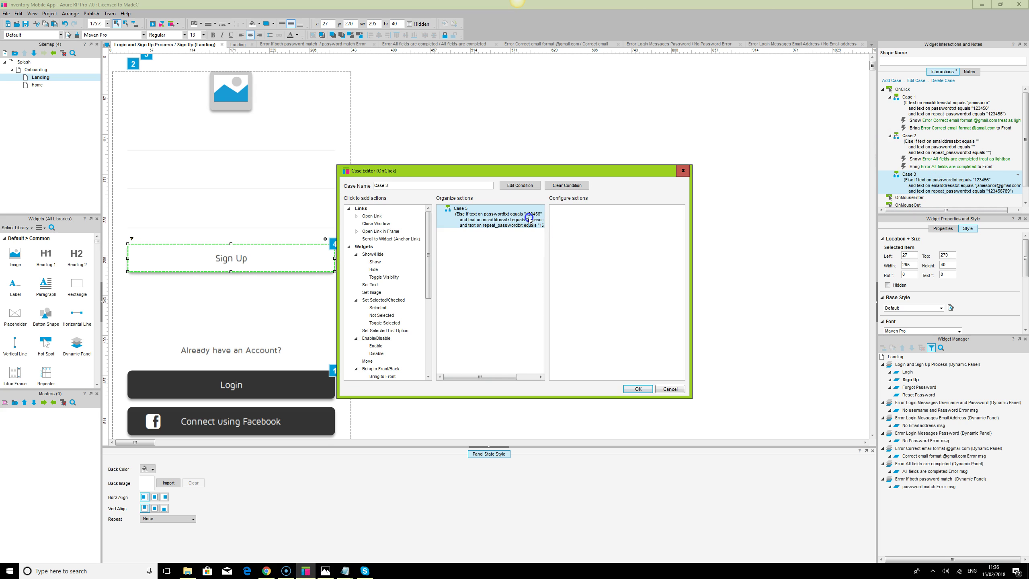
left_click(520, 186)
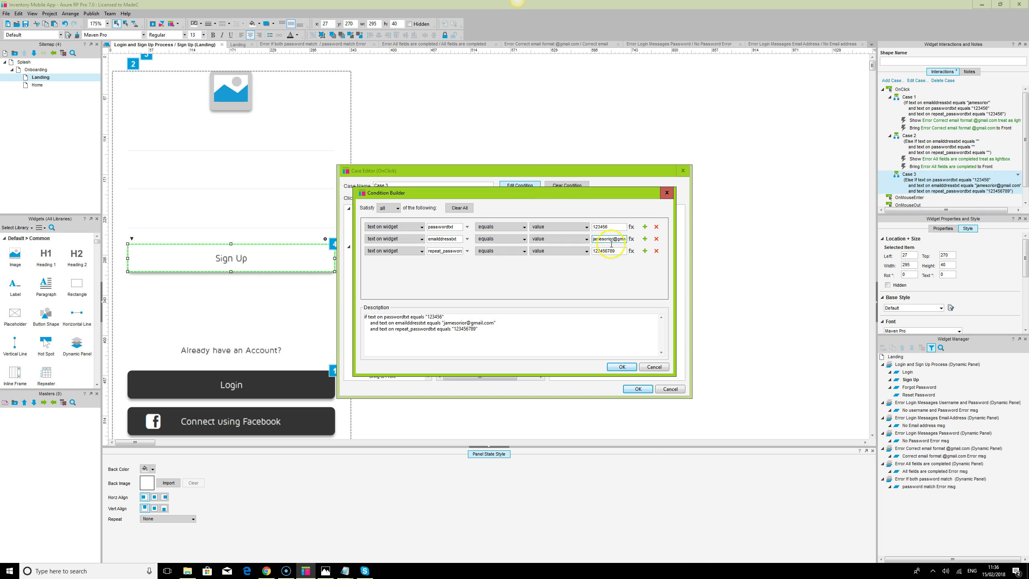
left_click(595, 251)
left_click(616, 239)
key("End")
left_click(622, 367)
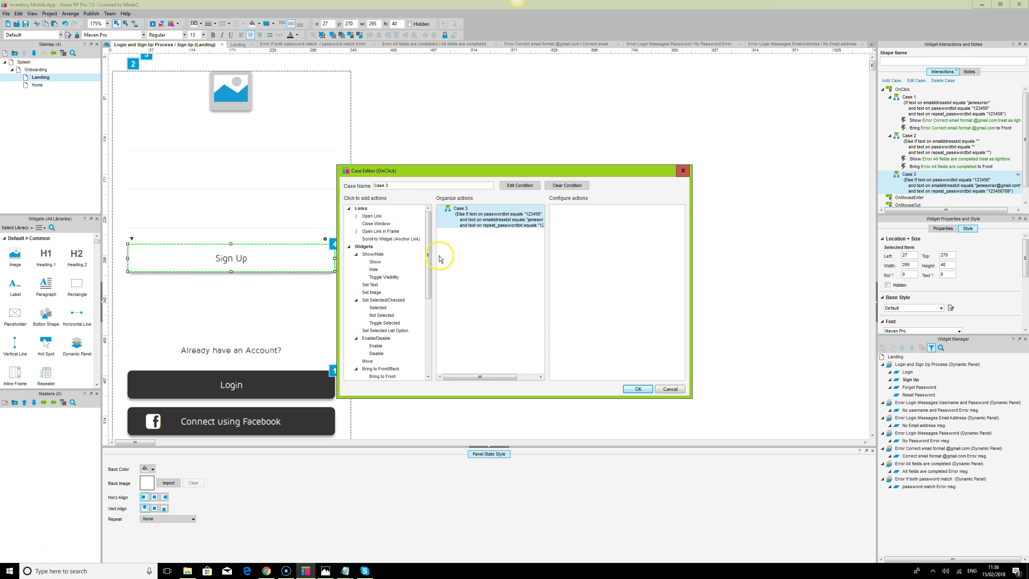
Add Show and Bring to Front actions targeting the Error if both password match panel
left_click(375, 261)
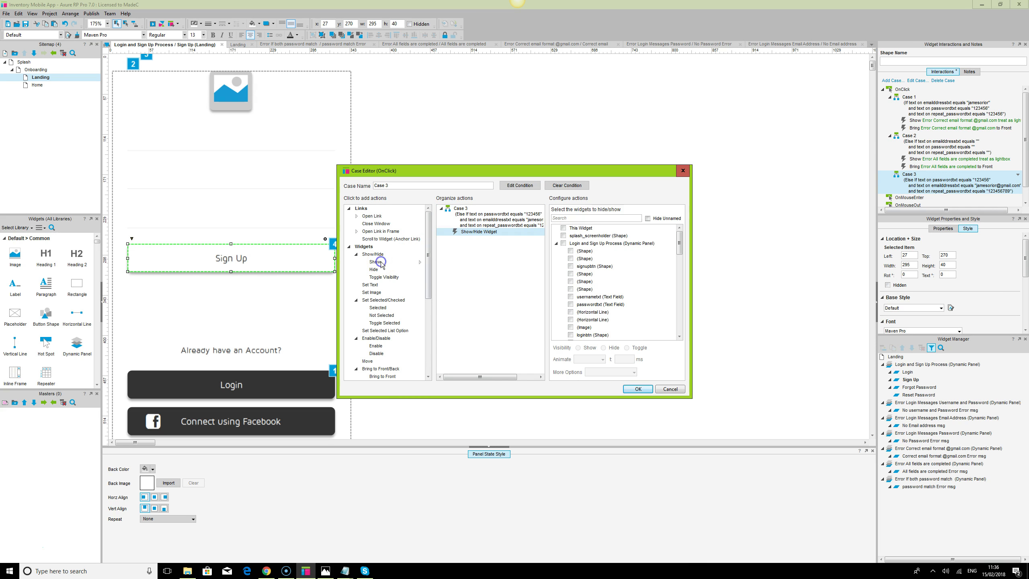
scroll(380, 321, "down", 1)
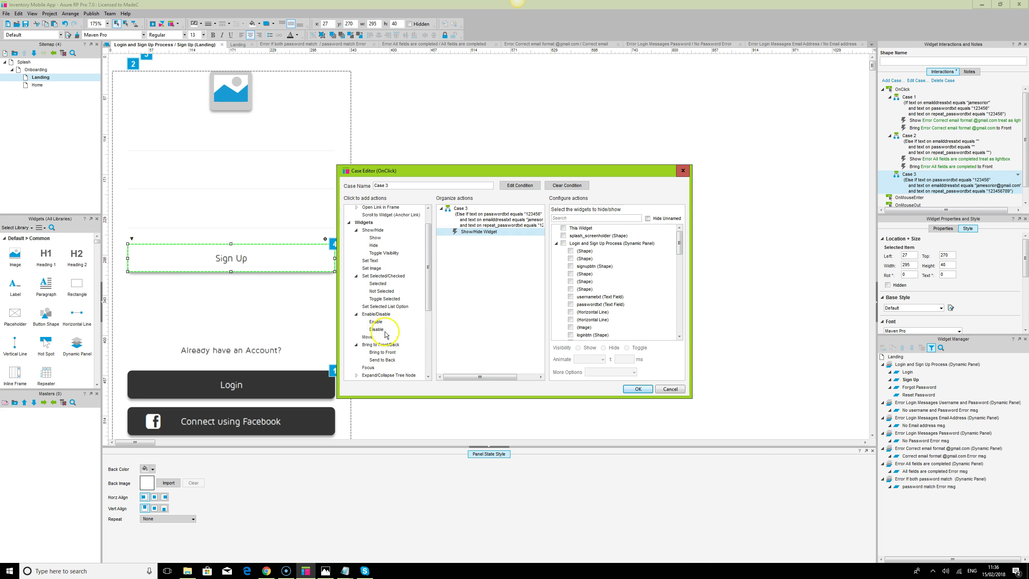
left_click(382, 352)
left_click(478, 232)
left_click(558, 217)
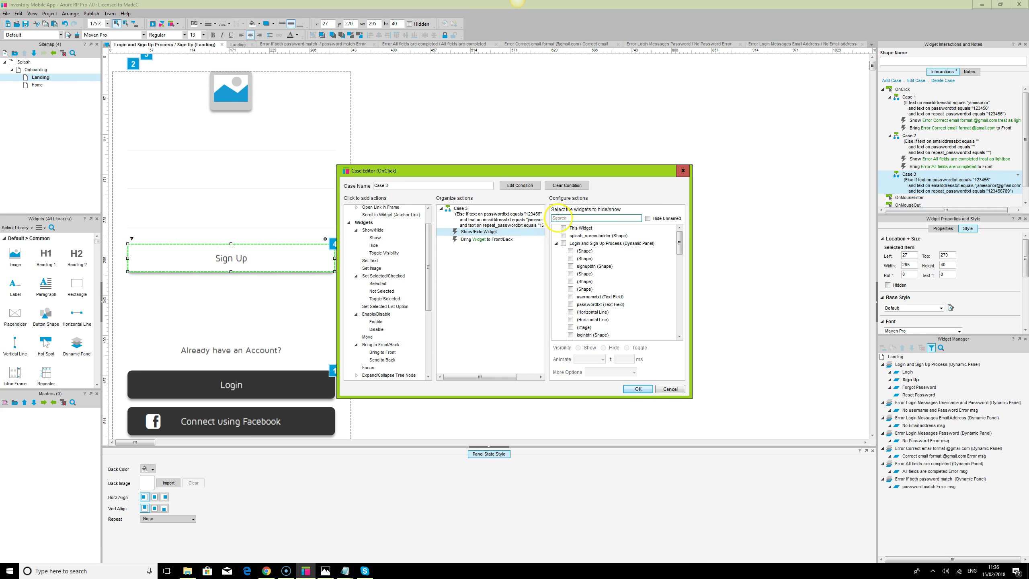
type("er")
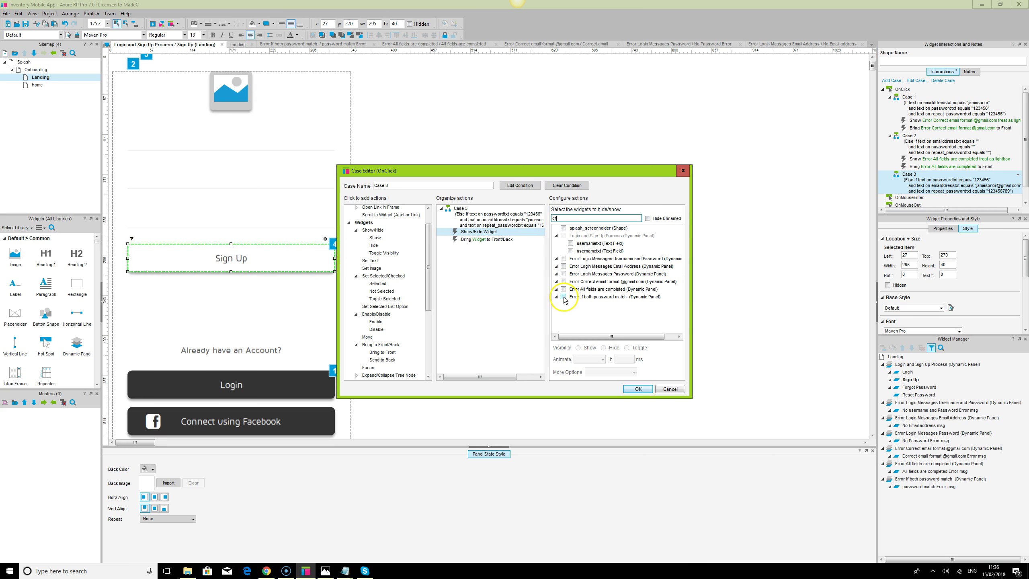
left_click(563, 297)
left_click(501, 239)
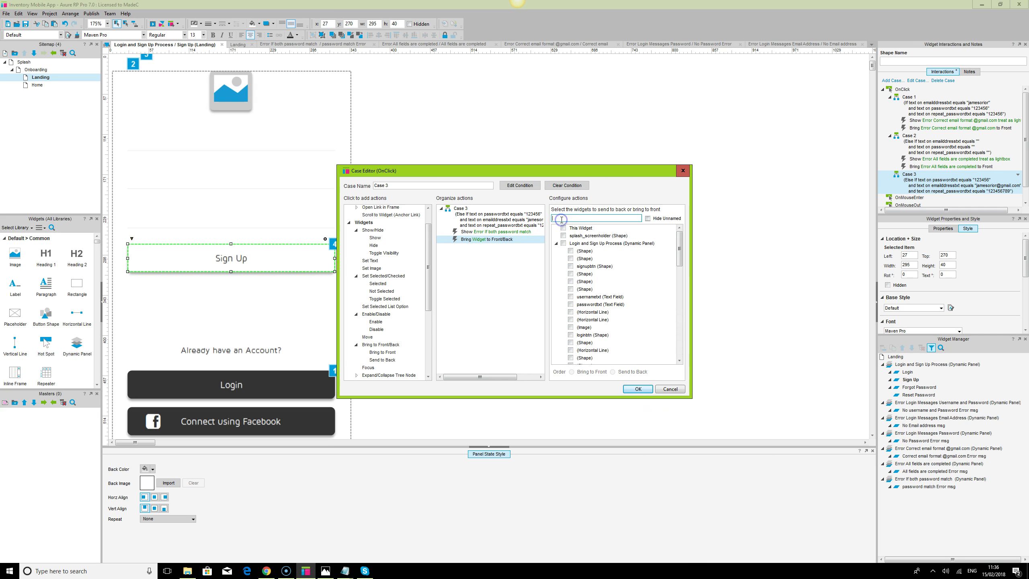
type("er")
left_click(563, 296)
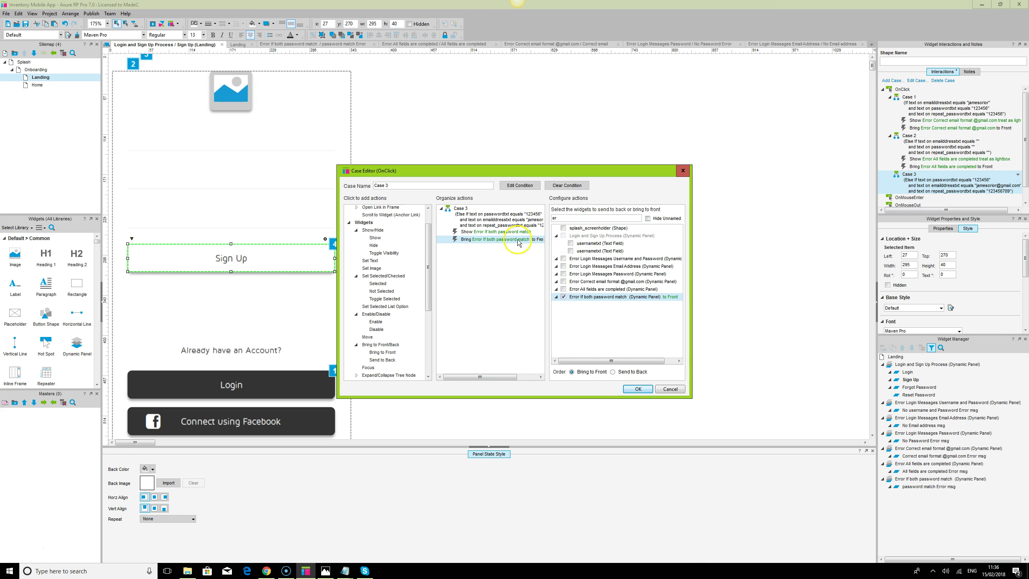
Set the Show action to treat the error panel as a lightbox and save Case 3
left_click(511, 232)
left_click(606, 372)
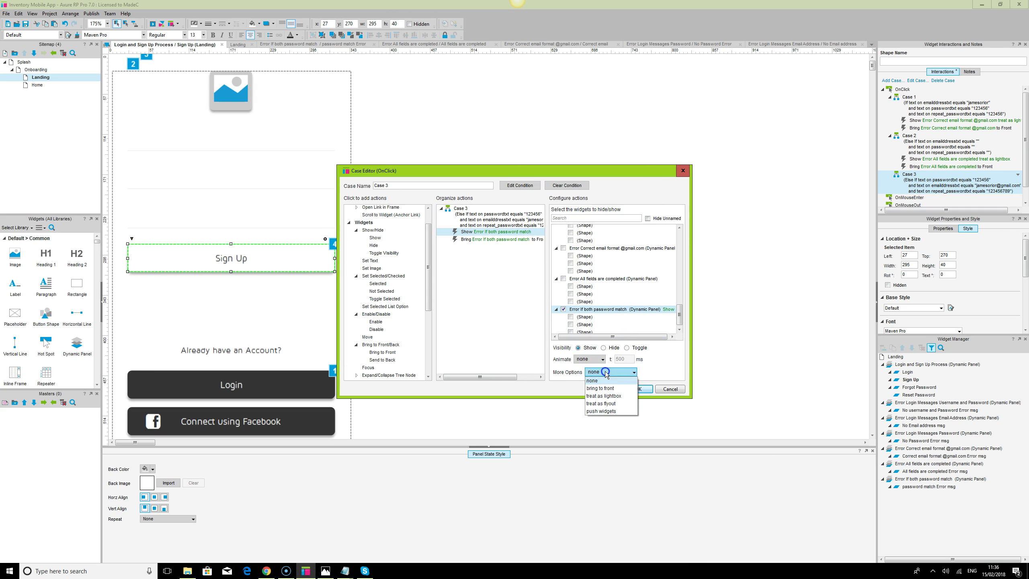
left_click(604, 396)
left_click(645, 388)
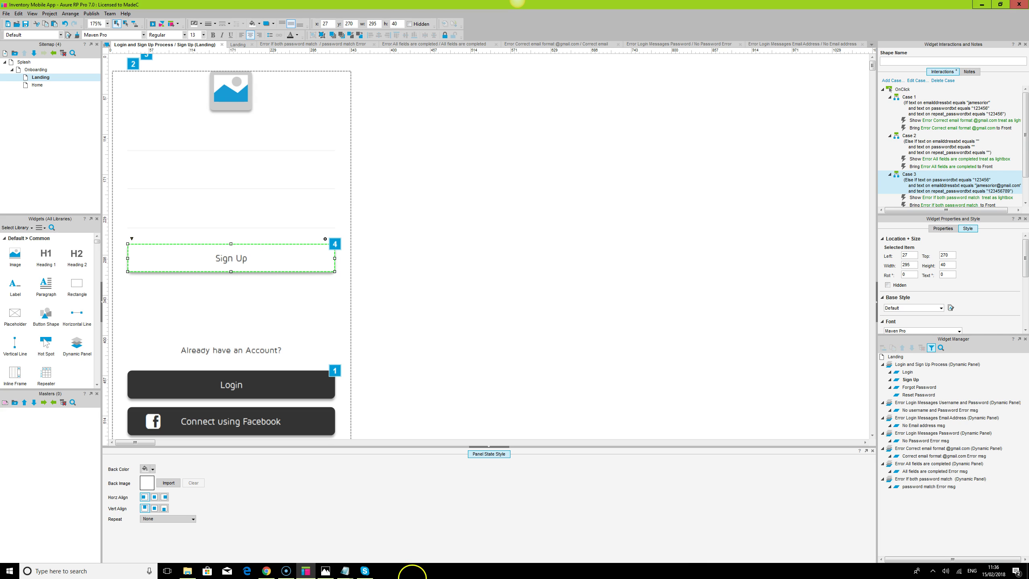
Reload the preview and submit the sign-up form with an email and mismatched passwords
left_click(267, 571)
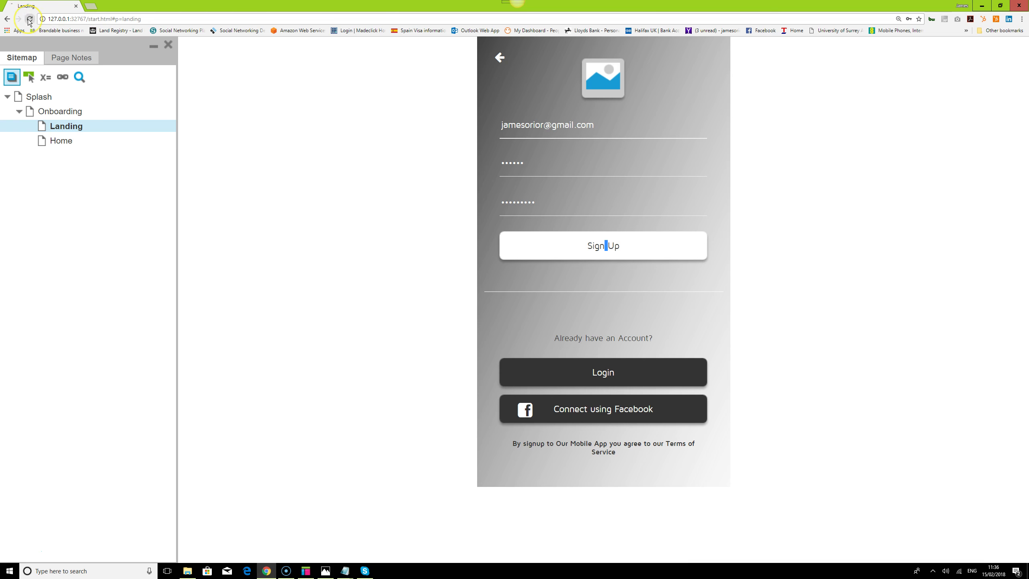
left_click(30, 19)
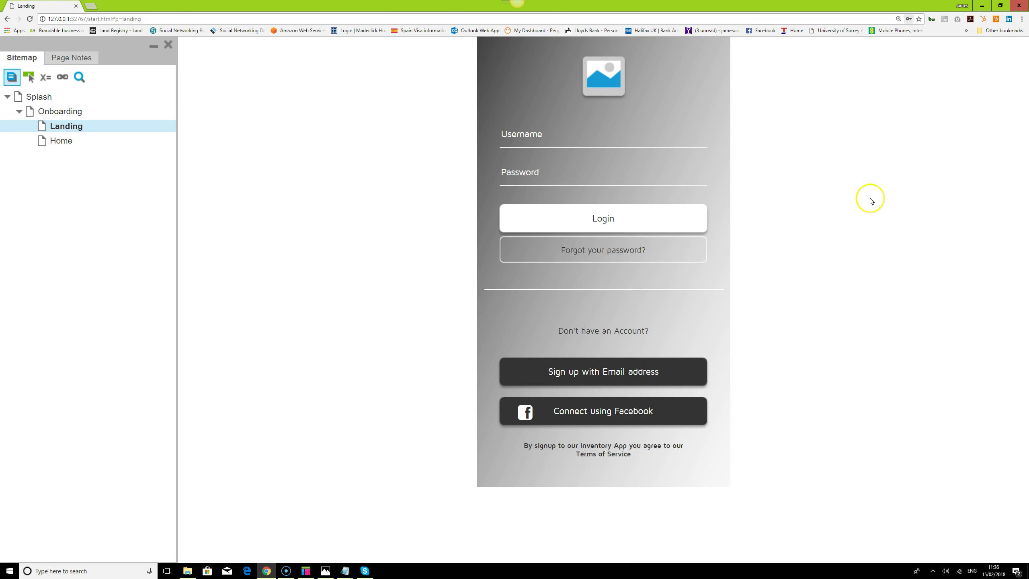
left_click(596, 372)
left_click(538, 127)
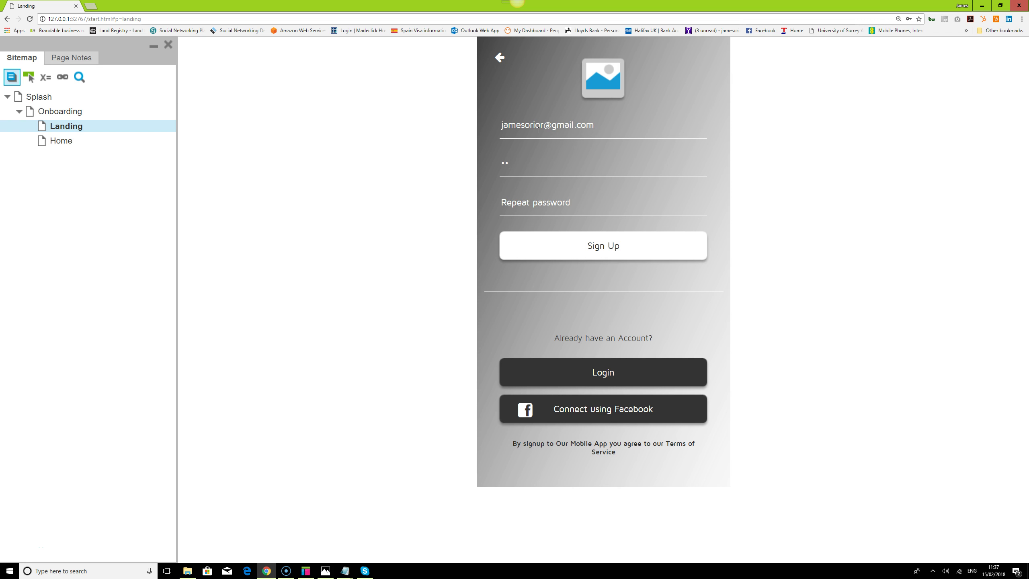
type("1")
key("Tab")
left_click(609, 203)
type("1")
left_click(609, 246)
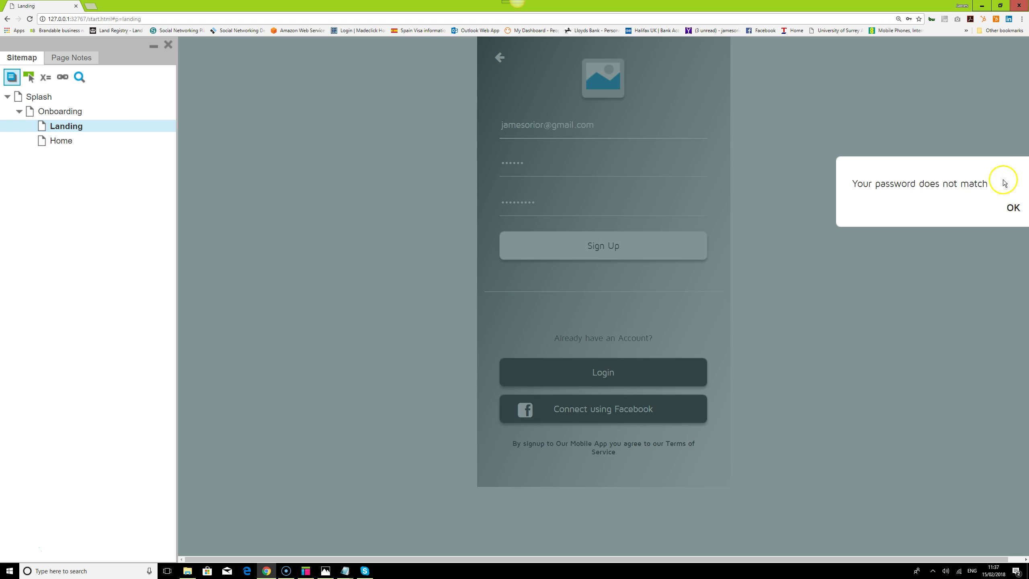
Dismiss the mismatch message, retype the repeat password, resubmit, and return to Axure
left_click(1012, 206)
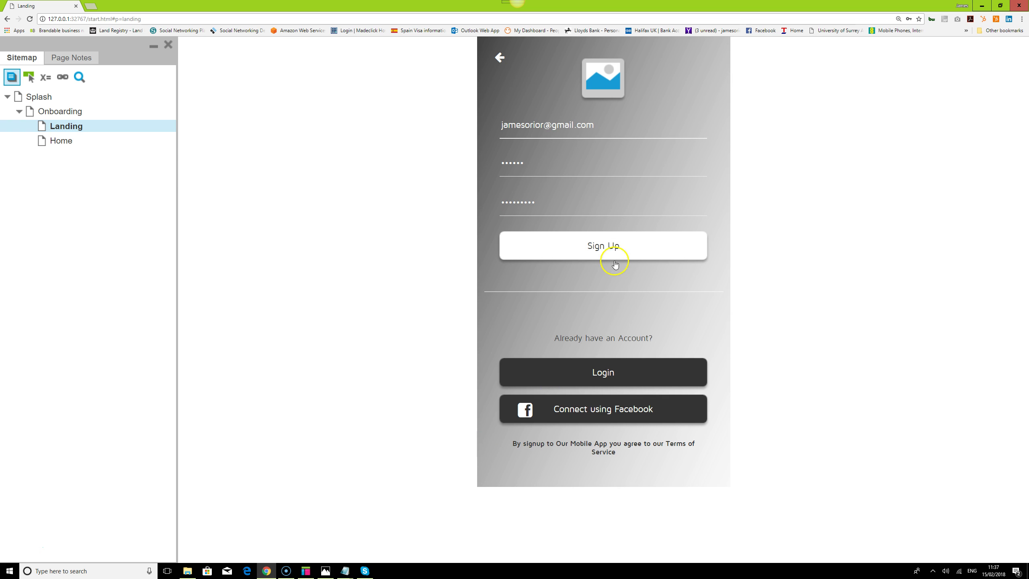
left_click_drag(611, 202, 361, 197)
type("••••")
left_click(587, 247)
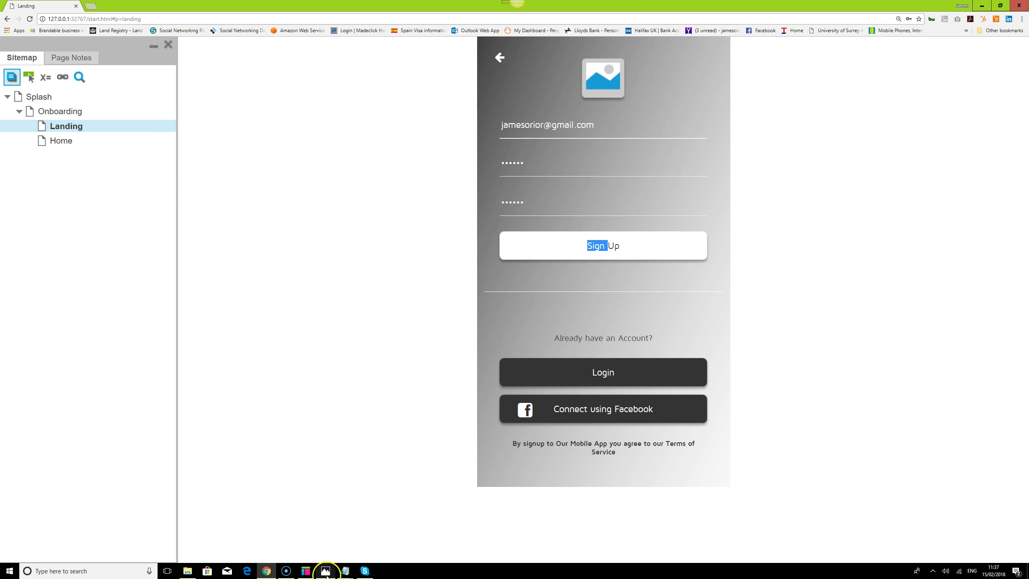
left_click(305, 571)
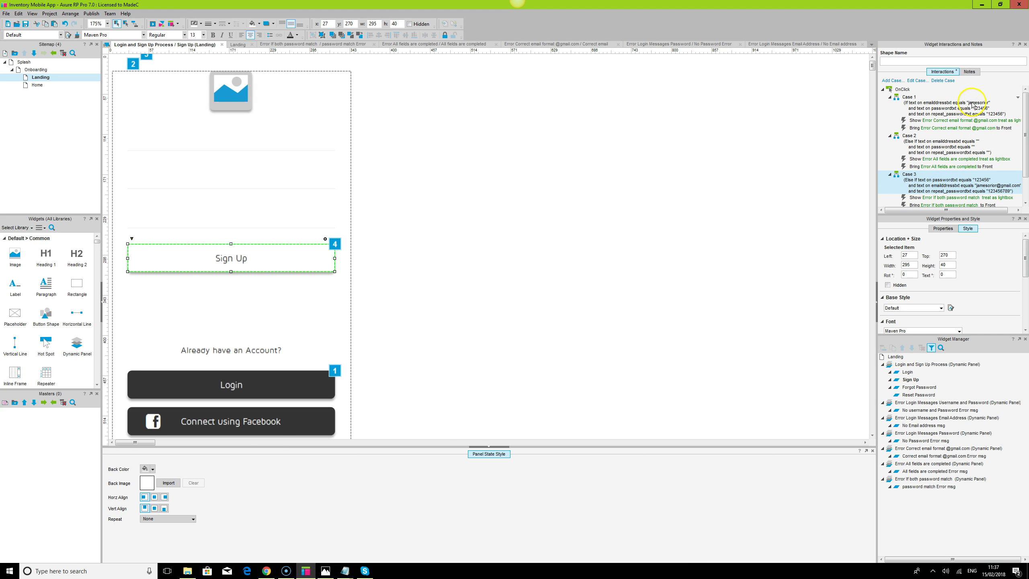
Create a new Sign Up case with three conditions on emailaddresstxt, passwordtxt and repeat_passwordtxt
double_click(904, 90)
left_click(517, 188)
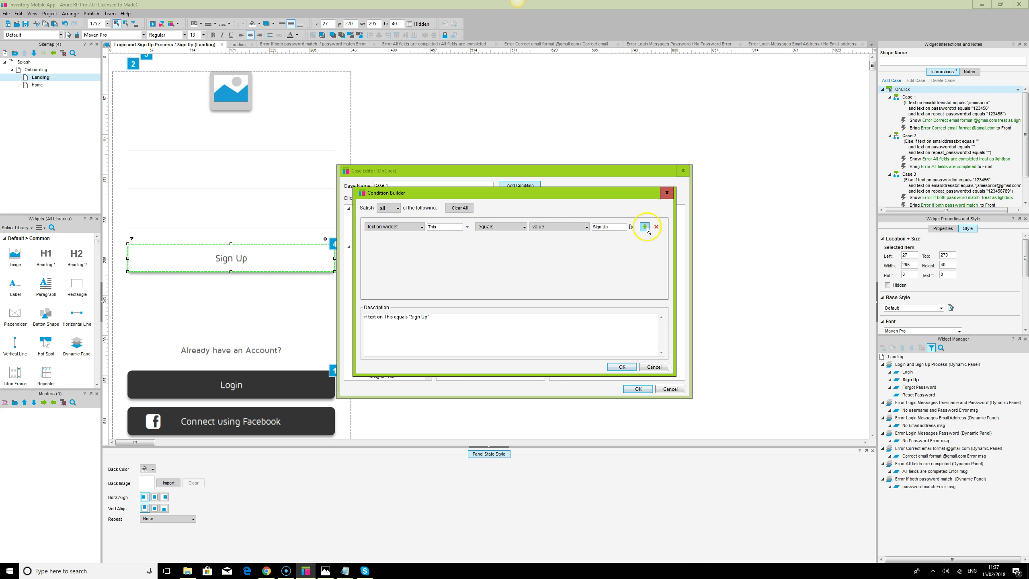
left_click(645, 227)
left_click(645, 227)
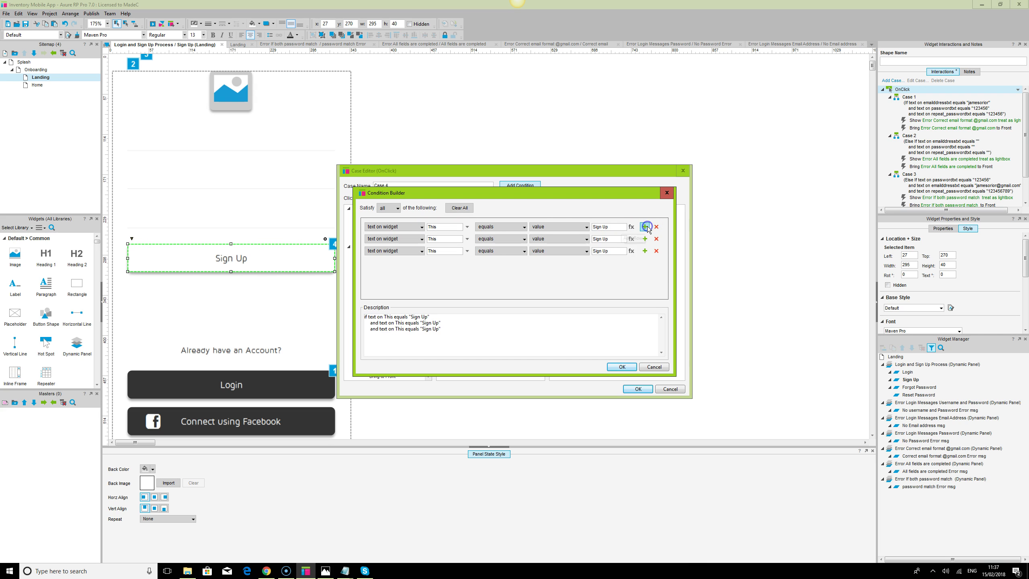
left_click(468, 228)
scroll(469, 327, "down", 2)
left_click(470, 321)
left_click(468, 239)
scroll(516, 302, "up", 5)
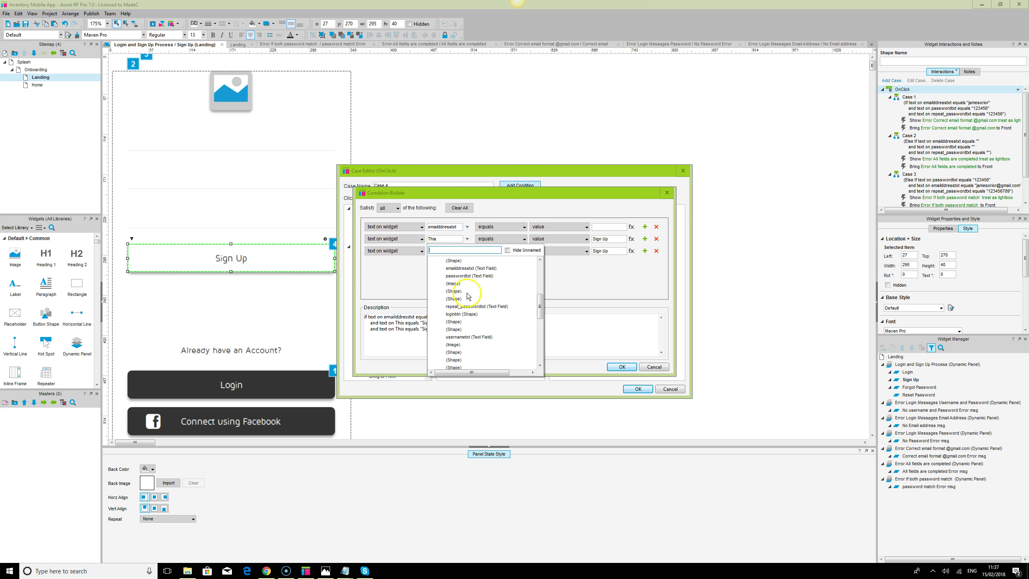
left_click(472, 263)
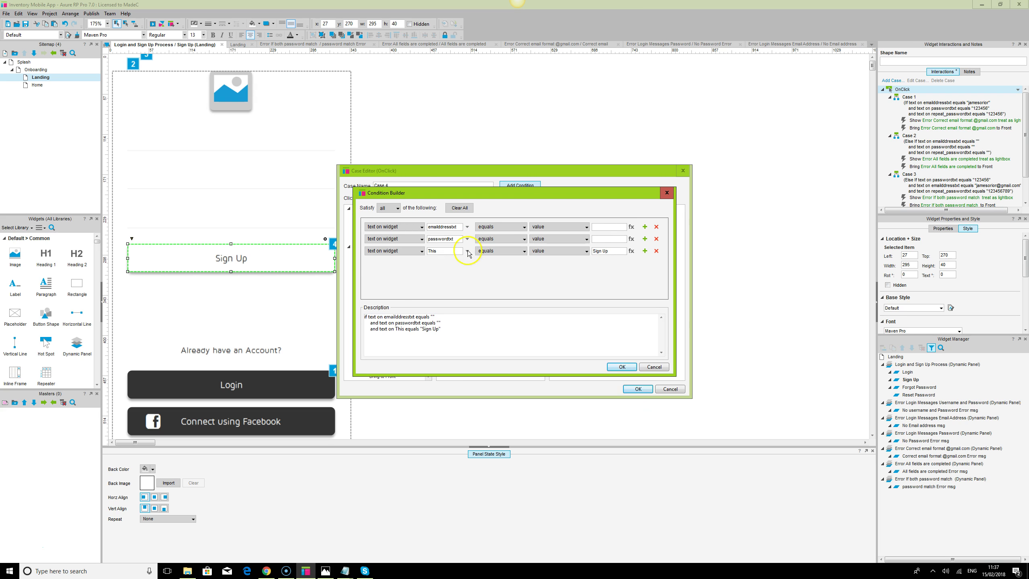
left_click(467, 251)
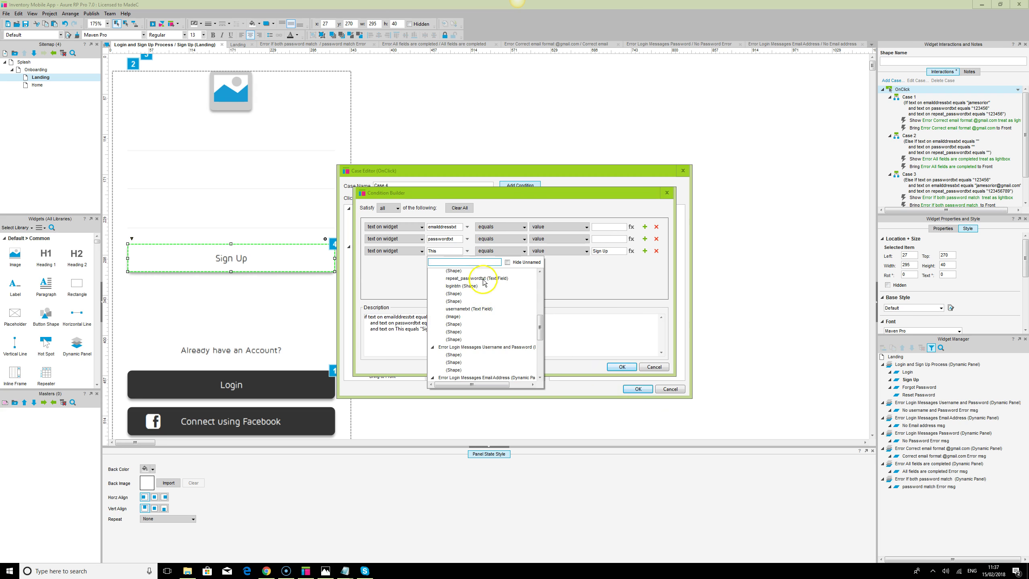
left_click(482, 276)
left_click(619, 228)
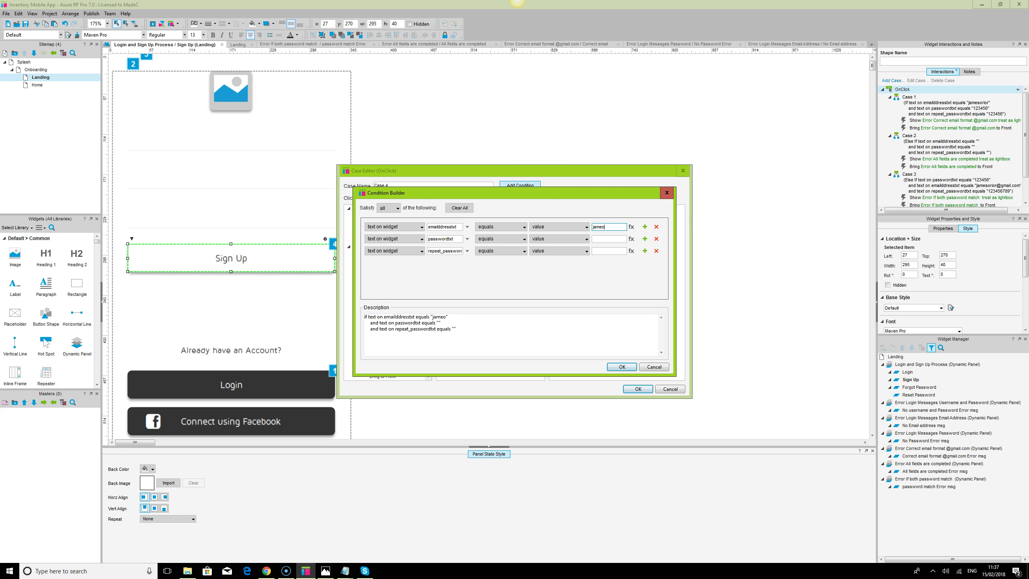
key("Tab")
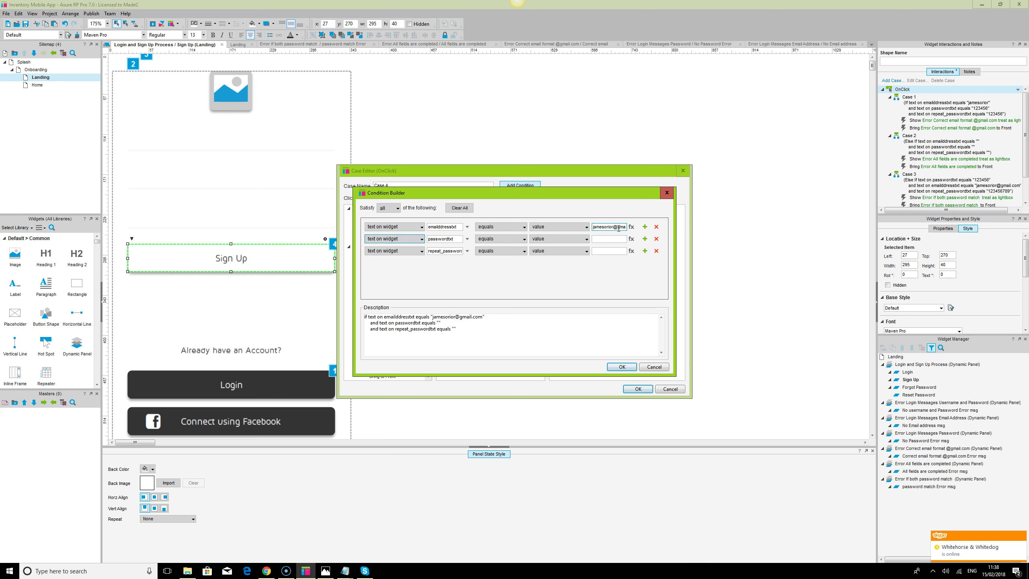
left_click(611, 239)
left_click(620, 250)
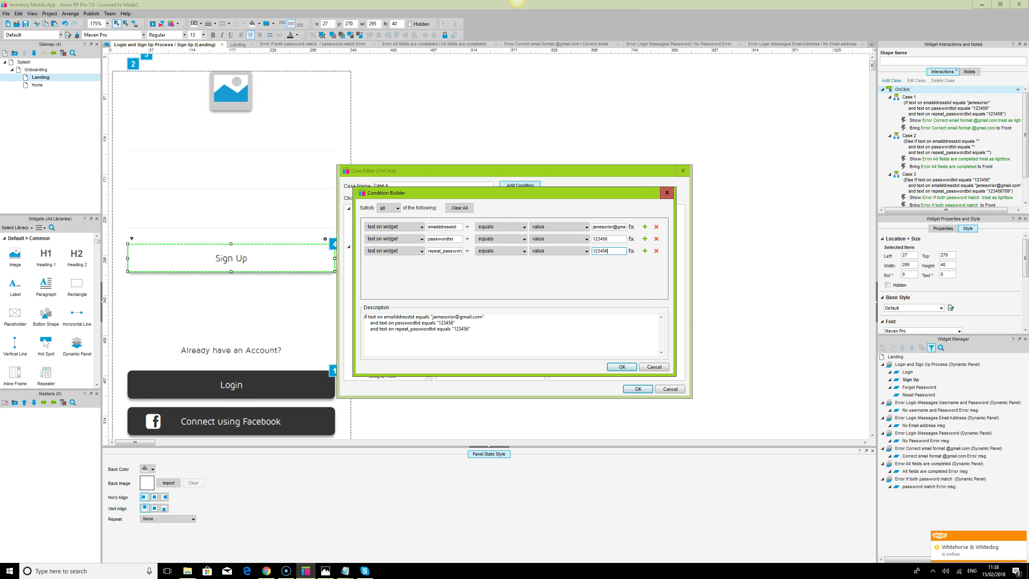
left_click(622, 367)
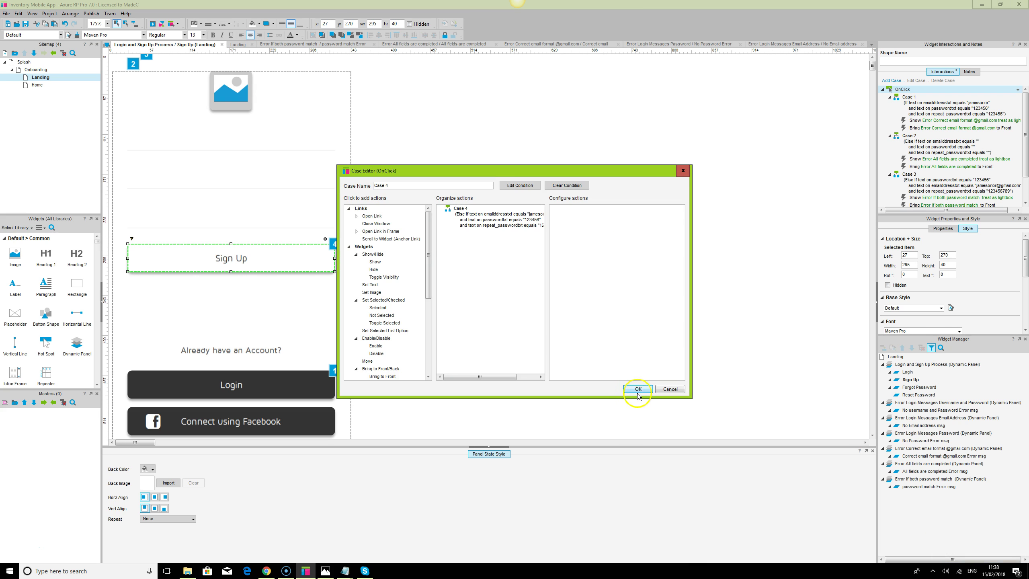
left_click(638, 389)
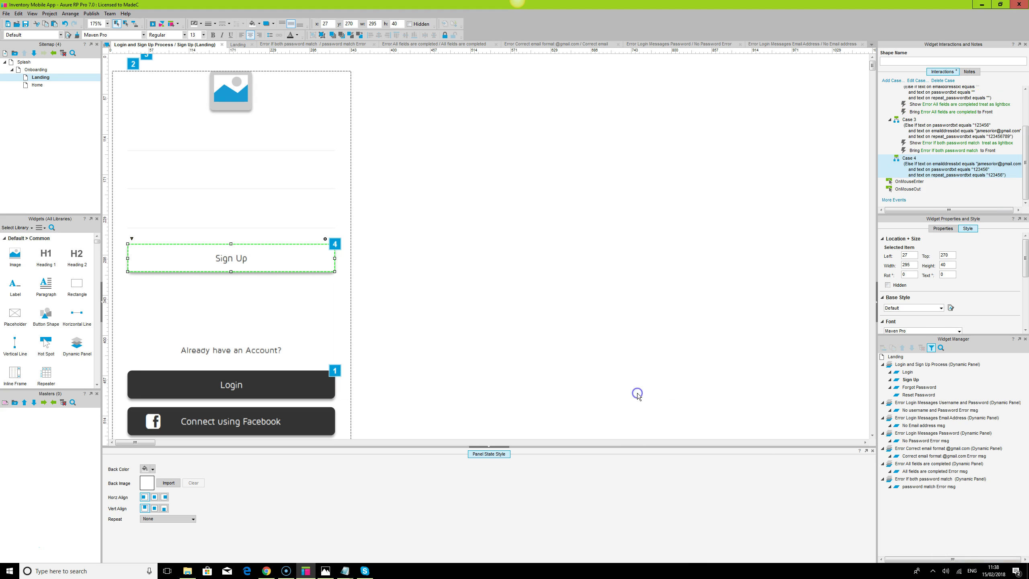
Add Show/Hide and Bring to Front actions to Case 4, then delete both
double_click(949, 168)
left_click(372, 269)
scroll(391, 326, "down", 2)
left_click(381, 336)
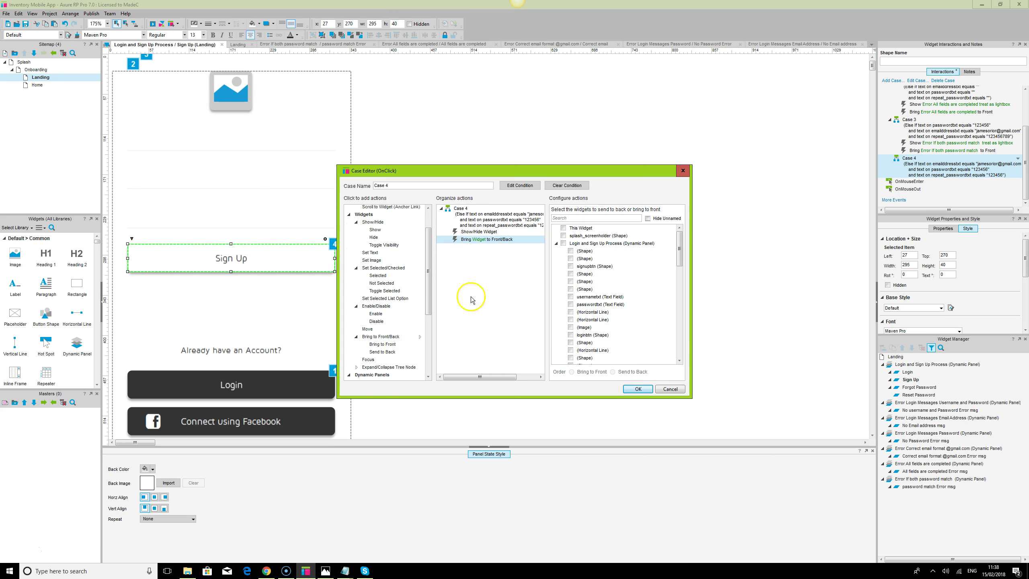
left_click(478, 232)
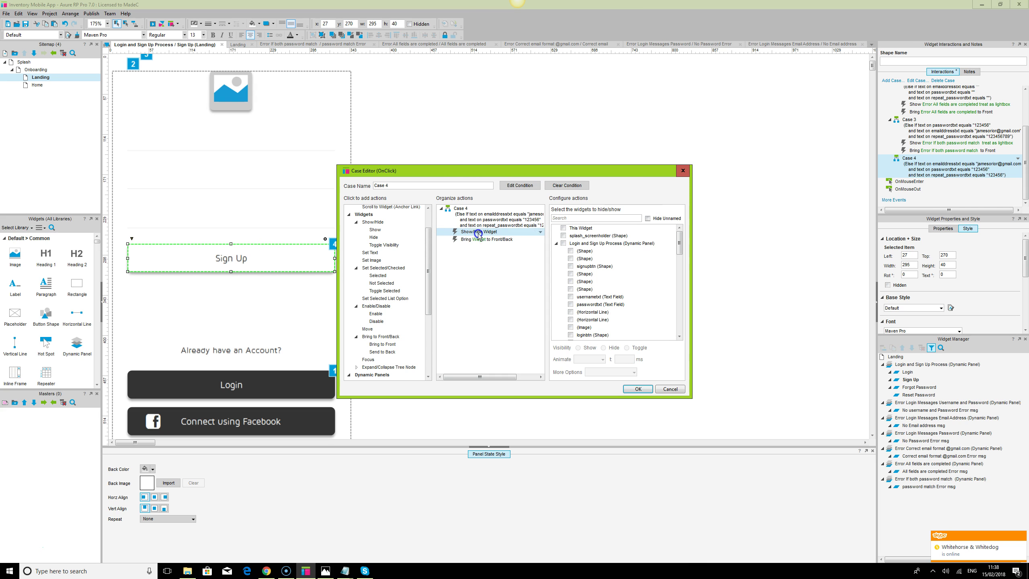
left_click(1022, 537)
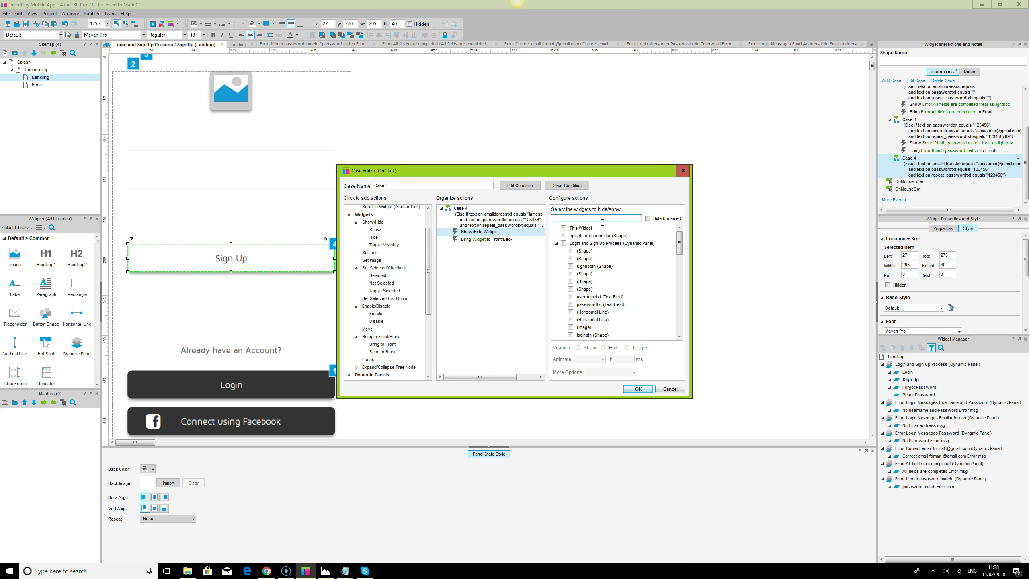
type("er")
key("BackSpace")
key("BackSpace")
left_click(488, 240)
left_click(492, 233)
key("Delete")
key("Delete")
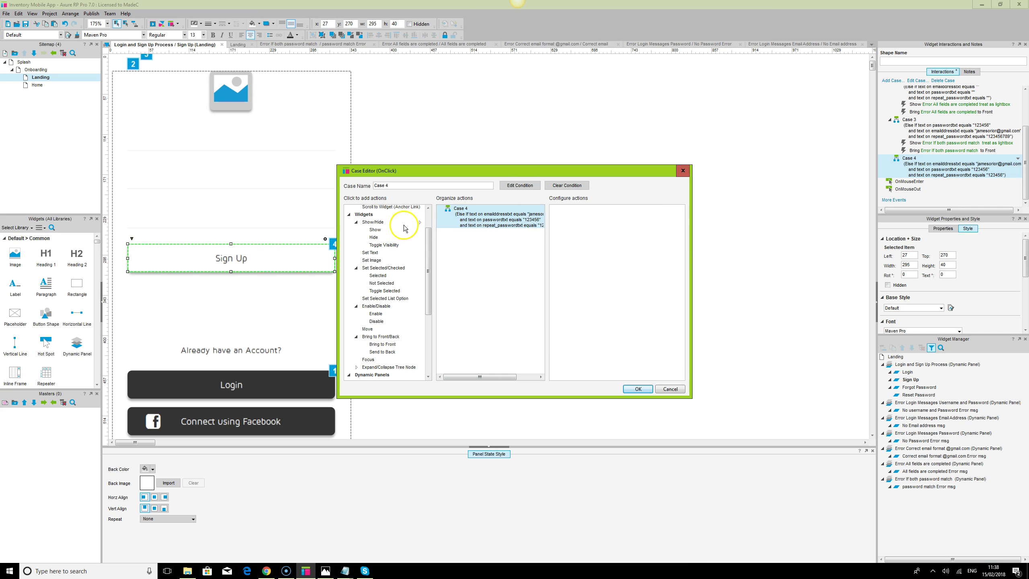
scroll(408, 234, "up", 1)
Give Case 4 an Open Link action that opens Home in the current window
left_click(372, 215)
left_click(597, 265)
left_click(637, 389)
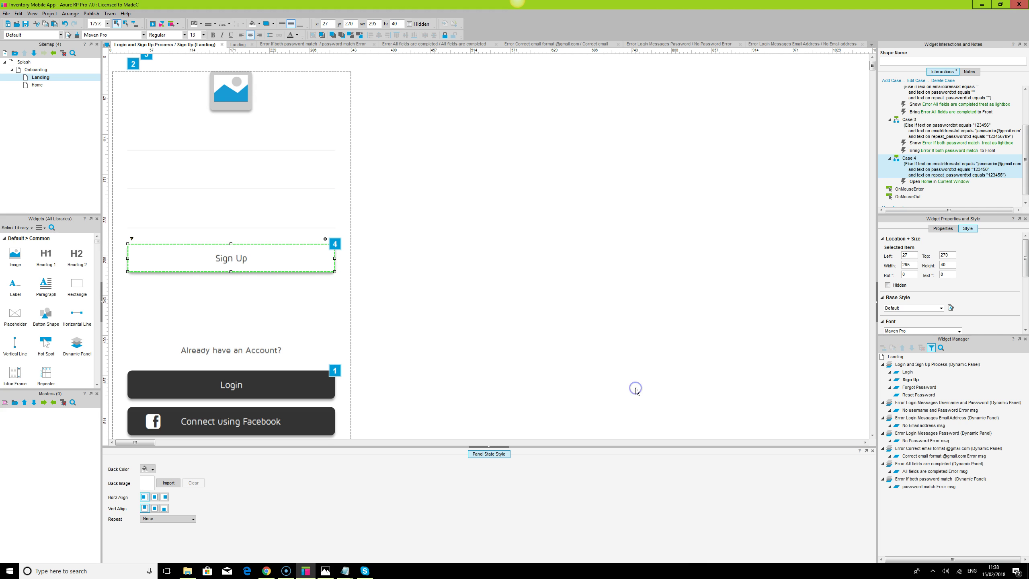
Reload the preview, return to Landing, and submit the empty sign-up form to see the incomplete-form alert
left_click(266, 571)
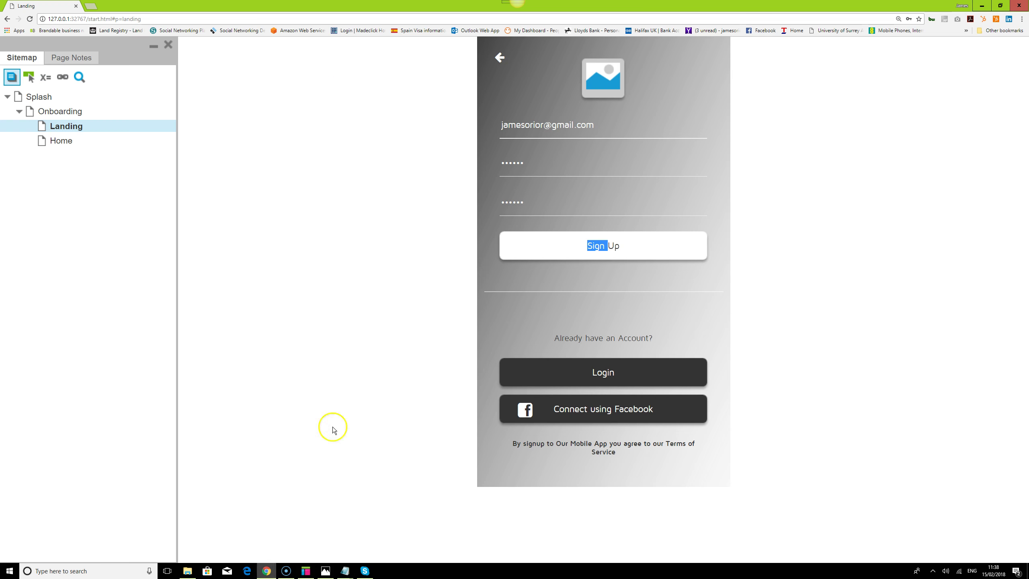
left_click(30, 19)
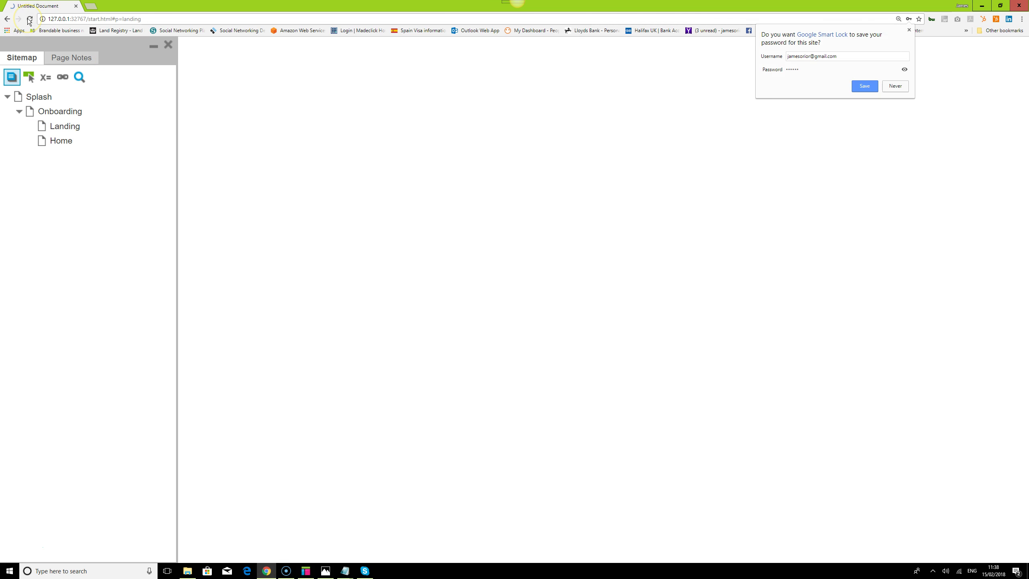
left_click(680, 247)
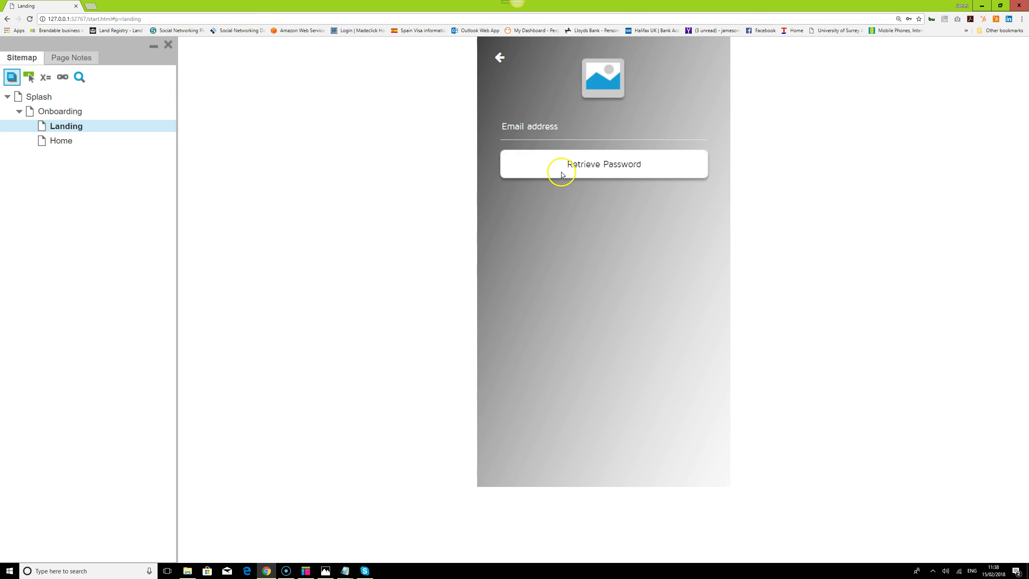
left_click(66, 130)
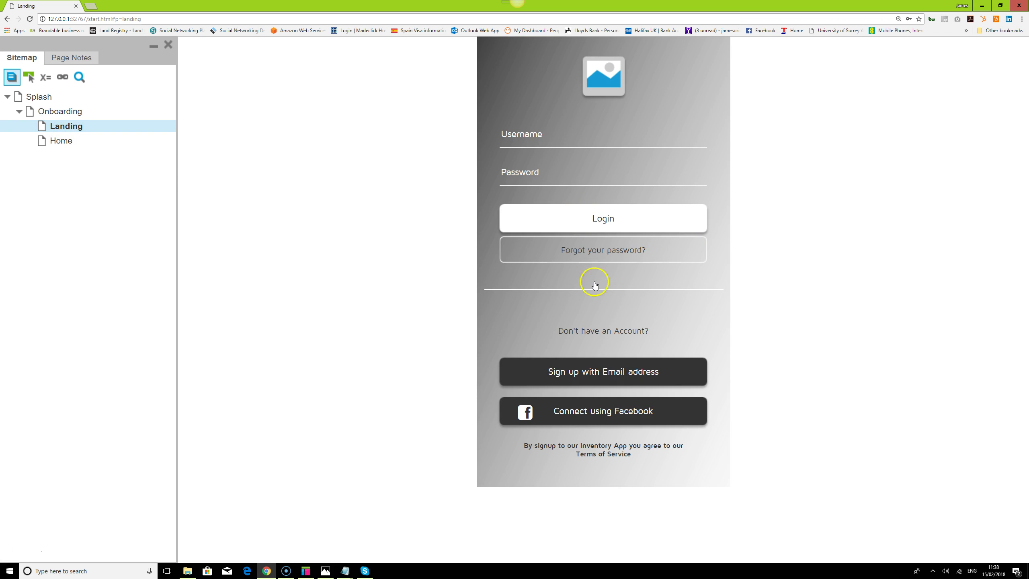
left_click(622, 373)
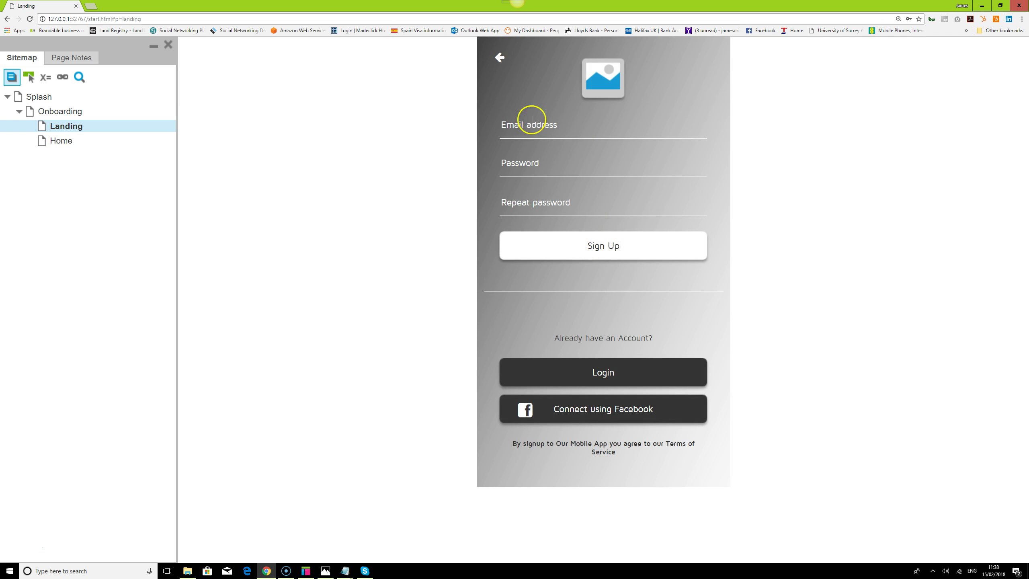
left_click(615, 254)
left_click(1014, 209)
Submit the form with an email missing its domain and matching passwords, then dismiss the format error
left_click(550, 131)
left_click(566, 162)
type("p•••••")
key("Tab")
key("Tab")
left_click(529, 201)
type("•••")
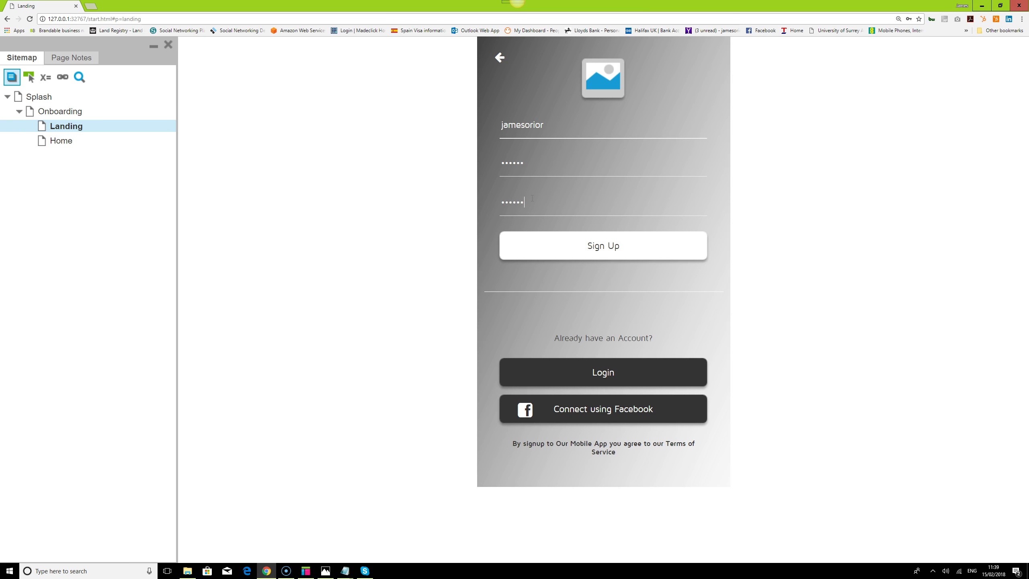
left_click(598, 253)
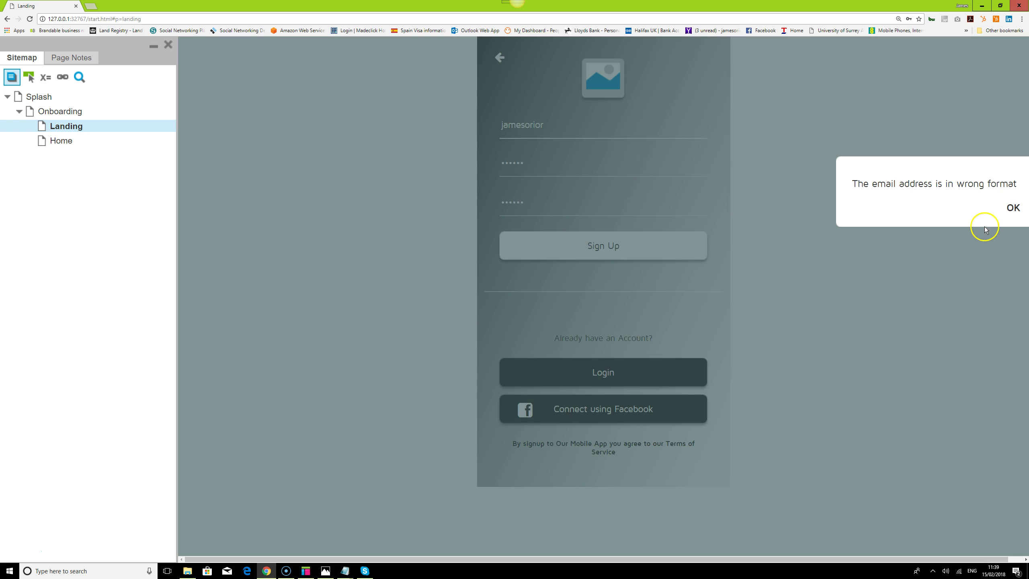
left_click(1013, 207)
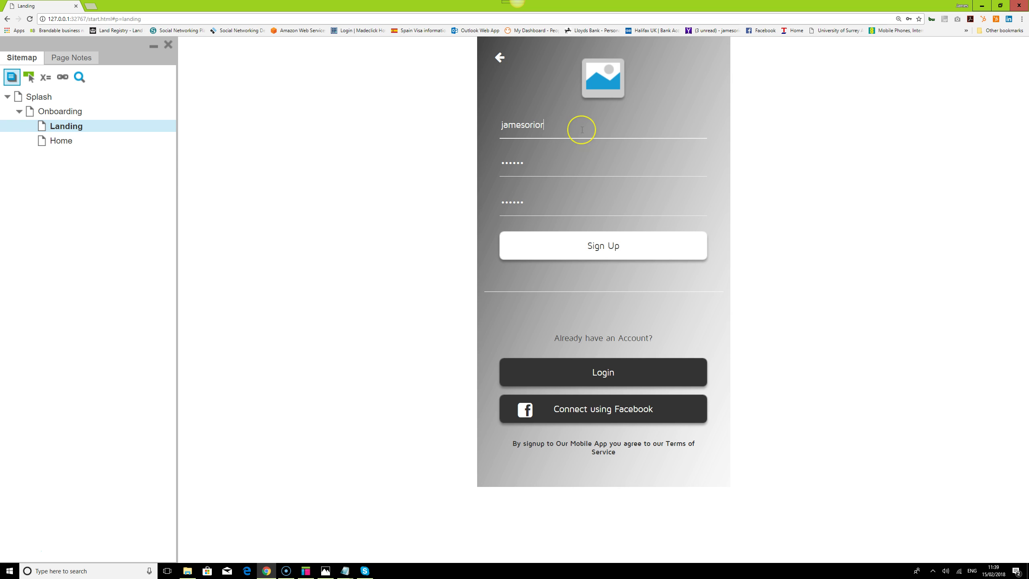
type("@gmail.com")
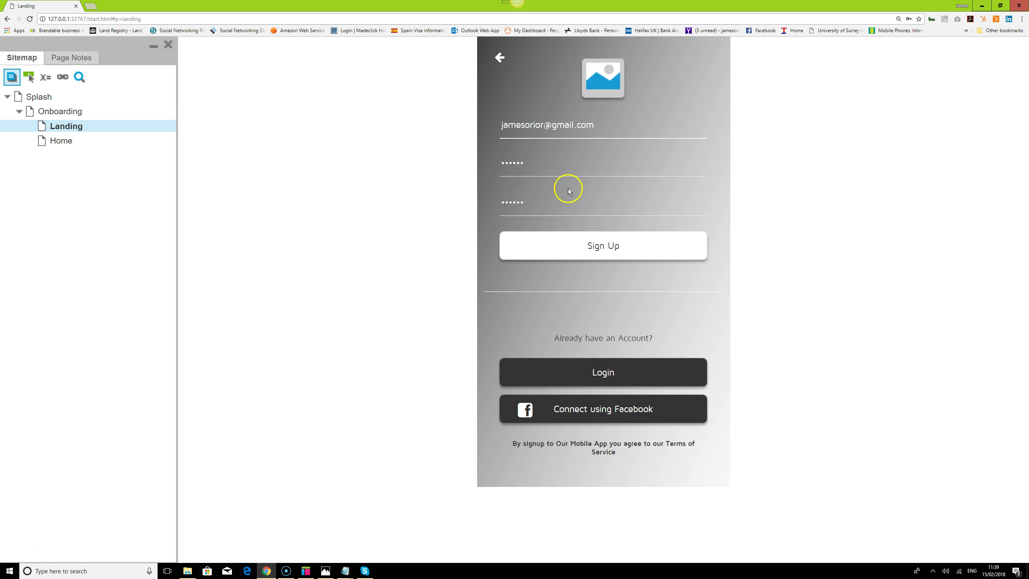
left_click(611, 208)
left_click(609, 243)
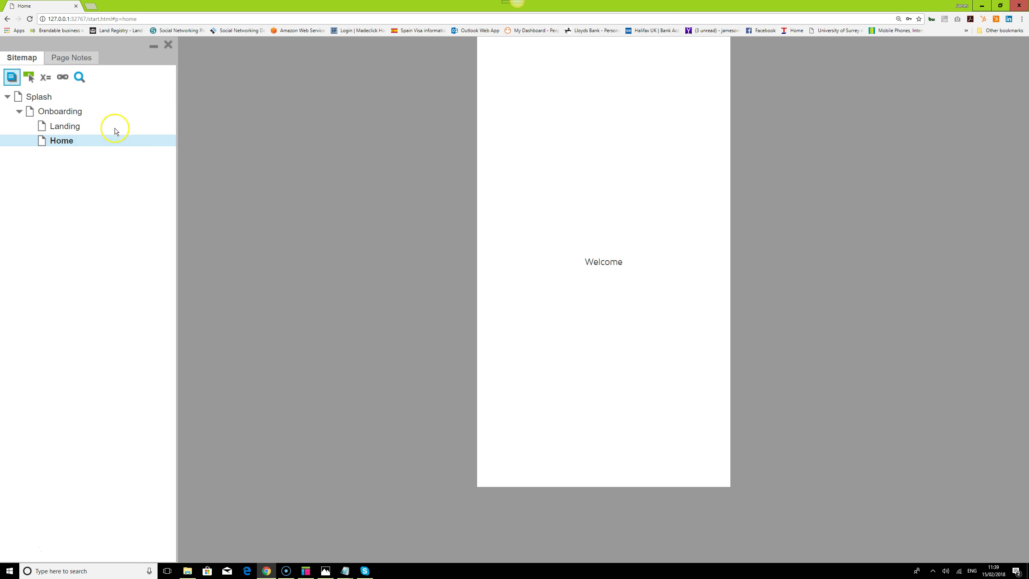
left_click(63, 126)
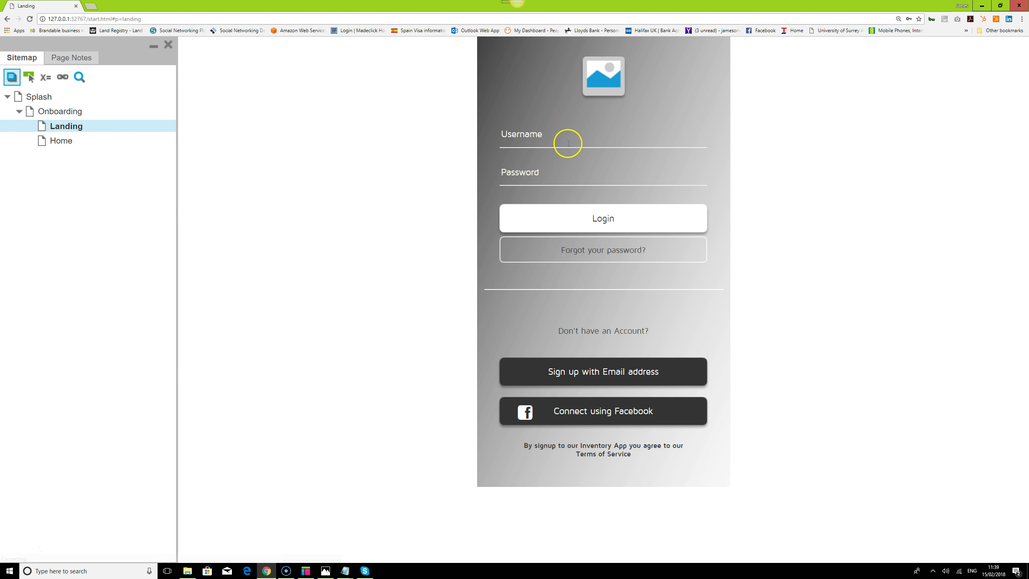
left_click(613, 378)
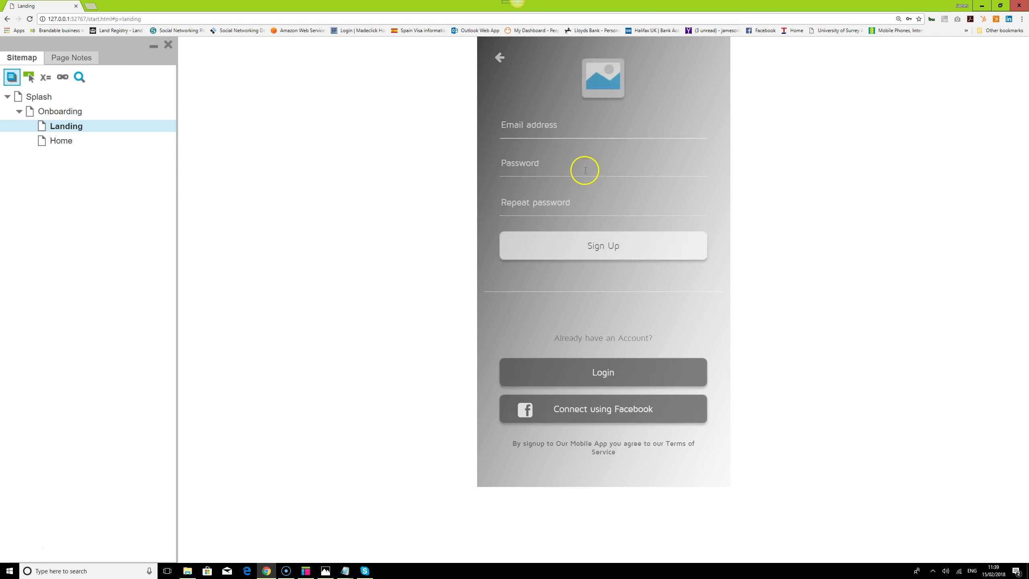
left_click(580, 128)
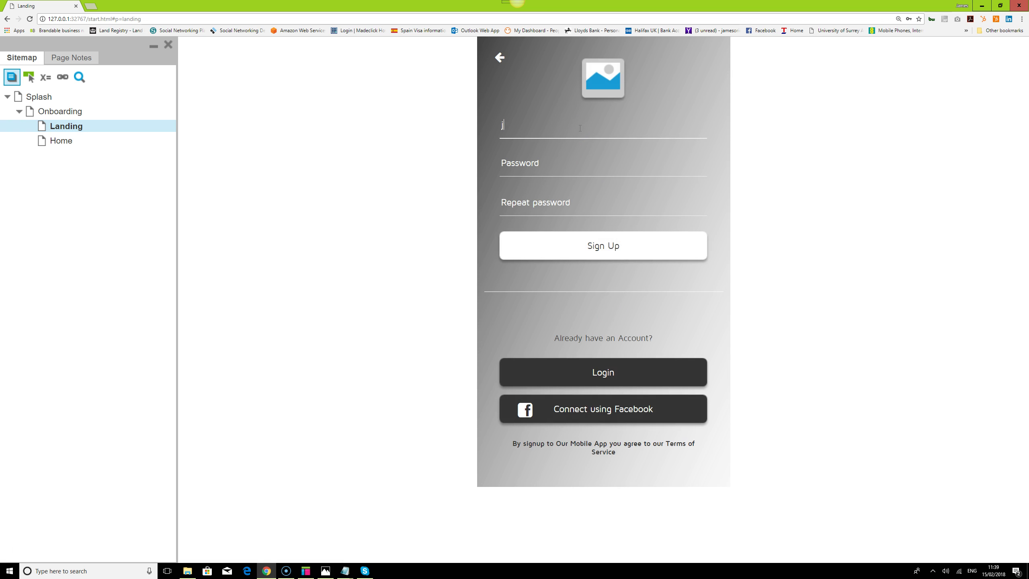
left_click(546, 160)
type("123456")
key("Tab")
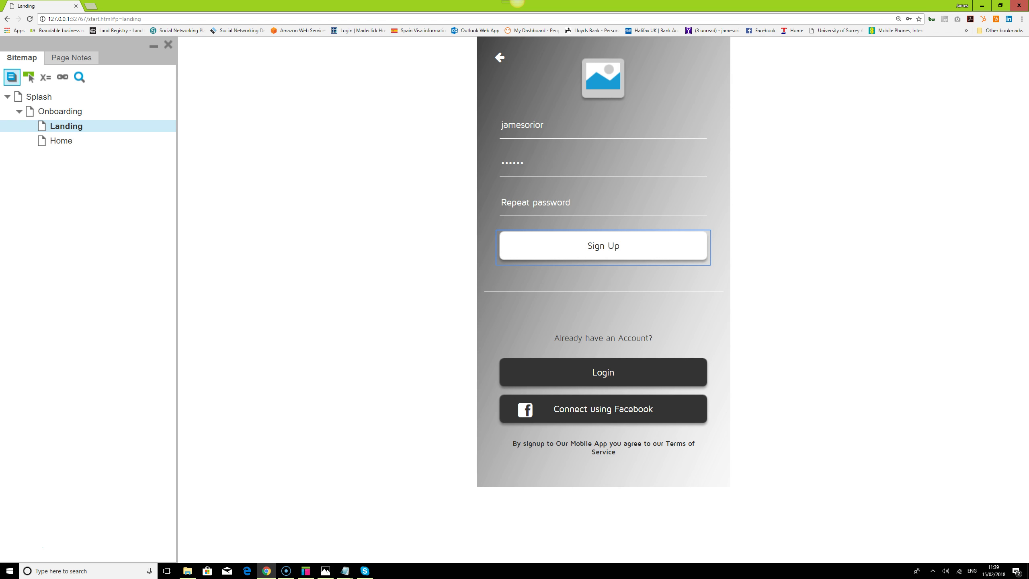
left_click(459, 61)
left_click(540, 200)
type("1234567")
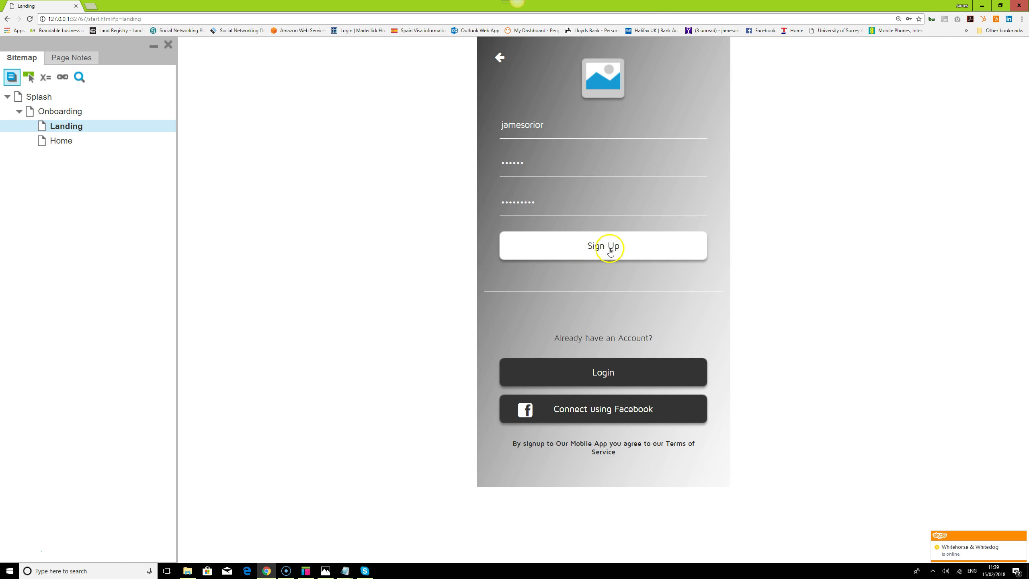
left_click(559, 125)
type("@g,a")
key("BackSpace")
type("mail.com")
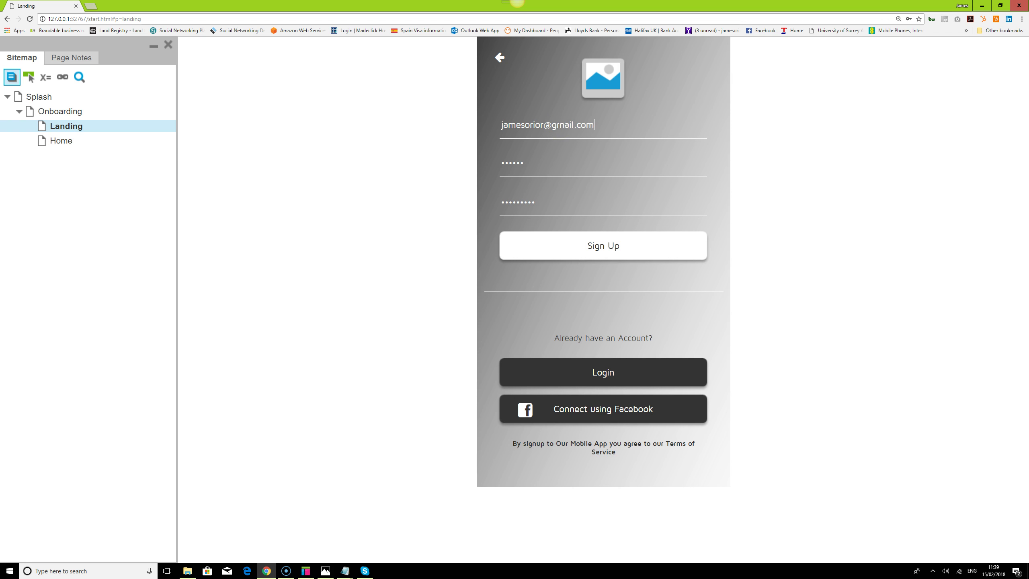
left_click(599, 244)
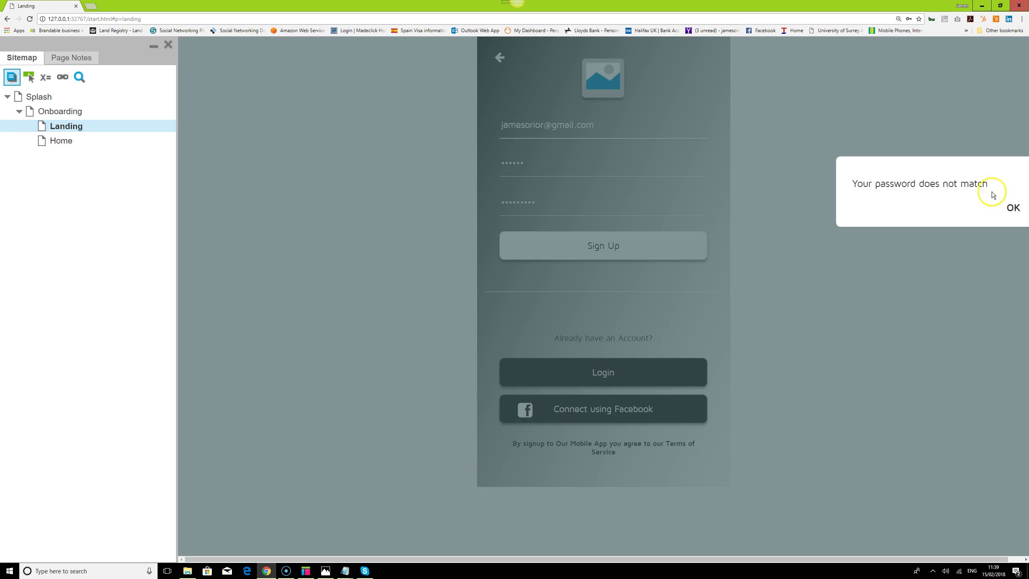
left_click(1012, 207)
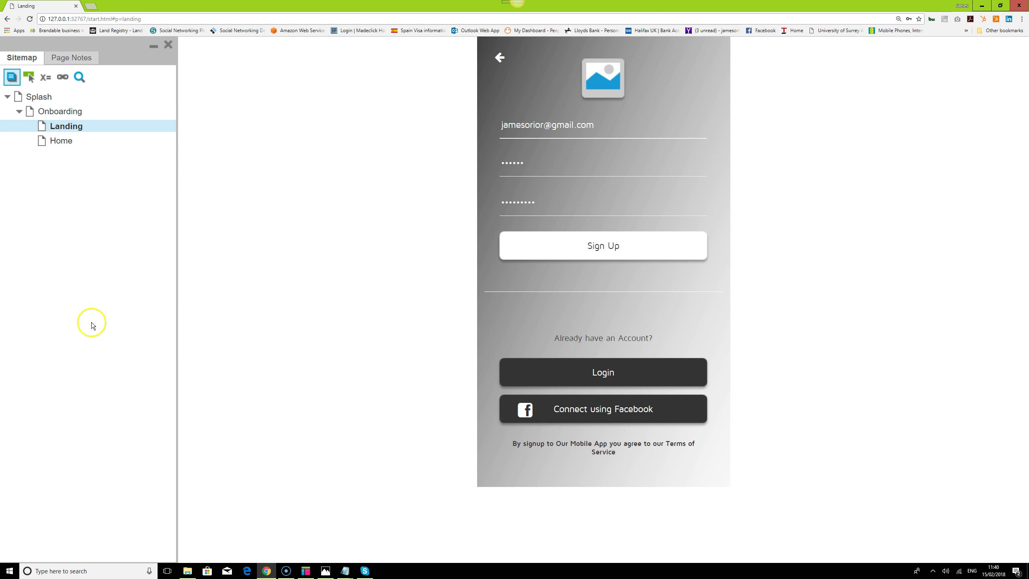
left_click(345, 570)
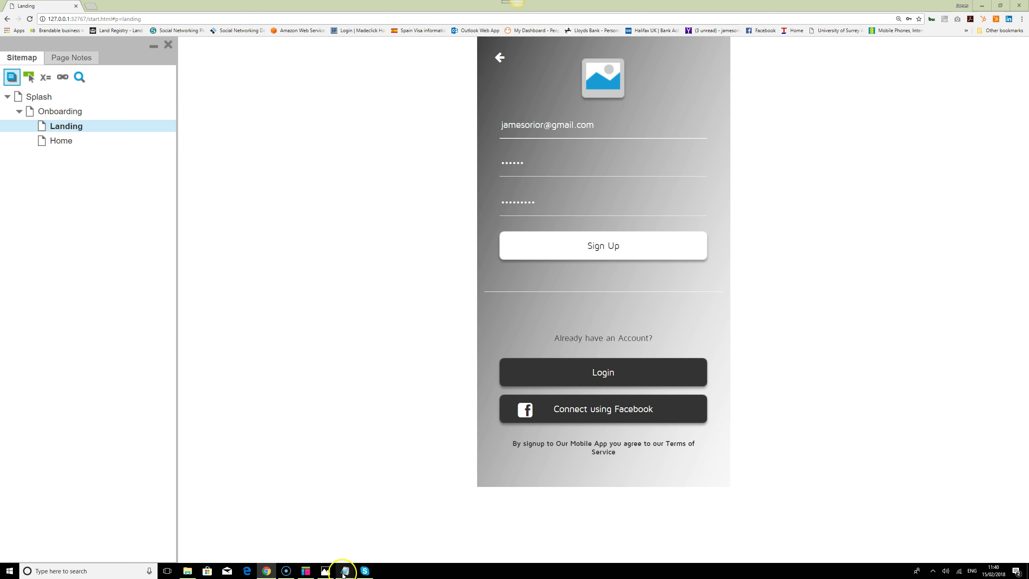
left_click(366, 531)
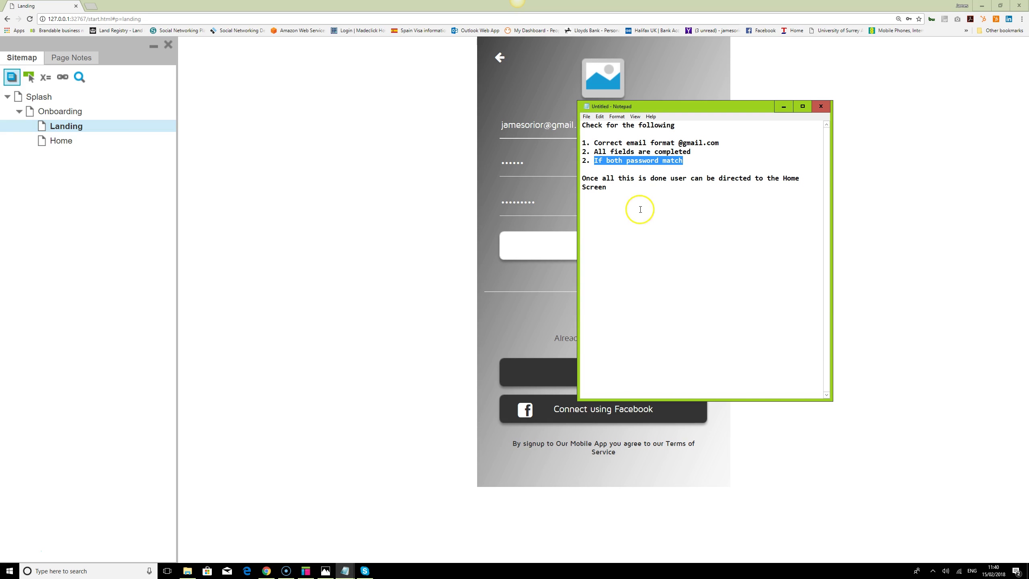
left_click(784, 106)
left_click(345, 571)
left_click(333, 541)
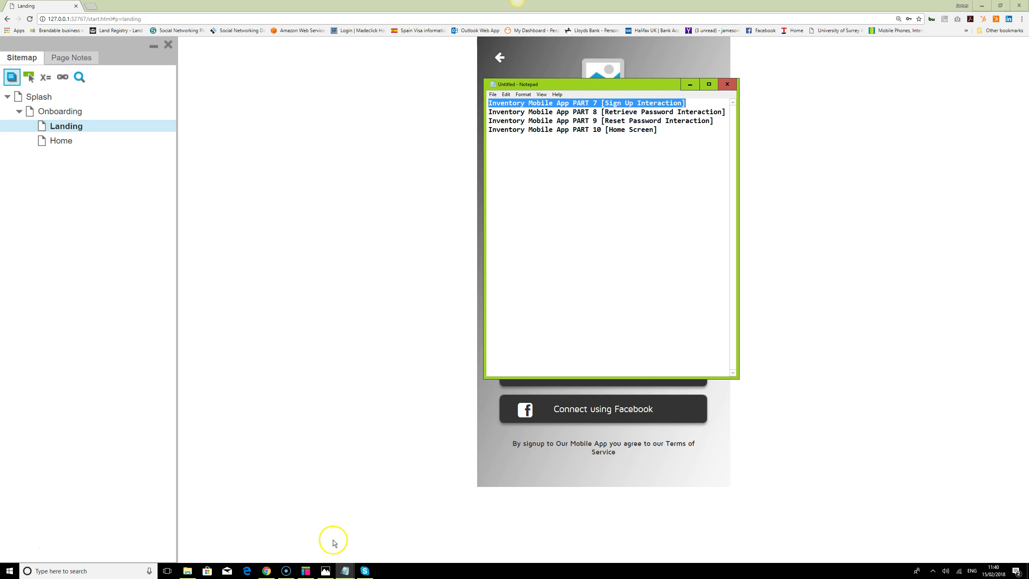
left_click_drag(700, 103, 487, 102)
left_click(795, 116)
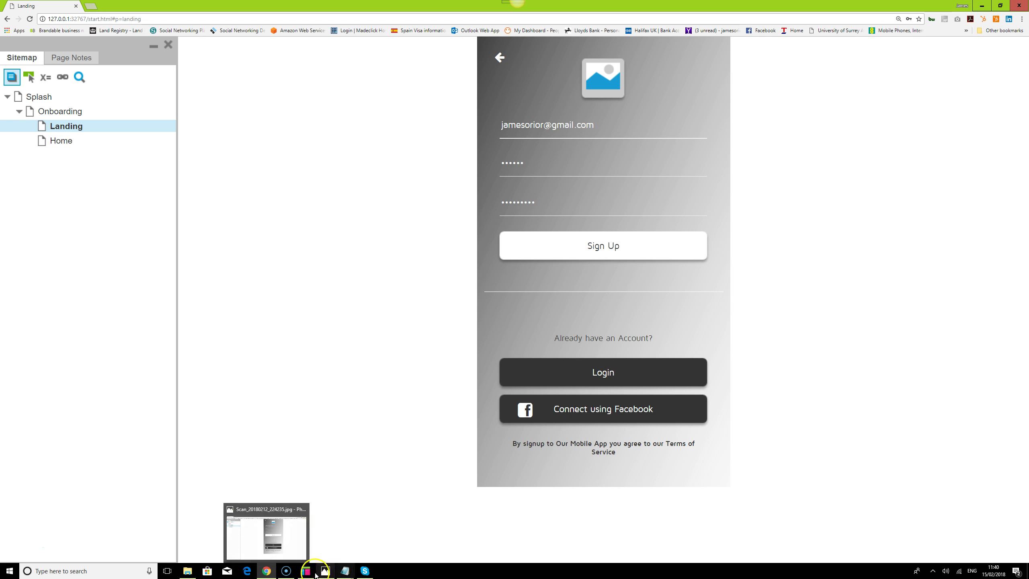
Save the Inventory Mobile App project in Axure
mouse_move(308, 573)
left_click(306, 541)
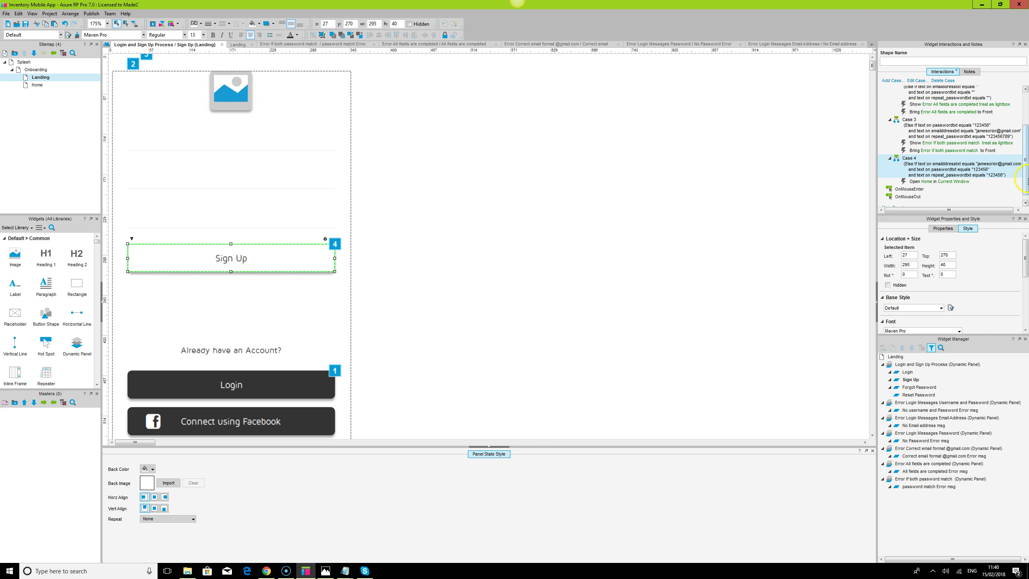
scroll(1025, 136, "up", 3)
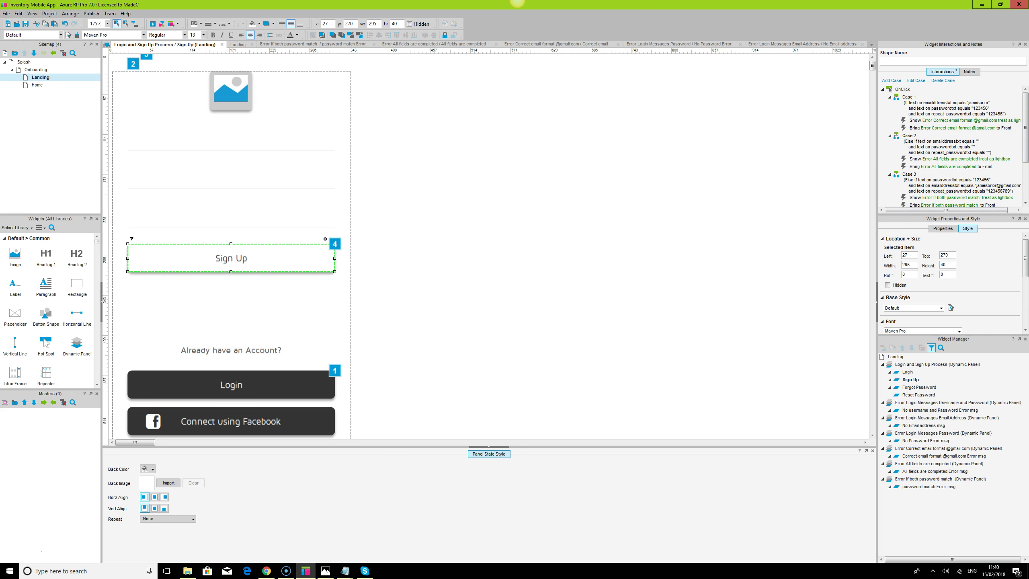
left_click(29, 26)
left_click(962, 443)
Select the PART 8 title line in the Notepad tutorial notes
left_click(345, 571)
left_click(328, 545)
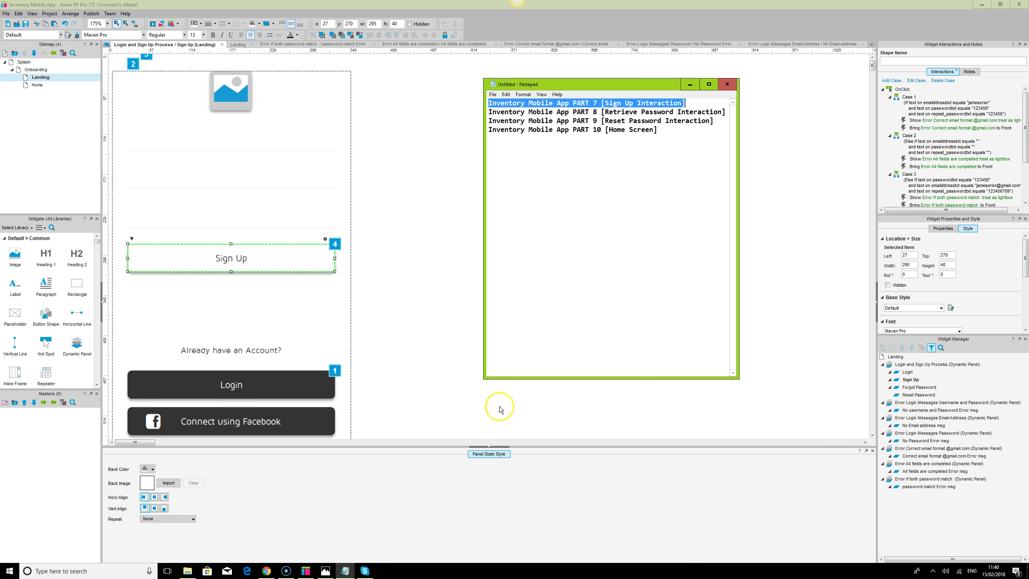
left_click_drag(727, 113, 487, 113)
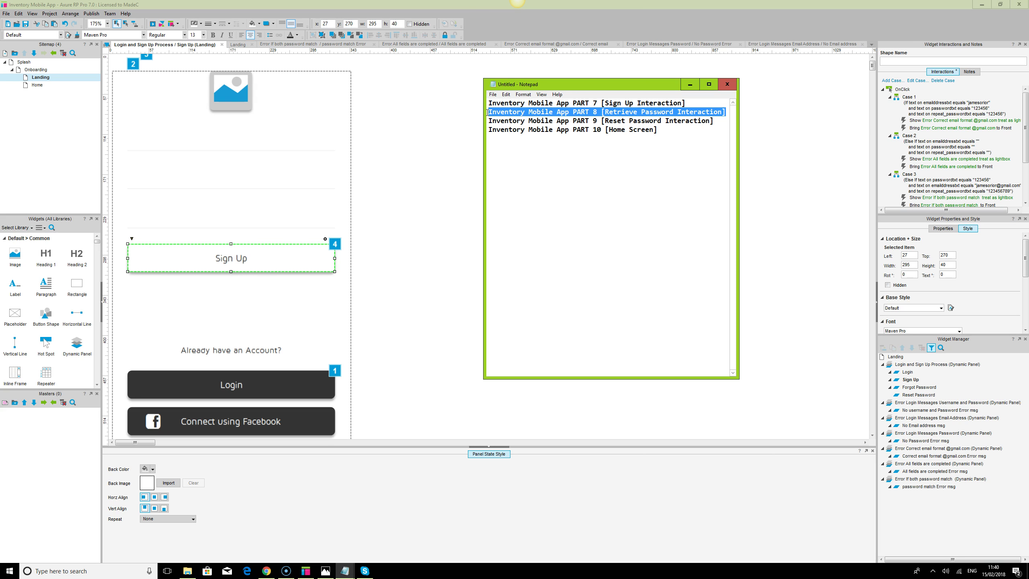
left_click(267, 571)
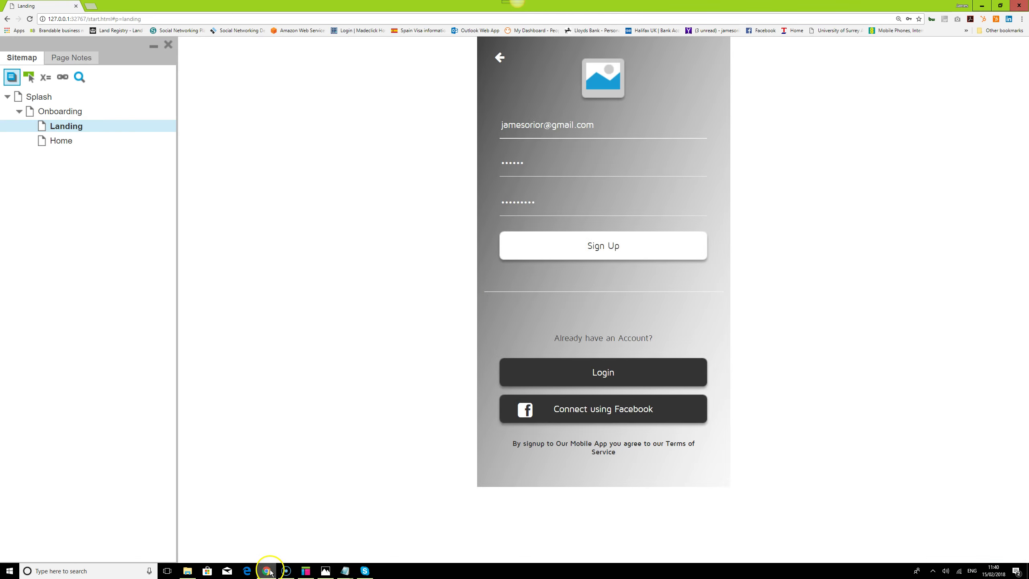
Go back to the login screen and follow Forgot your password? to the Retrieve Password page
left_click(499, 57)
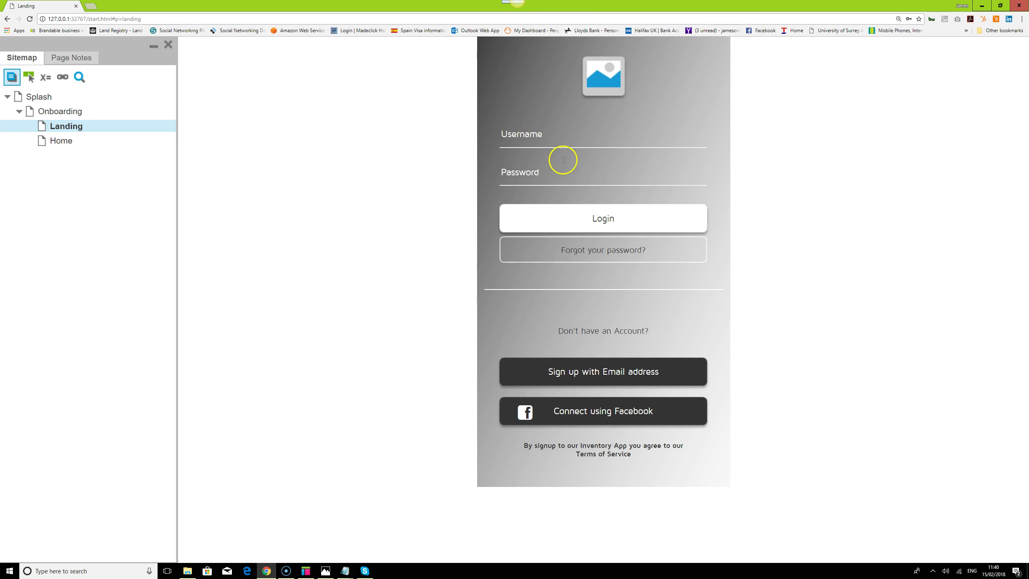
left_click(602, 254)
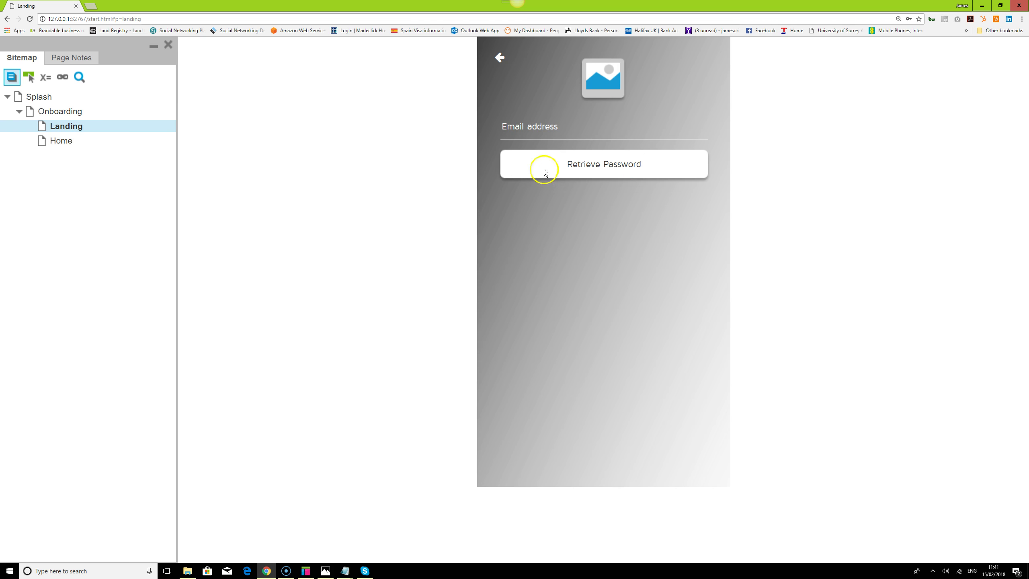
left_click(584, 274)
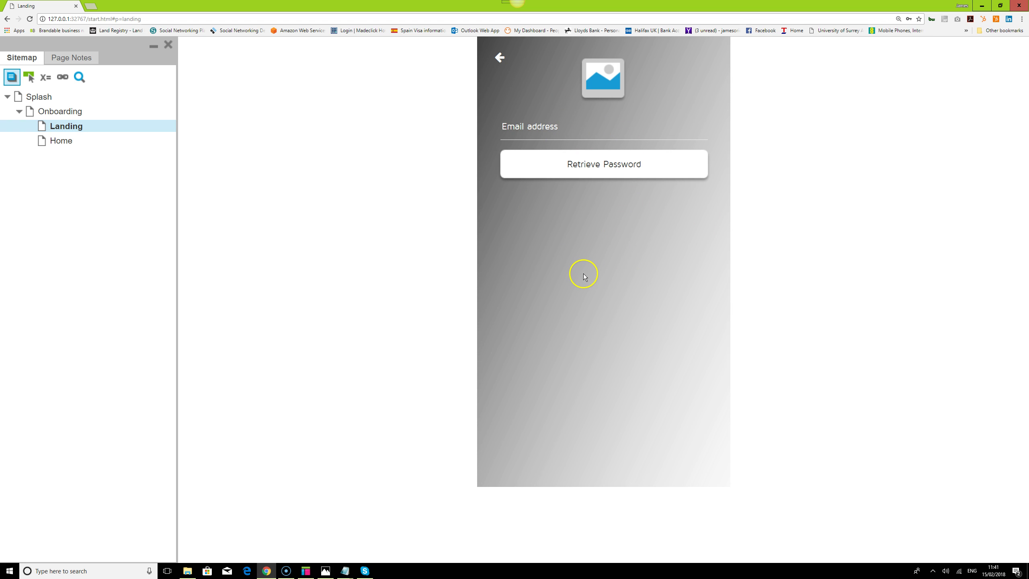